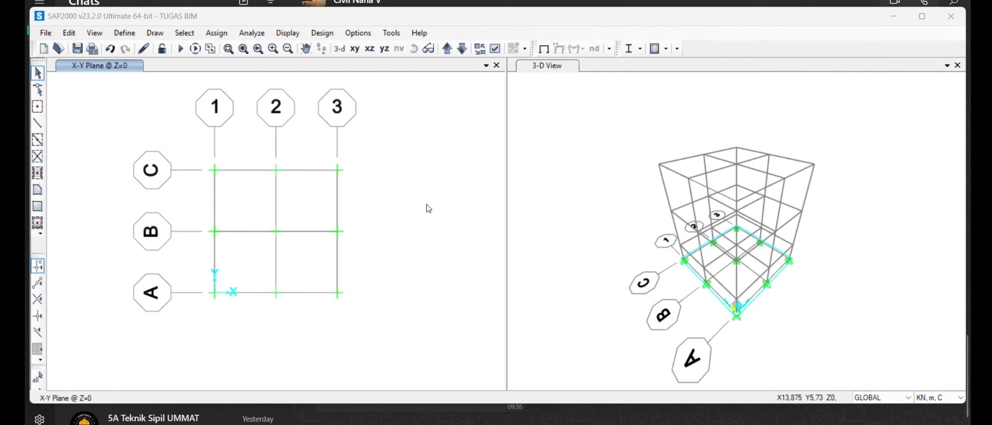
# Step: Bring the plan view to the roof level at Z=10 and select all frames and joints on it
pyautogui.click(447, 49)
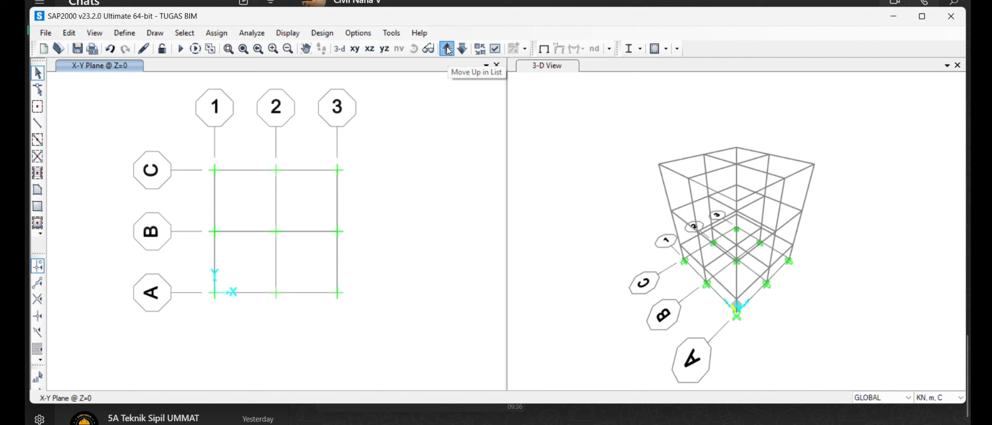
pyautogui.click(447, 49)
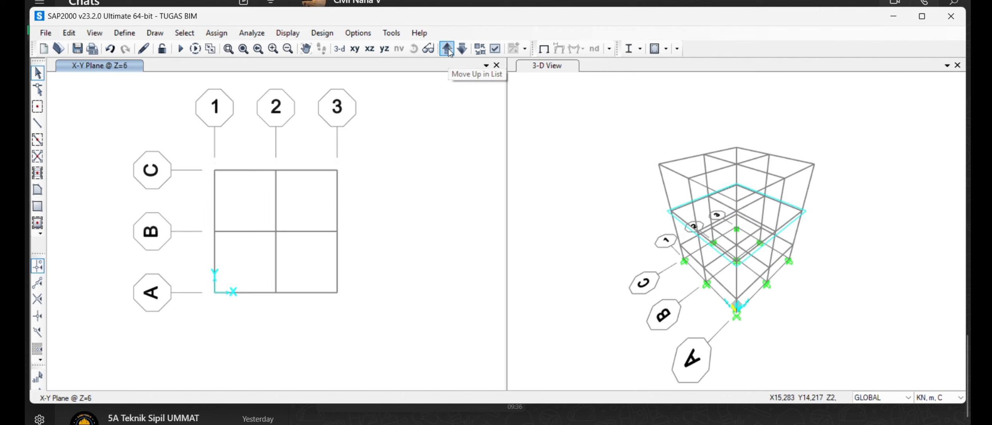
pyautogui.click(448, 49)
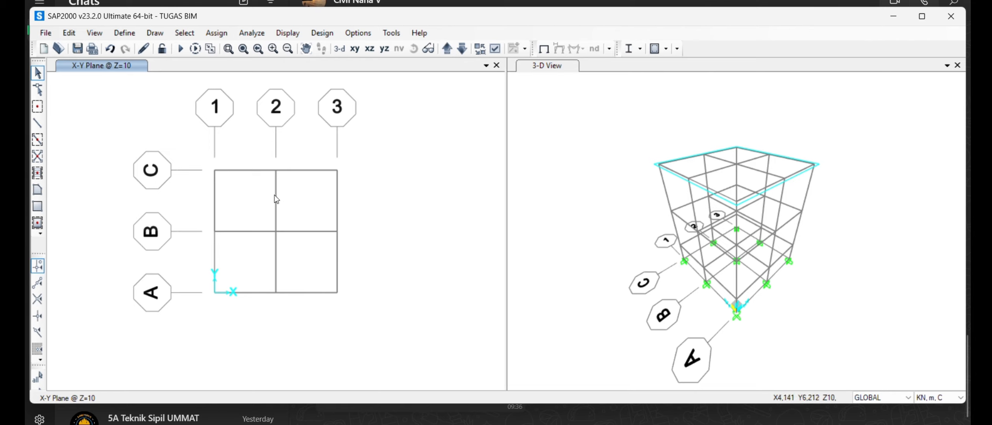
pyautogui.click(215, 203)
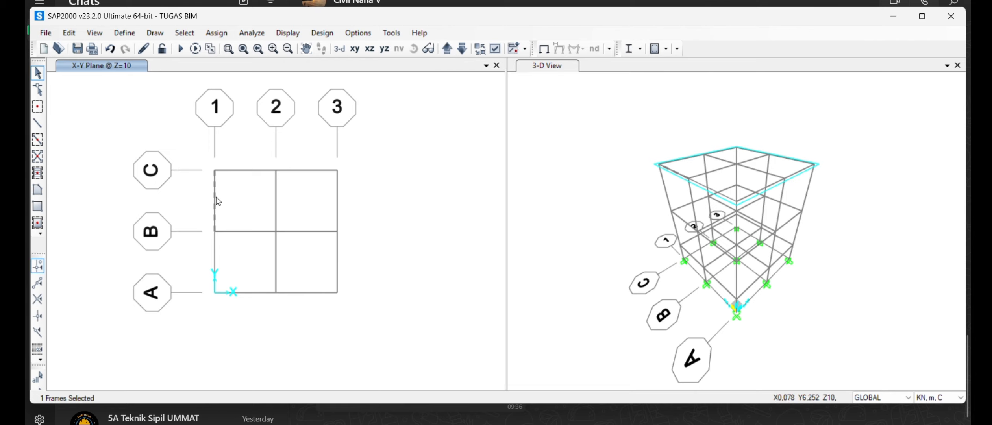
pyautogui.click(216, 197)
pyautogui.moveTo(196, 153); pyautogui.dragTo(367, 312)
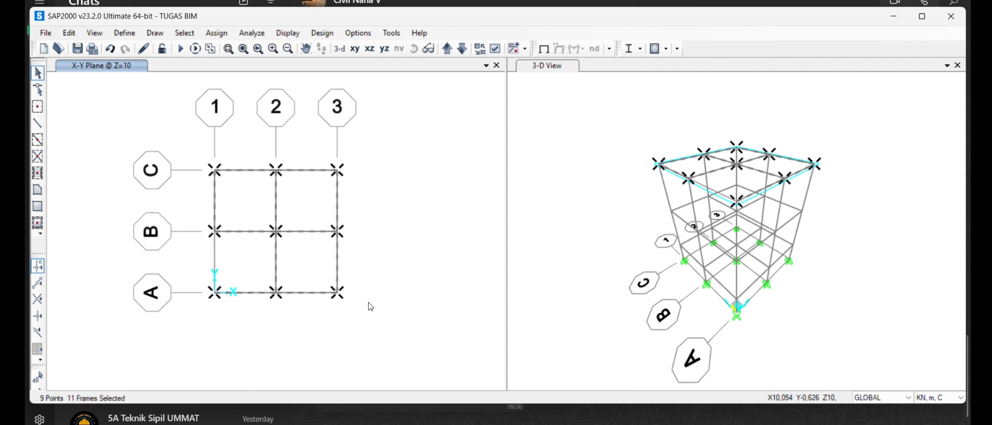
# Step: Assign a uniform distributed load of 96 kN/m to the selected roof frames under the BEBAN HIDUP ATAP load pattern
pyautogui.click(212, 34)
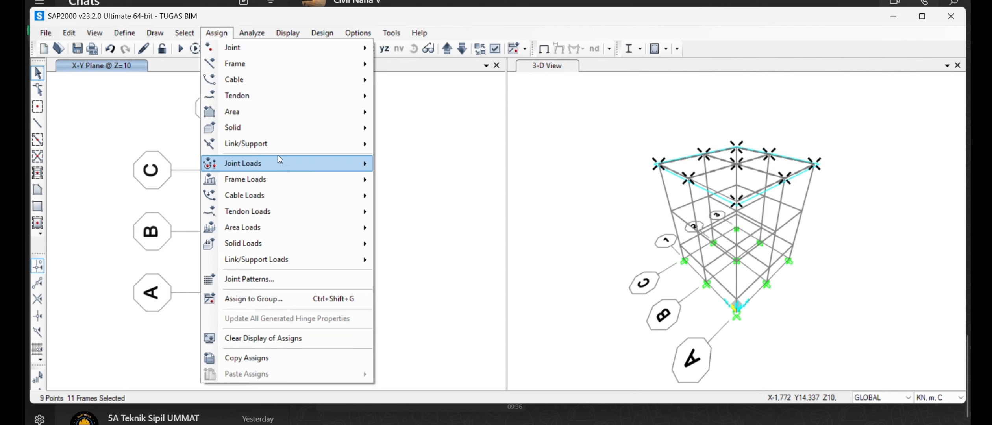
pyautogui.moveTo(298, 180)
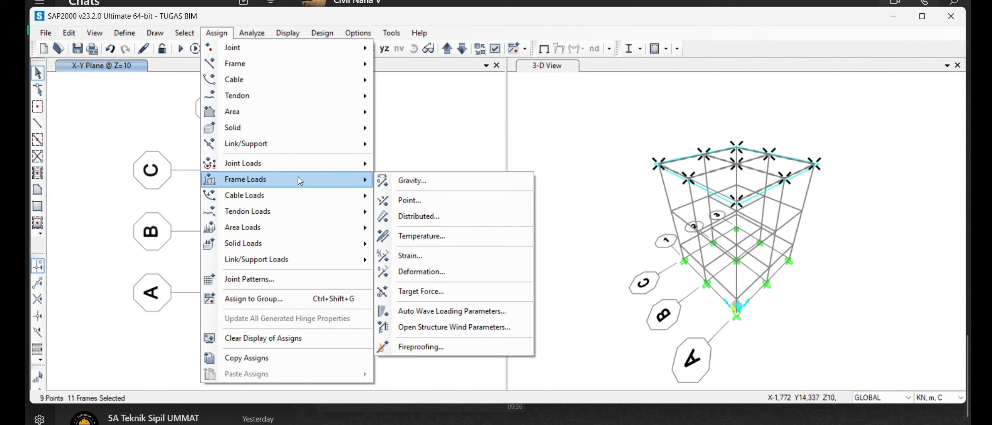
pyautogui.click(453, 218)
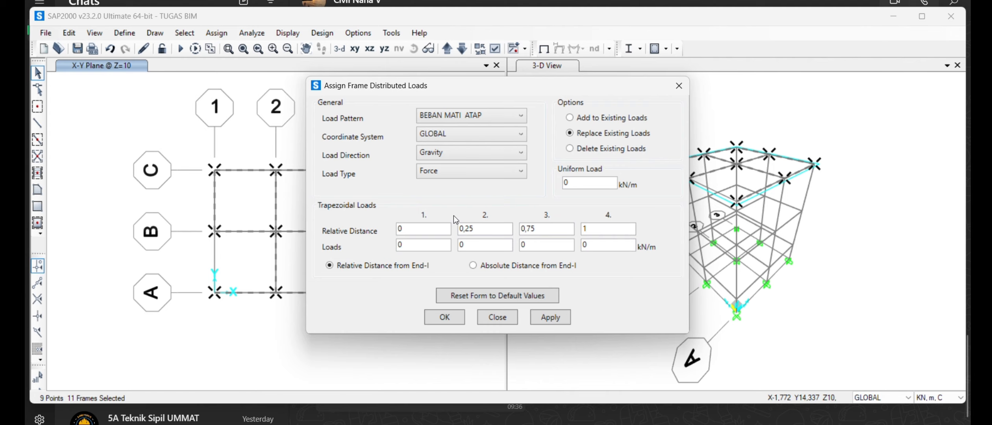
pyautogui.click(476, 118)
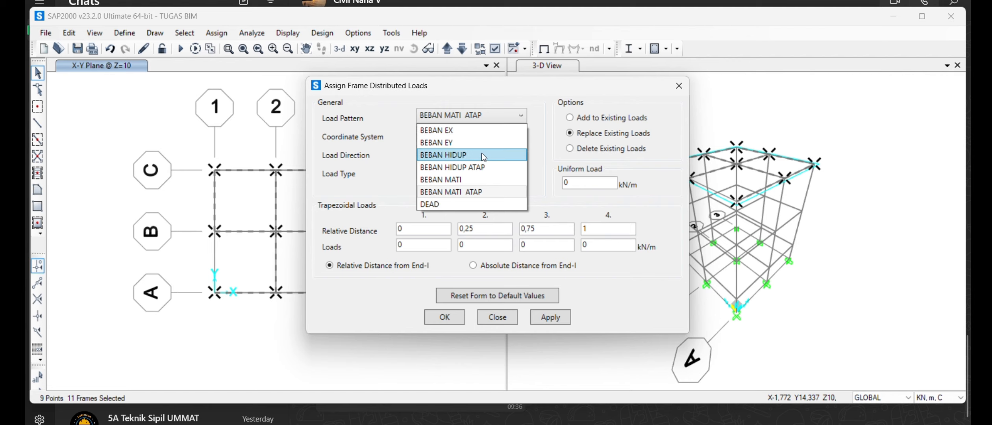
pyautogui.click(482, 167)
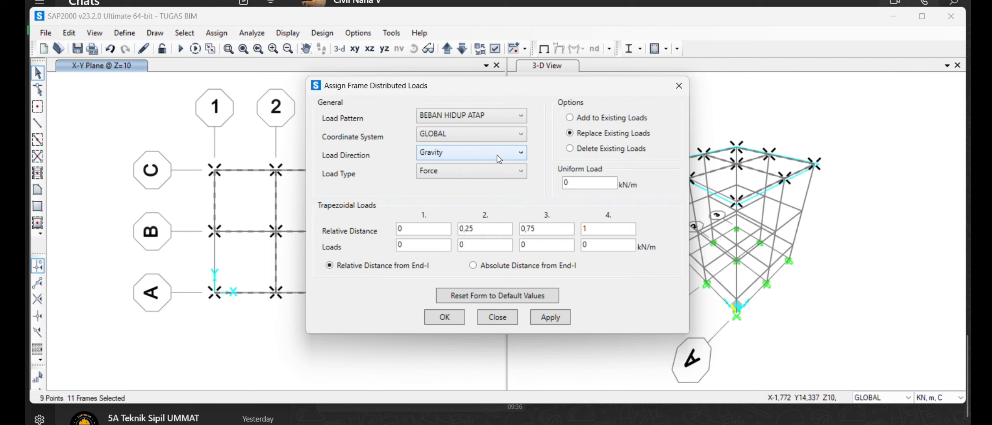
pyautogui.moveTo(601, 183); pyautogui.dragTo(422, 222)
pyautogui.write('0.96')
pyautogui.click(447, 317)
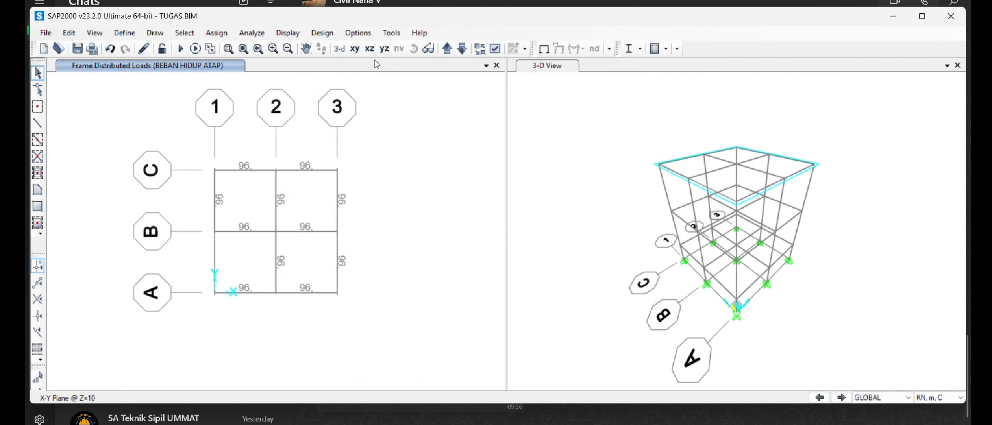
# Step: Select all frames and joints on the two lower floor plans, Z=6 and Z=2
pyautogui.click(453, 50)
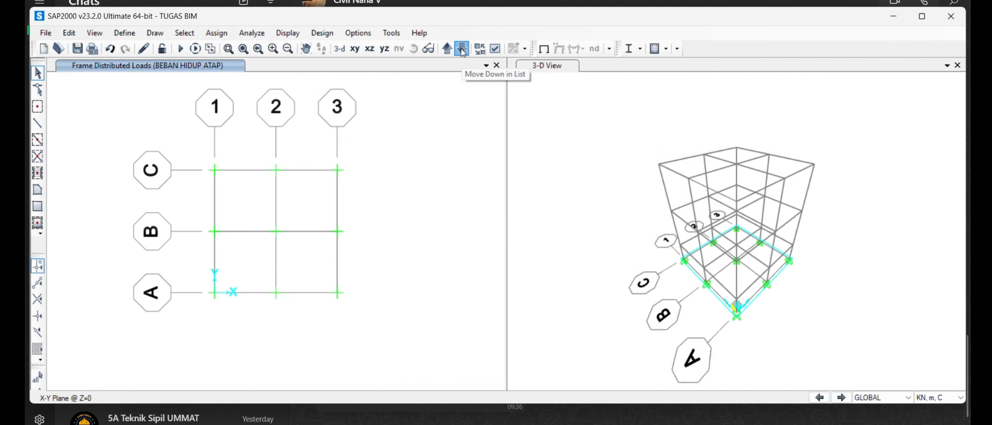
pyautogui.click(463, 51)
pyautogui.click(463, 51)
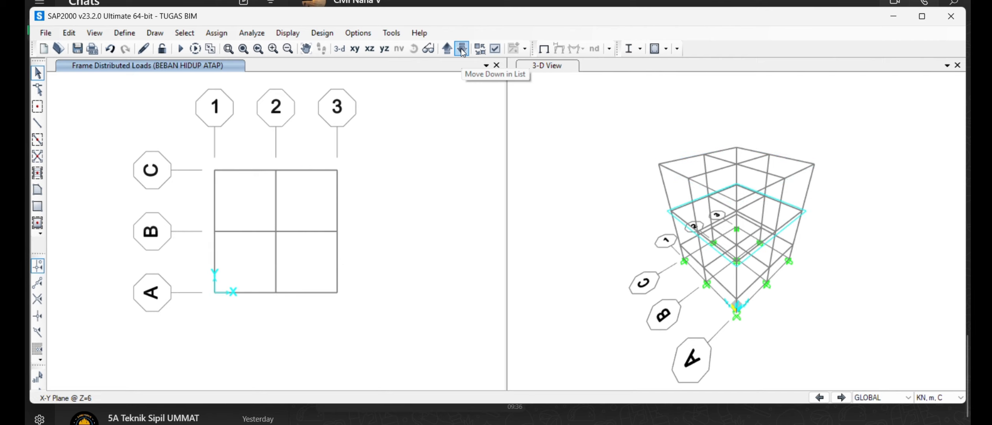
pyautogui.moveTo(190, 128); pyautogui.dragTo(366, 307)
pyautogui.click(461, 53)
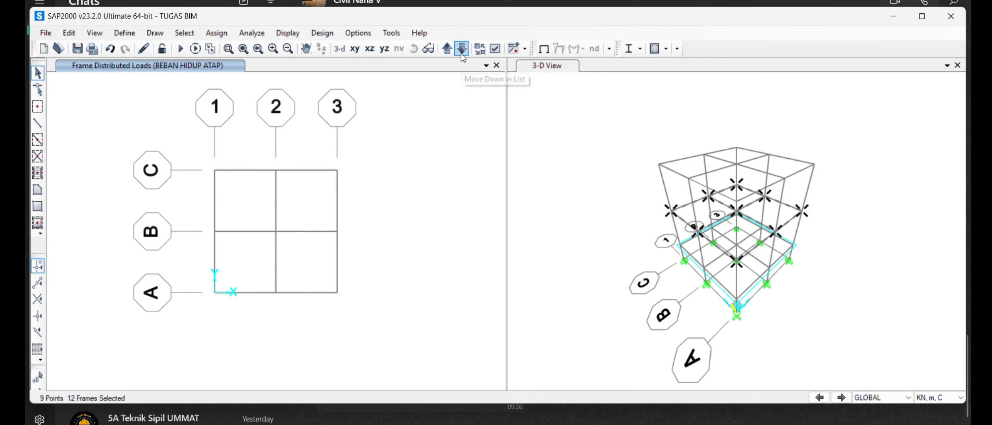
pyautogui.moveTo(177, 152); pyautogui.dragTo(368, 312)
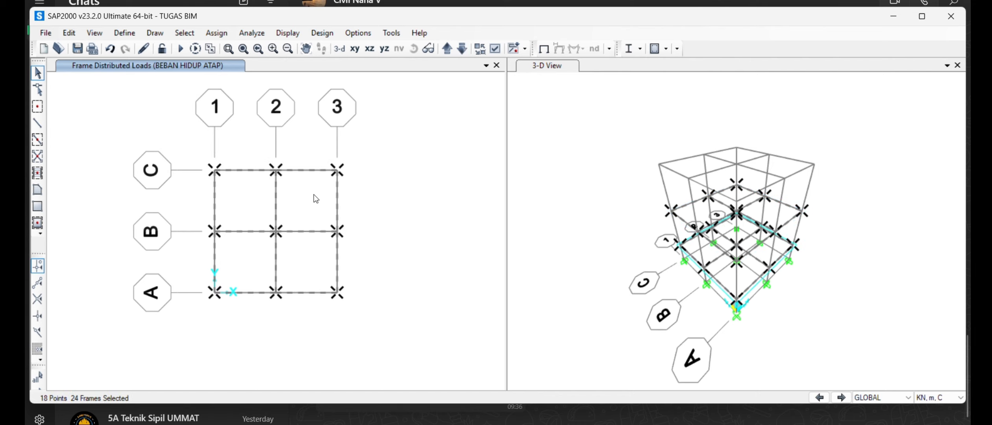
# Step: Assign a uniform distributed load of 2 kN/m to the selected floor frames under the BEBAN HIDUP load pattern
pyautogui.click(209, 34)
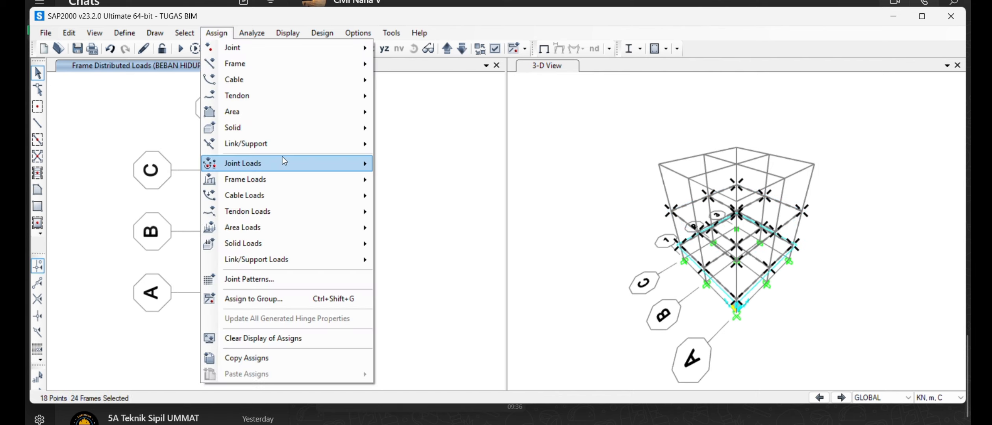
pyautogui.moveTo(360, 170)
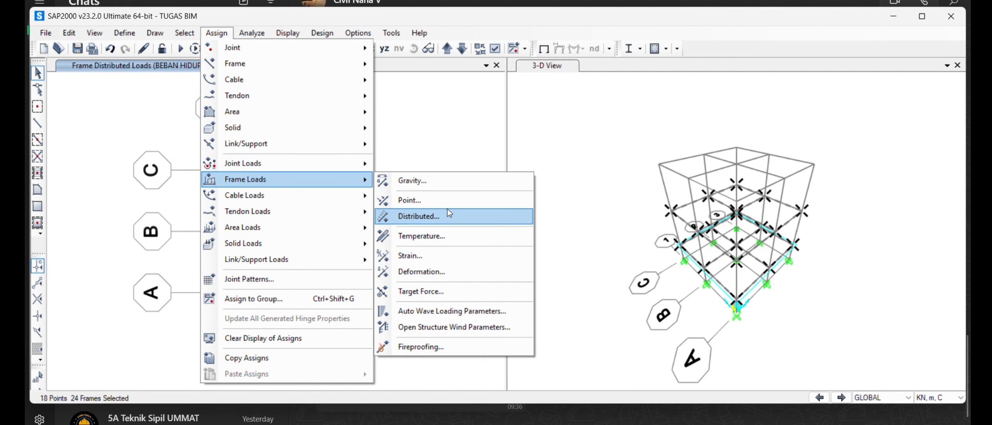
pyautogui.click(465, 219)
pyautogui.click(490, 114)
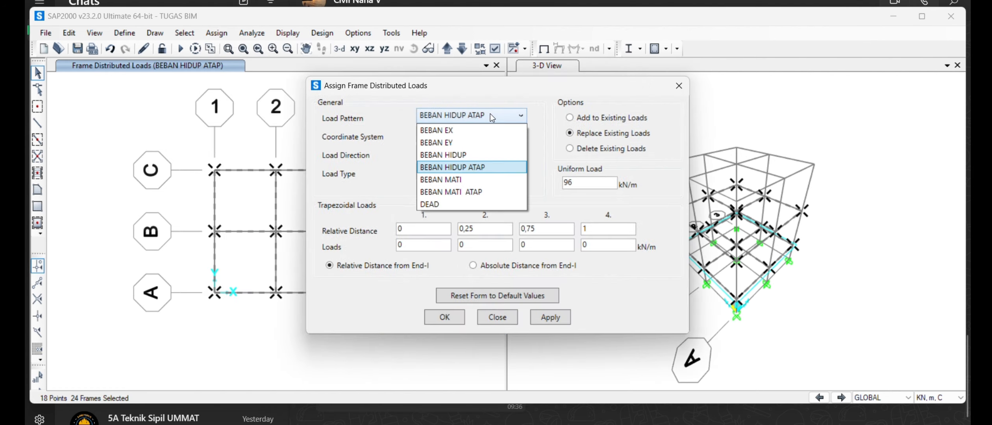
pyautogui.click(475, 153)
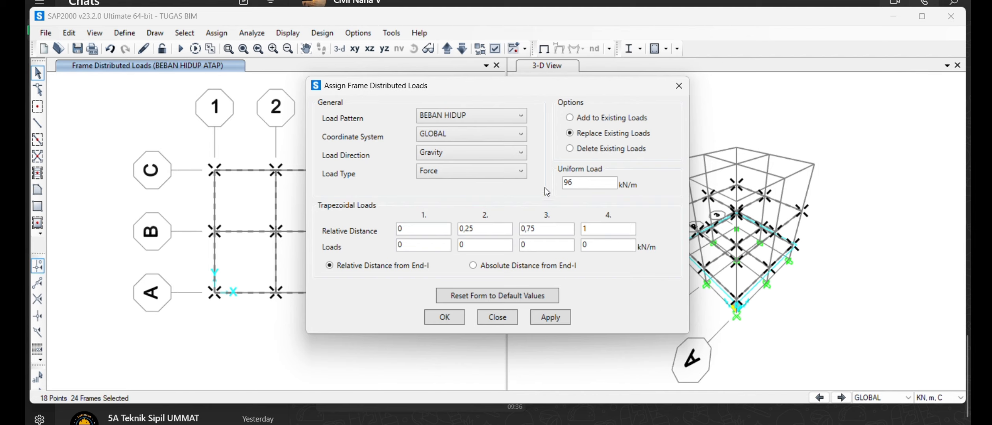
pyautogui.moveTo(572, 184); pyautogui.dragTo(563, 192)
pyautogui.write('2.0')
pyautogui.press('BackSpace')
pyautogui.press('BackSpace')
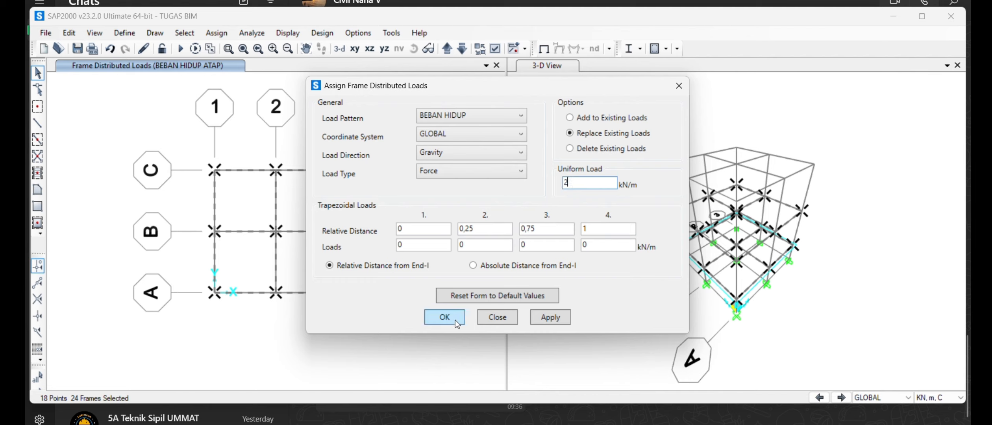
pyautogui.click(445, 317)
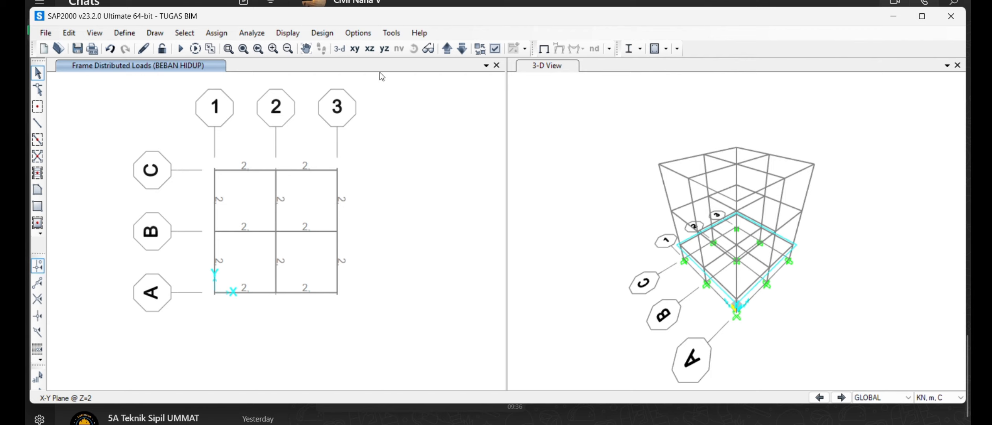
# Step: Assign a uniform distributed load of 25 kN/m to all frames on the Z=10 plan under the BEBAN MATI ATAP load pattern
pyautogui.click(447, 49)
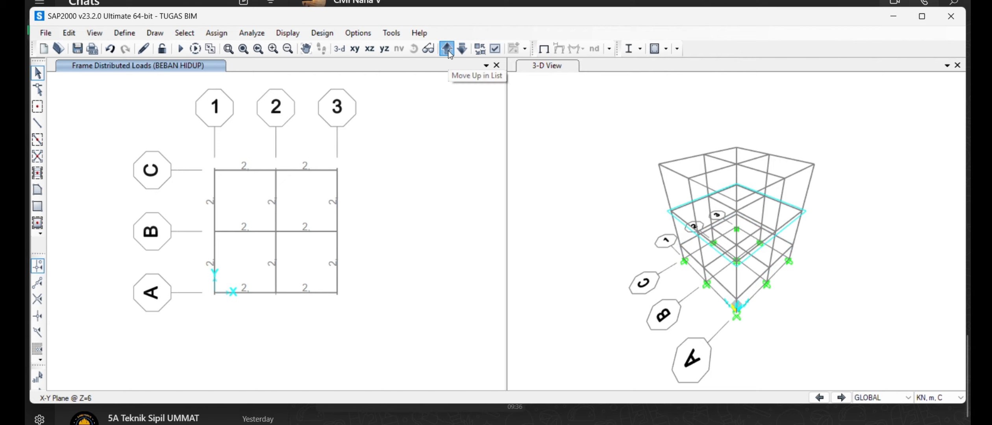
pyautogui.click(448, 49)
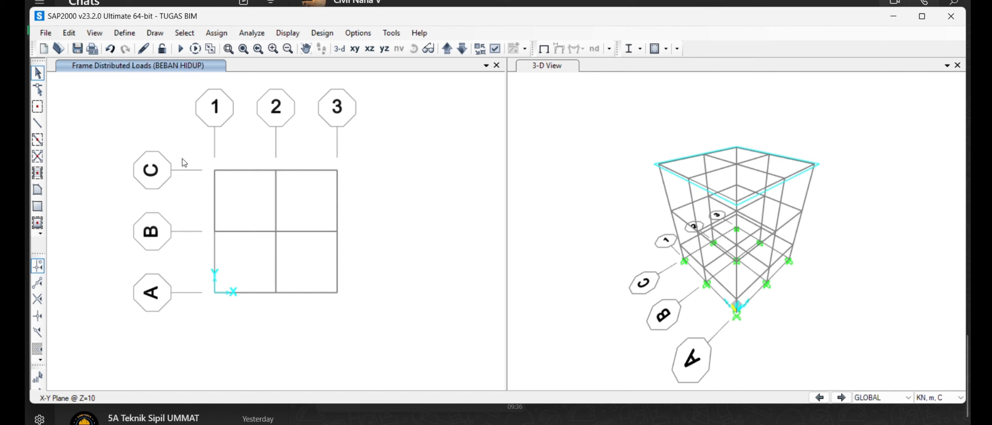
pyautogui.moveTo(183, 158); pyautogui.dragTo(411, 314)
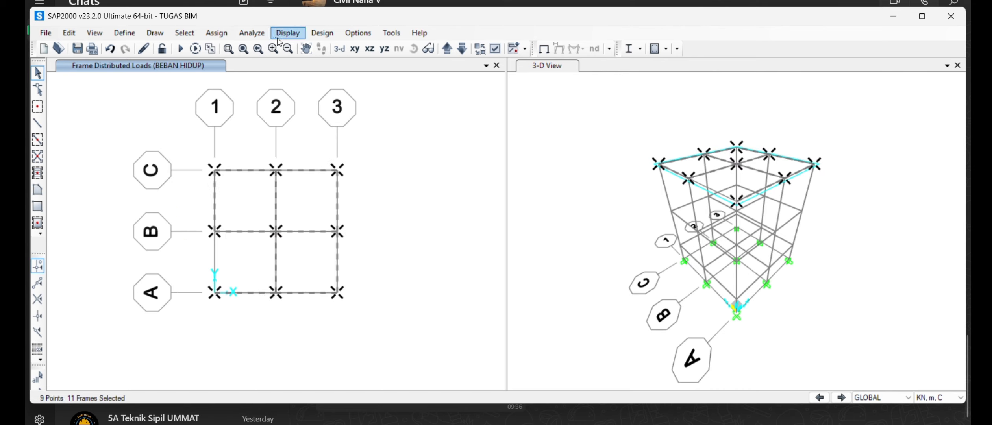
pyautogui.click(217, 33)
pyautogui.moveTo(326, 175)
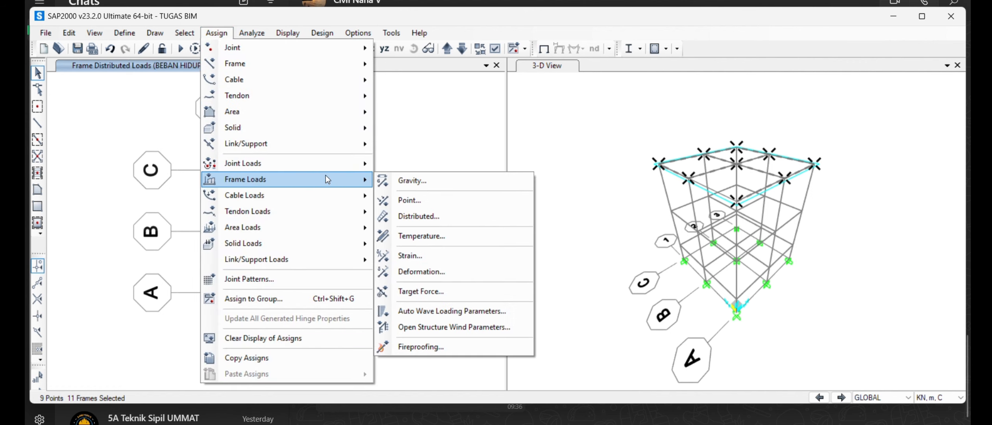
pyautogui.click(457, 217)
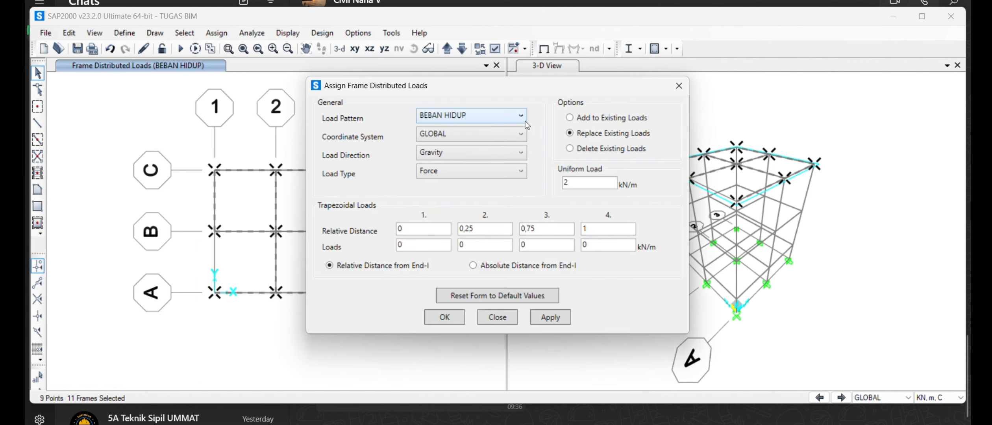
pyautogui.click(498, 118)
pyautogui.click(496, 190)
pyautogui.press('BackSpace')
pyautogui.click(442, 319)
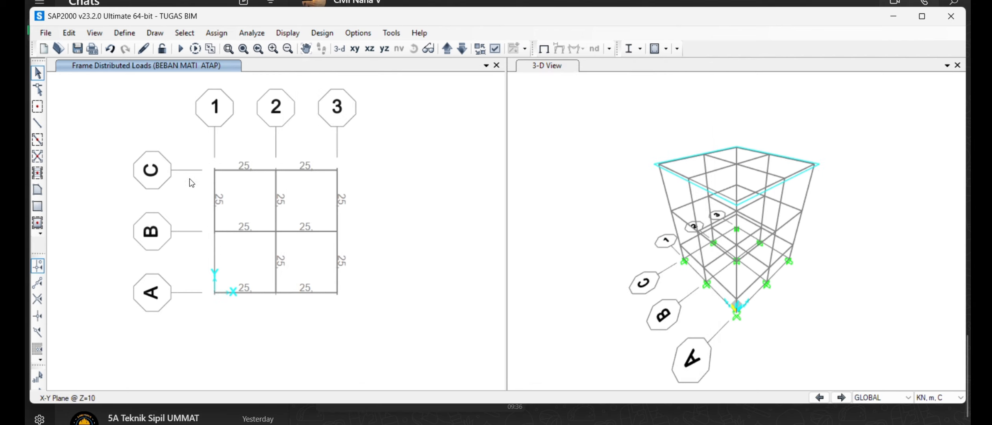
# Step: Select all frames and joints on the Z=6 and Z=2 floor plans for the dead load assignment
pyautogui.click(462, 49)
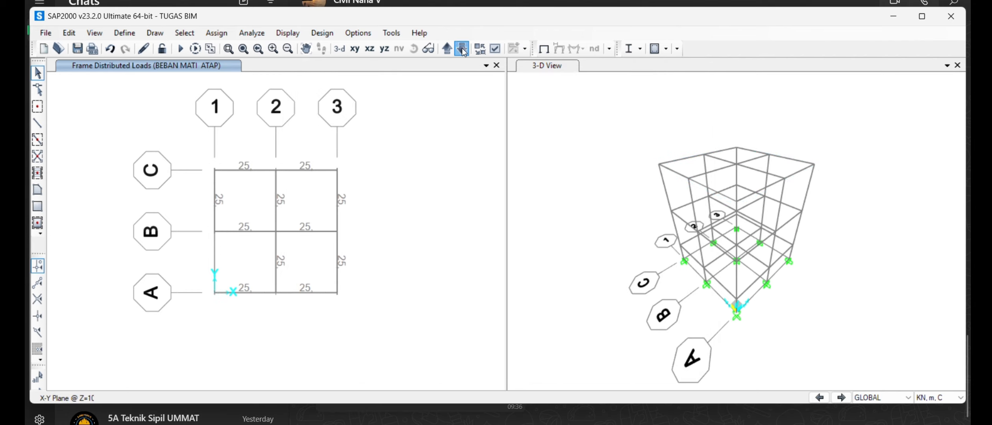
pyautogui.moveTo(183, 148); pyautogui.dragTo(353, 286)
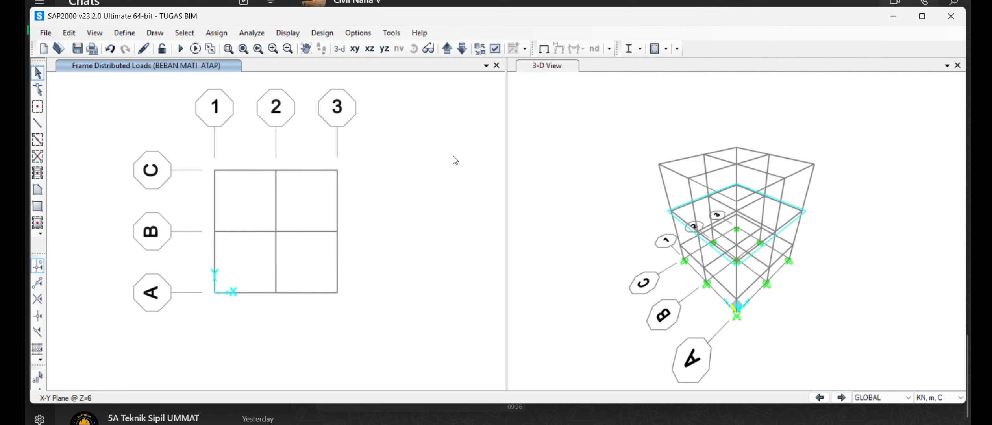
pyautogui.click(463, 49)
pyautogui.moveTo(178, 149); pyautogui.dragTo(407, 346)
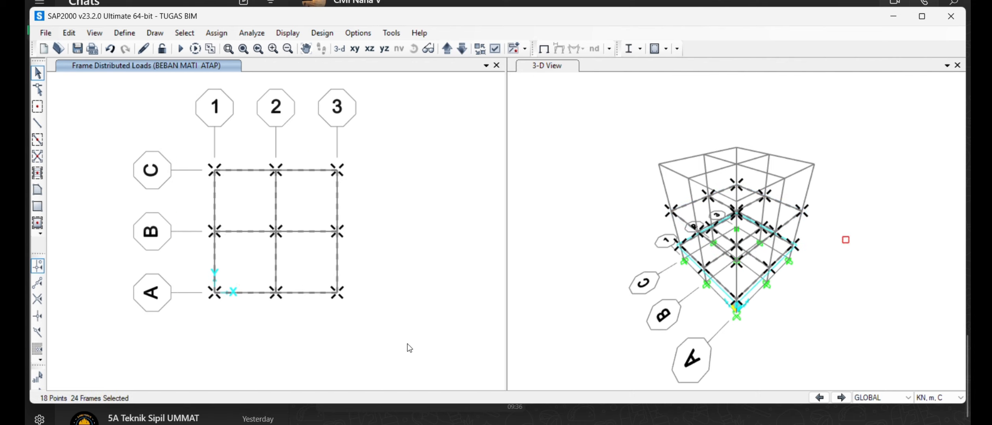
# Step: Assign a uniform distributed load of 10 kN/m to the selected floor frames under the BEBAN MATI load pattern
pyautogui.click(218, 33)
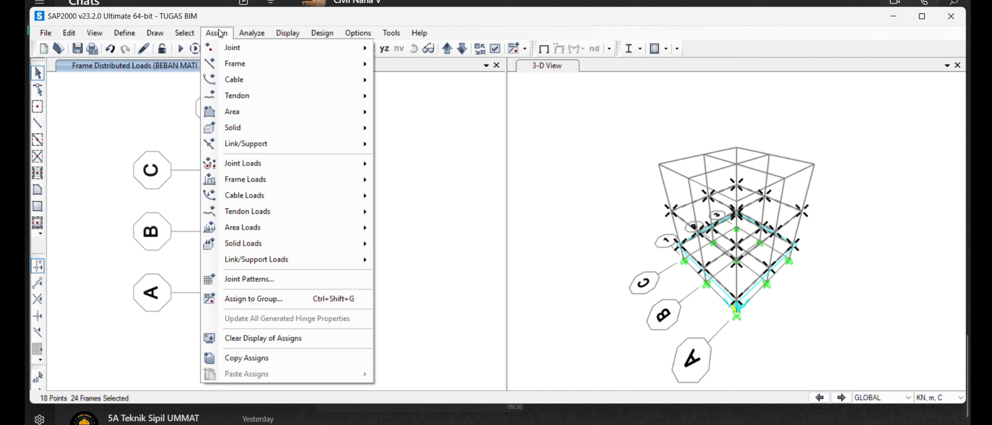
pyautogui.moveTo(346, 180)
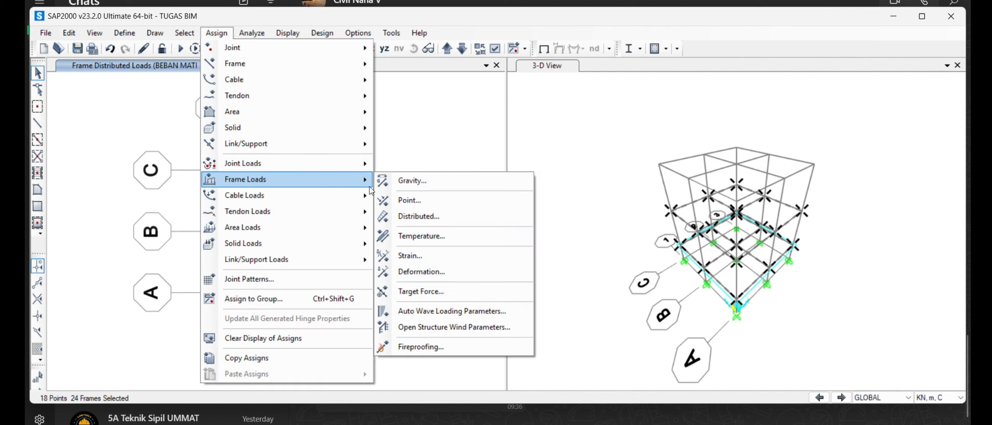
pyautogui.click(481, 217)
pyautogui.click(485, 116)
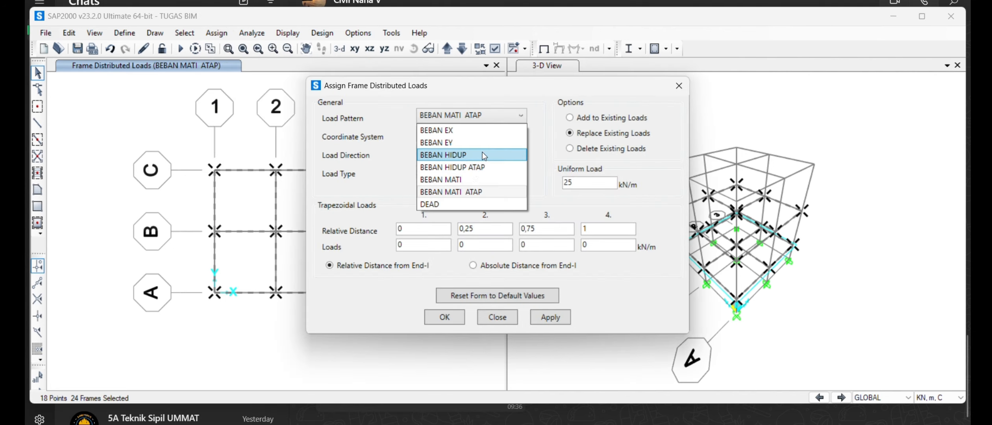
pyautogui.click(475, 179)
pyautogui.doubleClick(570, 184)
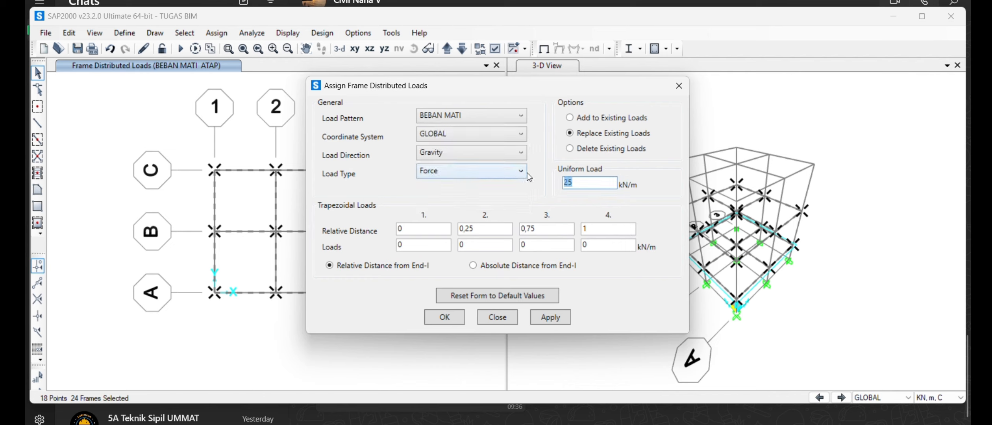
pyautogui.write('10')
pyautogui.click(433, 320)
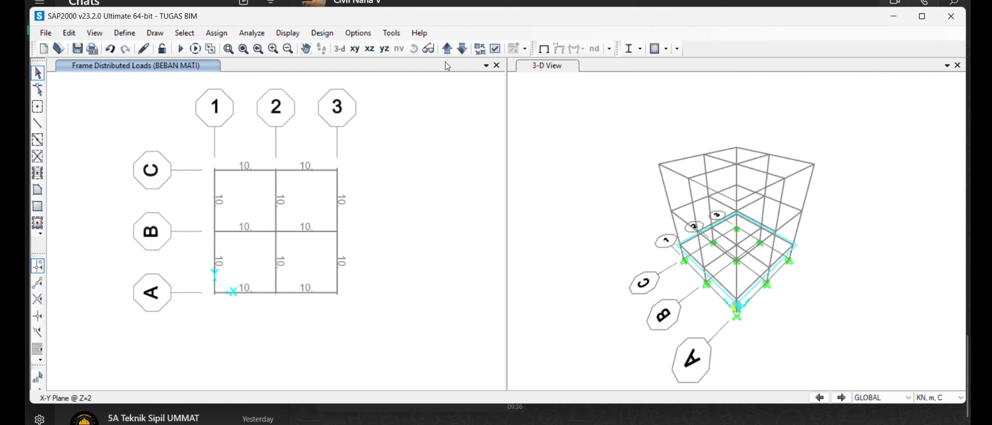
# Step: Clear the load display on the Y-Z elevation at X=0 and draw the missing B 20X35 roof beam between grids A and B
pyautogui.click(370, 50)
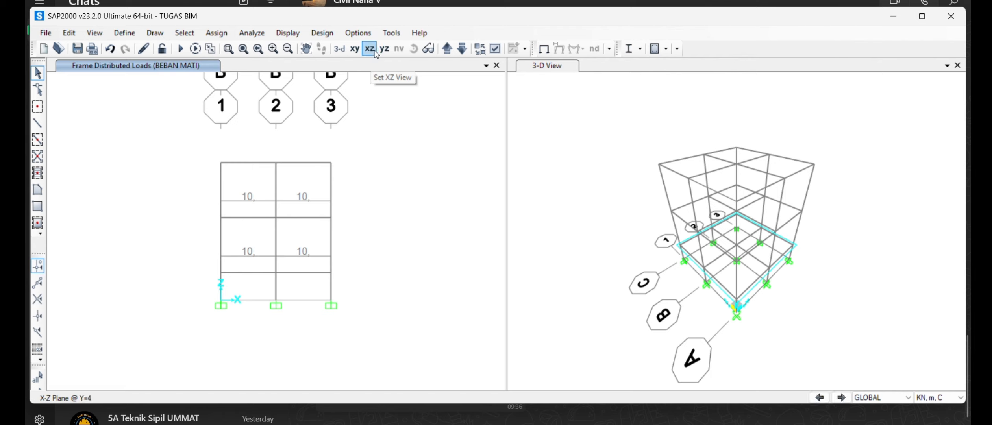
pyautogui.click(384, 48)
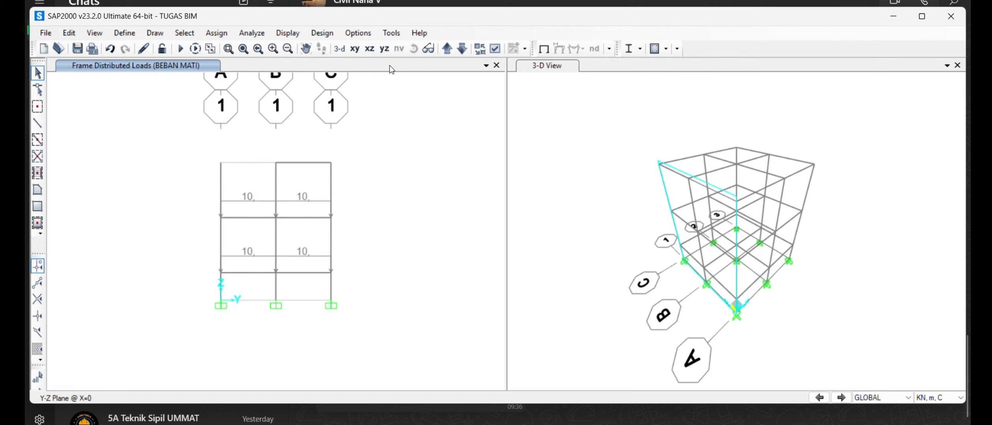
pyautogui.click(544, 49)
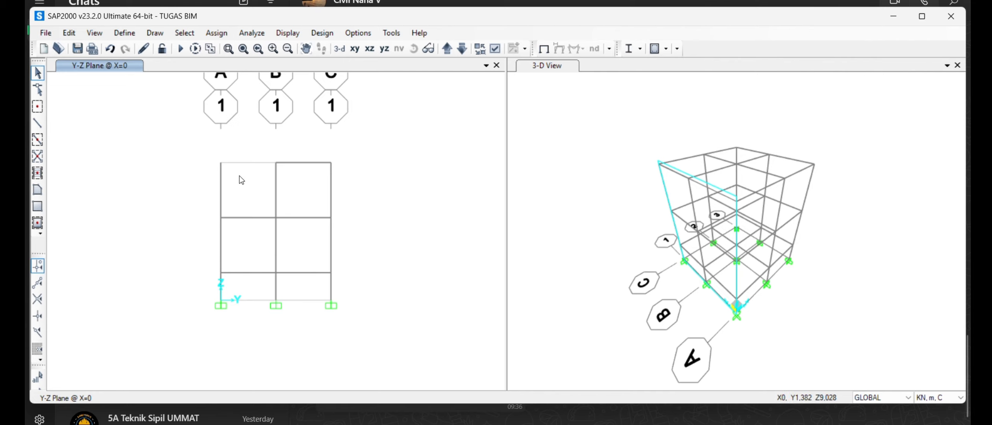
pyautogui.click(39, 141)
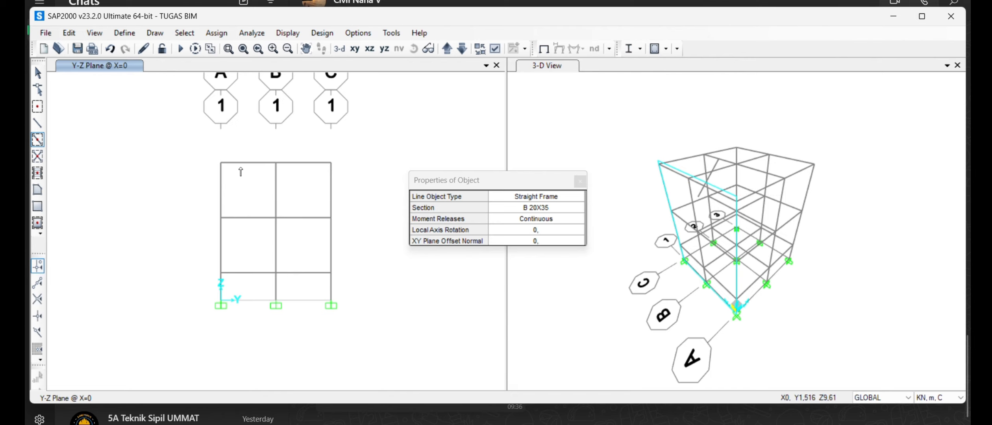
pyautogui.click(532, 209)
pyautogui.click(531, 209)
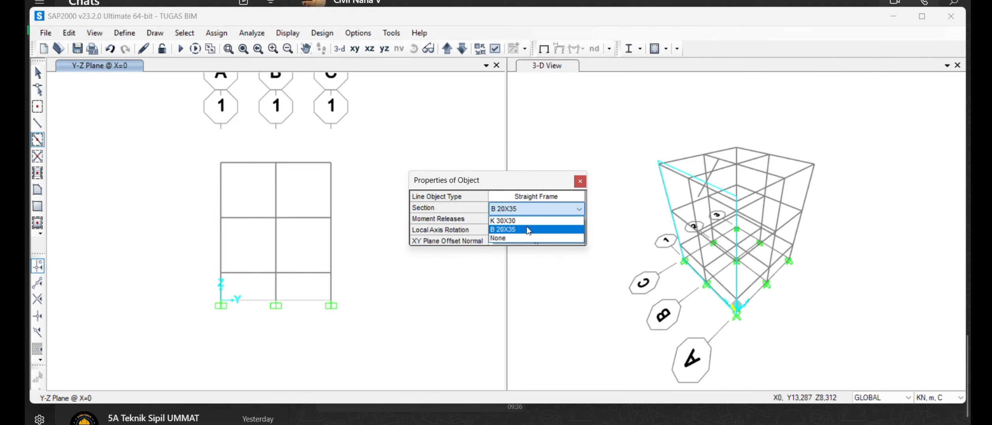
pyautogui.click(504, 224)
pyautogui.click(238, 161)
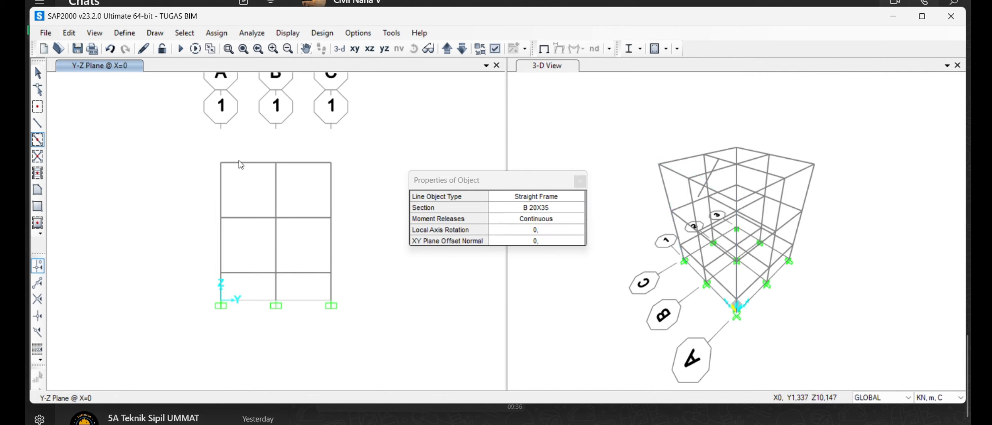
pyautogui.press('Escape')
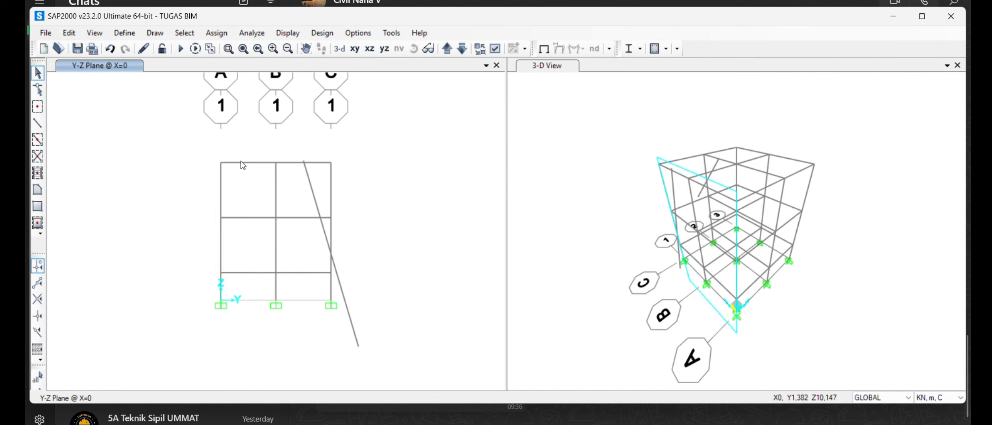
# Step: Delete the stray diagonal frames from the X=0 elevation and the 3-D view
pyautogui.click(324, 229)
pyautogui.press('Delete')
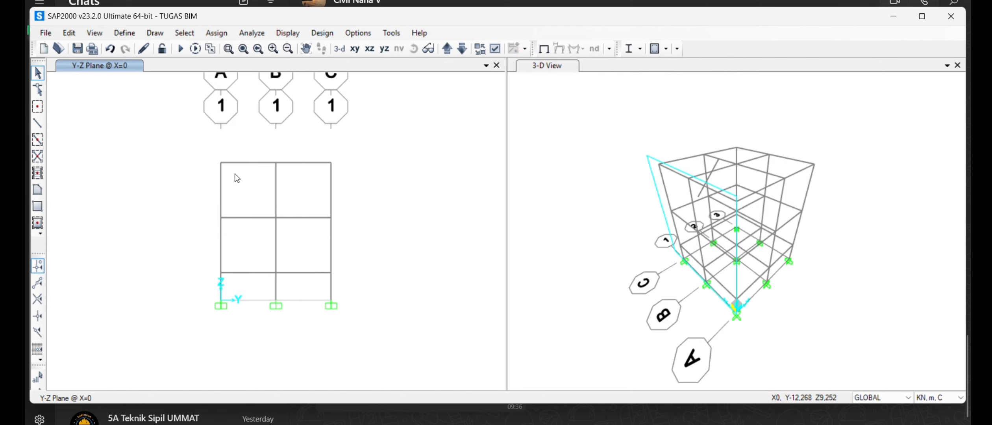
pyautogui.click(657, 197)
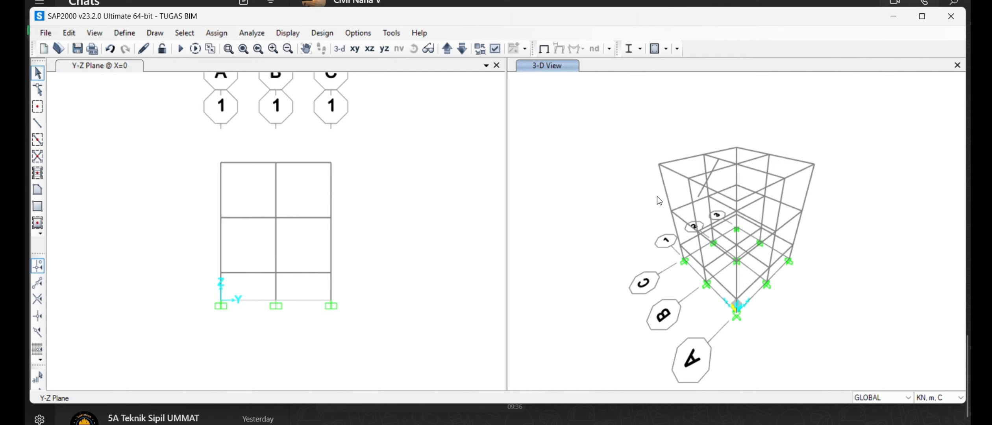
pyautogui.click(712, 169)
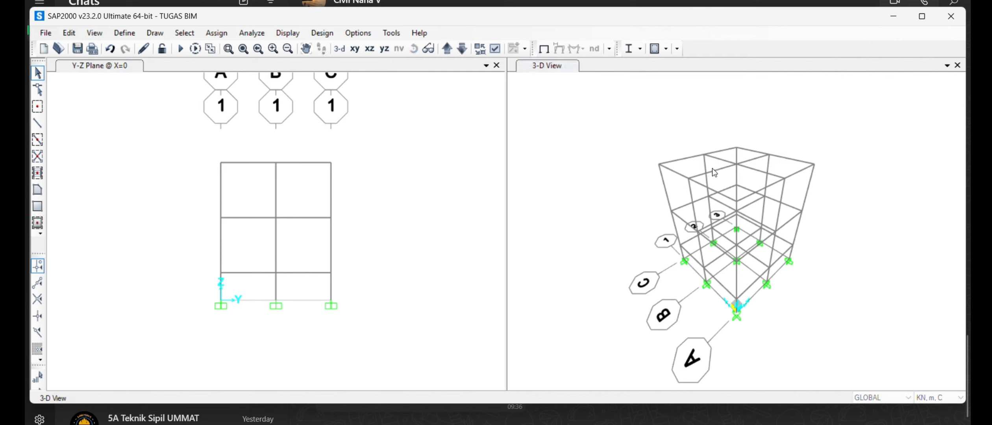
pyautogui.press('Delete')
pyautogui.click(393, 208)
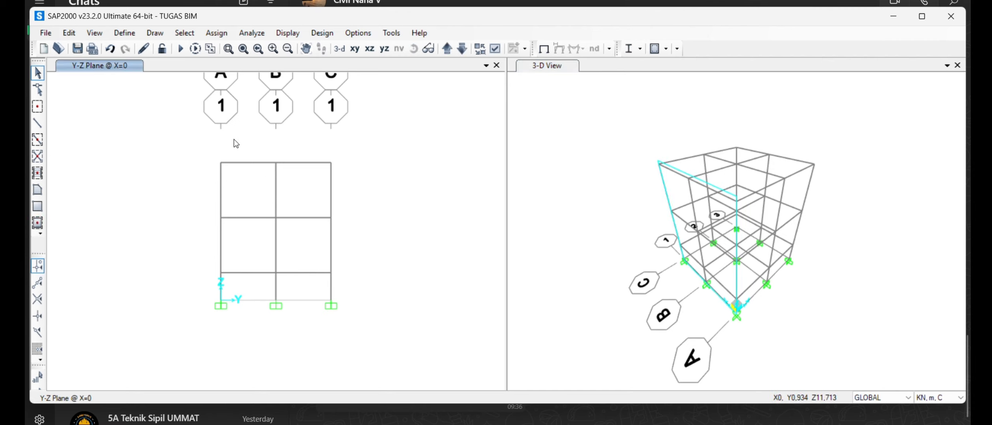
# Step: Assign a Global X joint force of 1456748 kN under BEBAN EX to the three roof joints on the X=0 elevation
pyautogui.click(335, 160)
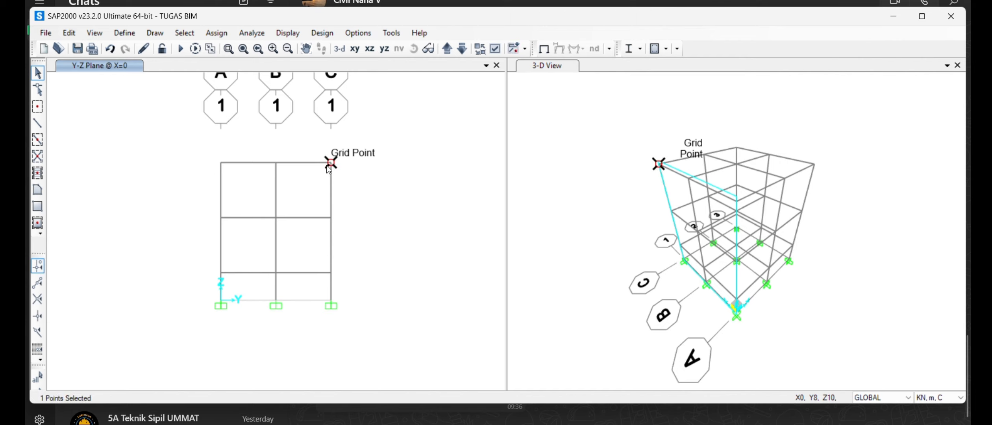
pyautogui.click(276, 165)
pyautogui.click(220, 163)
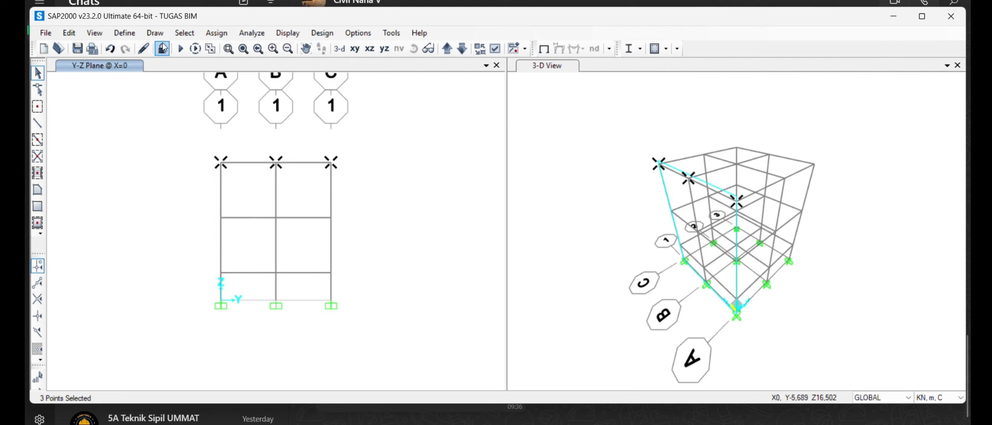
pyautogui.click(217, 33)
pyautogui.moveTo(329, 163)
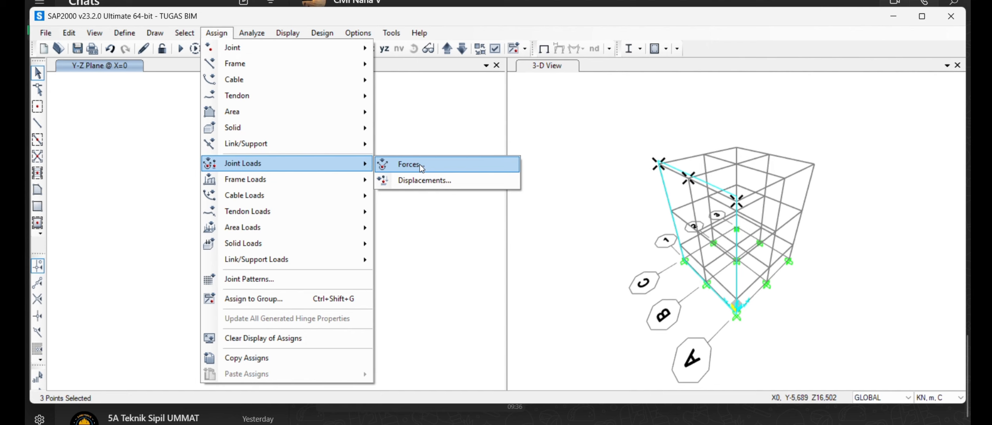
pyautogui.click(410, 164)
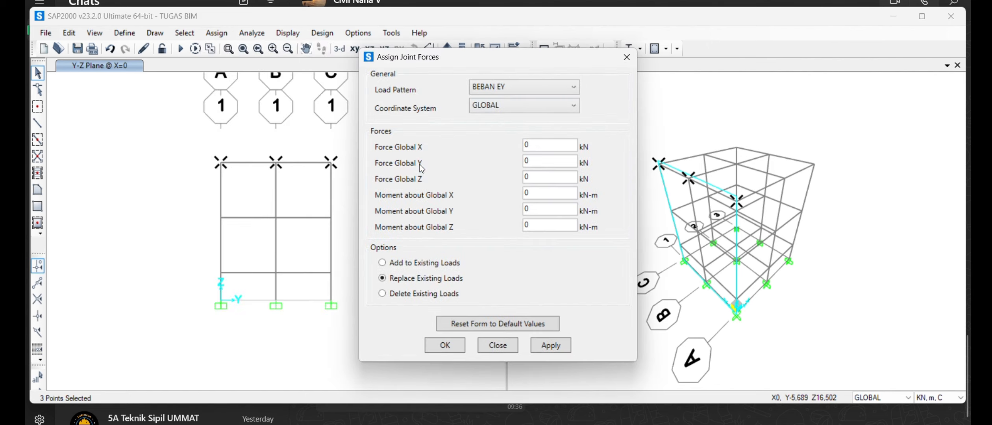
pyautogui.click(542, 85)
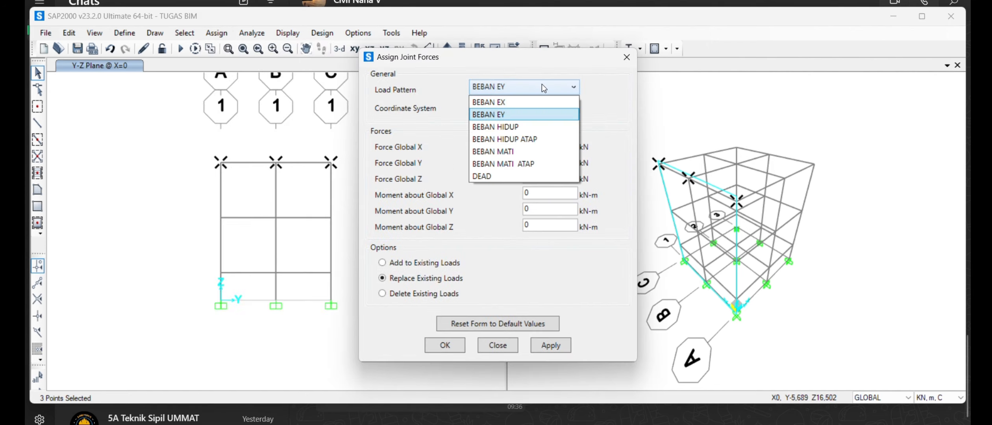
pyautogui.click(537, 106)
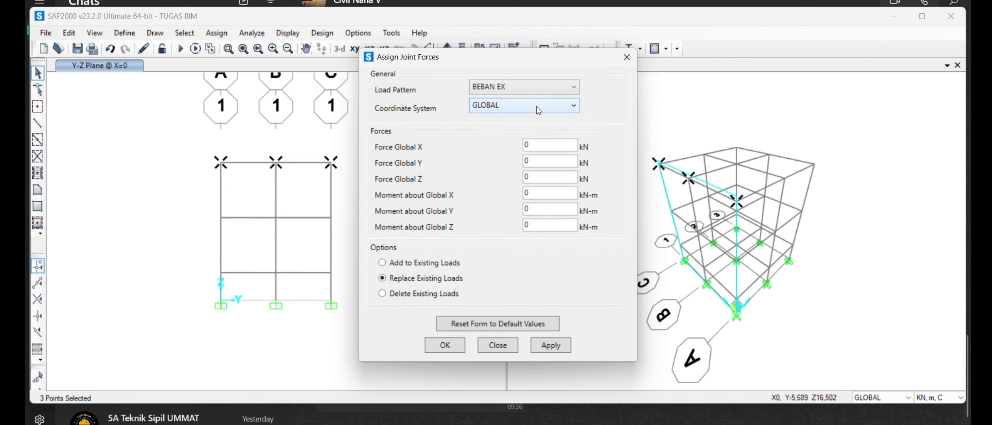
pyautogui.click(543, 146)
pyautogui.write('145.5748')
pyautogui.click(544, 144)
pyautogui.press('BackSpace')
pyautogui.write('6748')
pyautogui.click(454, 344)
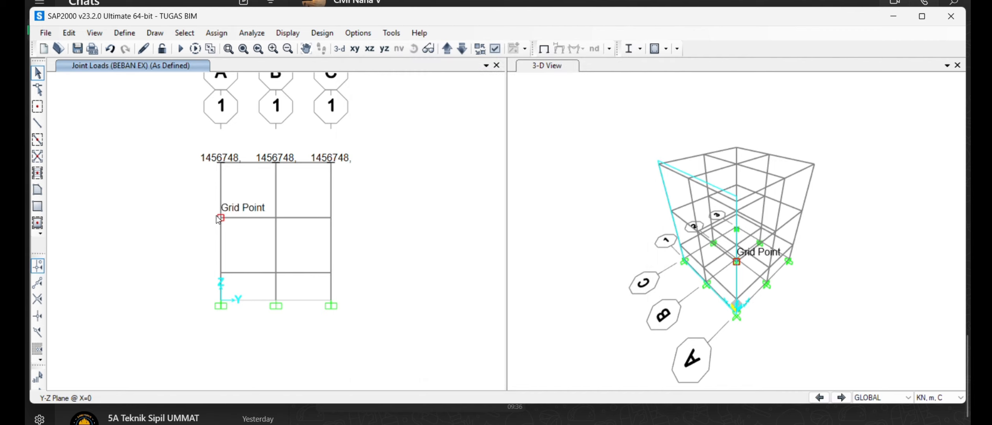
# Step: Select the three joints at the Z=6 level on the X=0 elevation
pyautogui.click(220, 218)
pyautogui.click(276, 218)
pyautogui.click(331, 218)
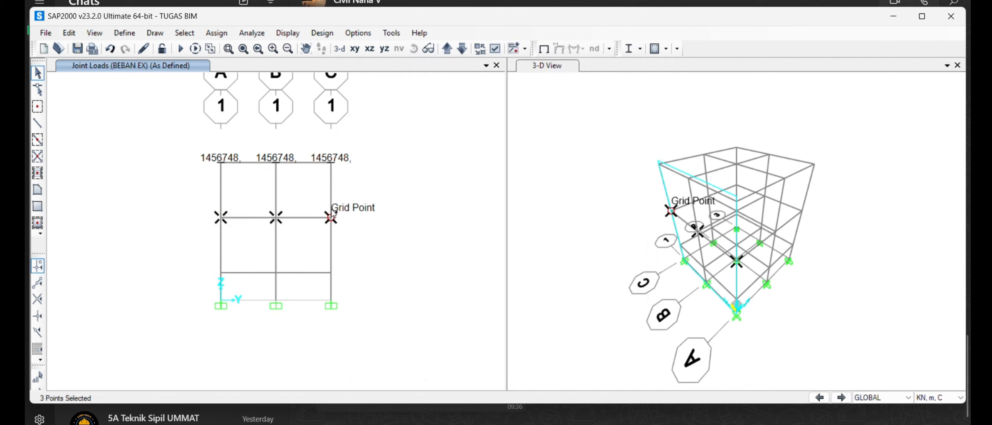
pyautogui.click(212, 34)
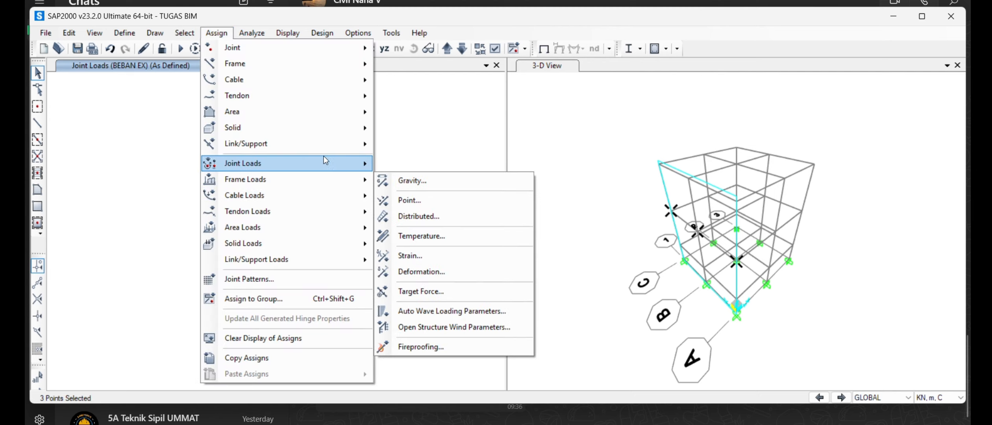
pyautogui.click(463, 178)
pyautogui.click(627, 60)
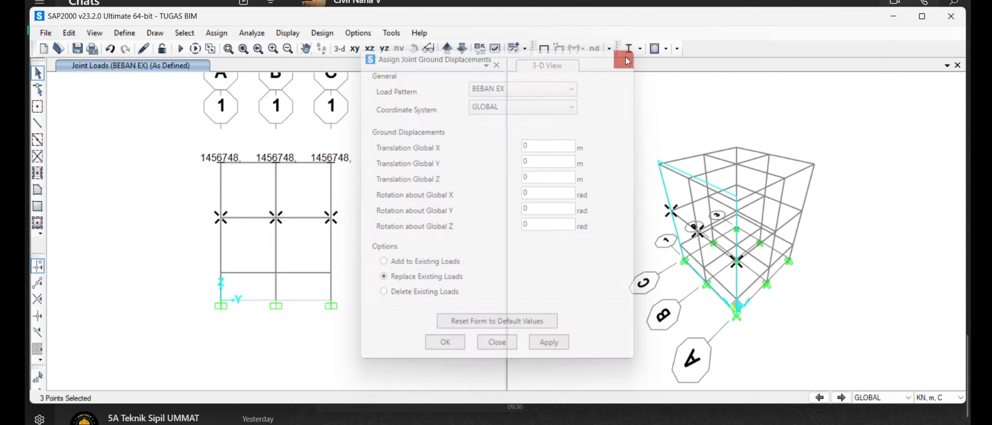
# Step: Assign a Global X joint force of 728374 kN under BEBAN EX to the selected Z=6 joints
pyautogui.click(216, 33)
pyautogui.moveTo(288, 162)
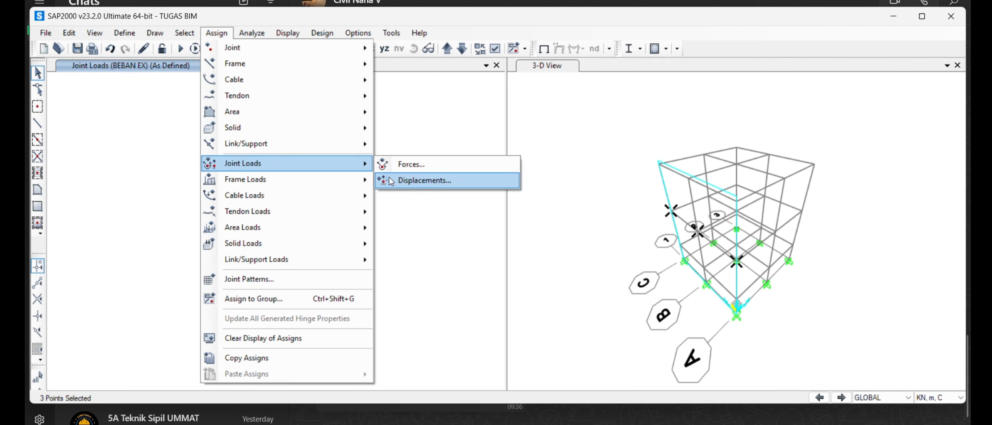
pyautogui.click(412, 164)
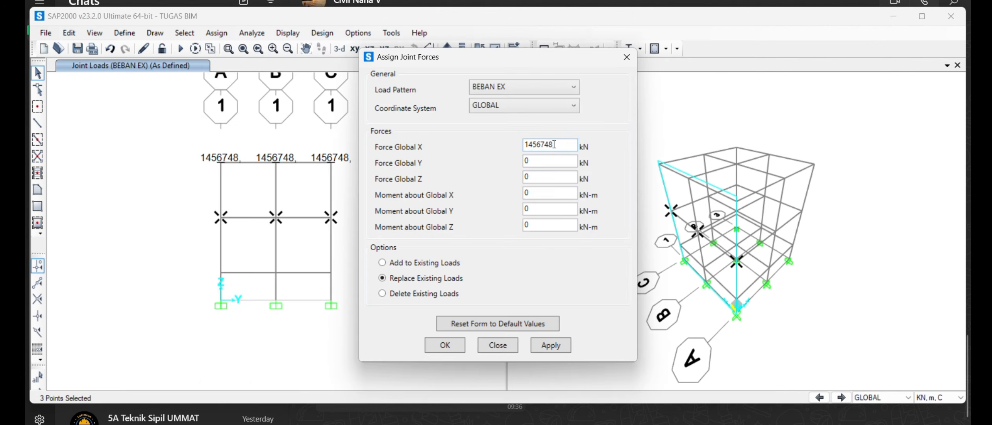
pyautogui.doubleClick(553, 144)
pyautogui.write('72.8374')
pyautogui.click(445, 345)
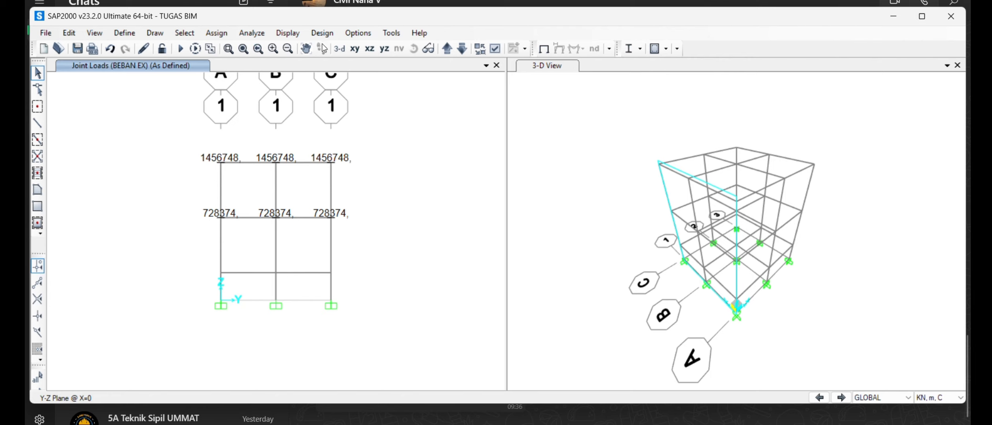
# Step: Display the X-Z elevation at Y=0
pyautogui.click(369, 48)
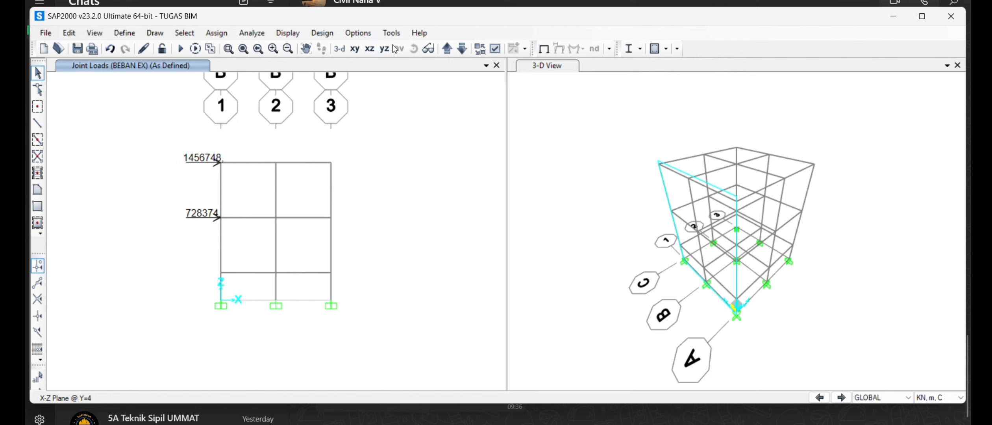
pyautogui.click(390, 48)
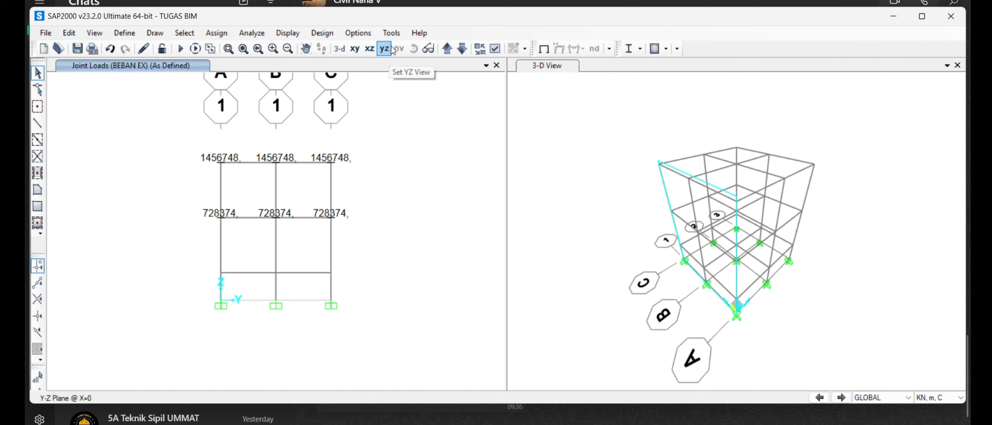
pyautogui.click(369, 49)
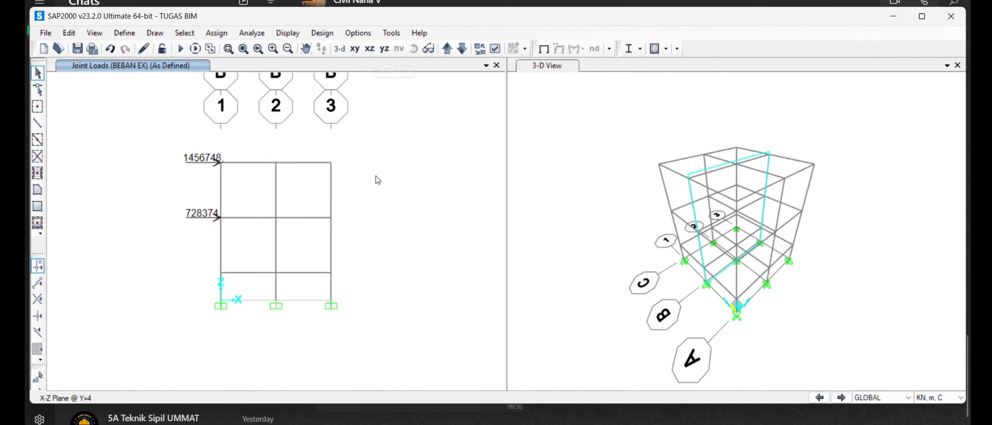
pyautogui.click(461, 48)
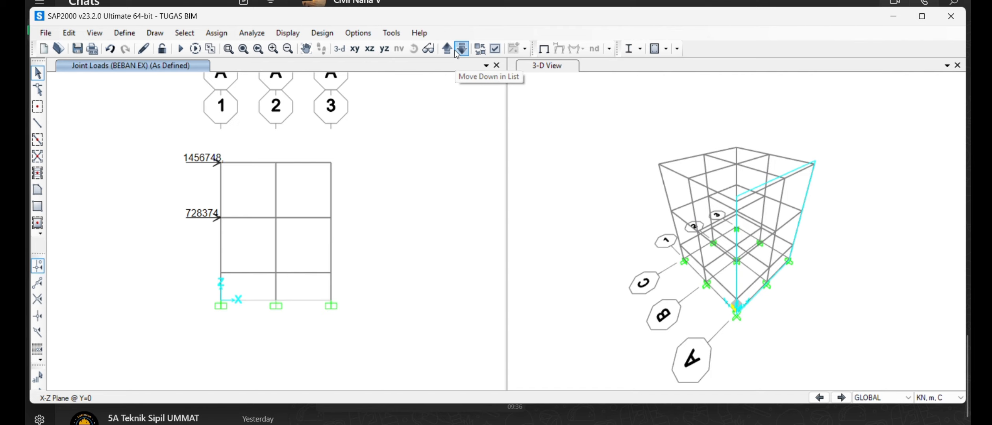
# Step: Assign joint forces of Global X 0 and Global Y 1456748 kN under BEBAN EY to the three roof joints on this elevation
pyautogui.click(334, 167)
pyautogui.click(278, 162)
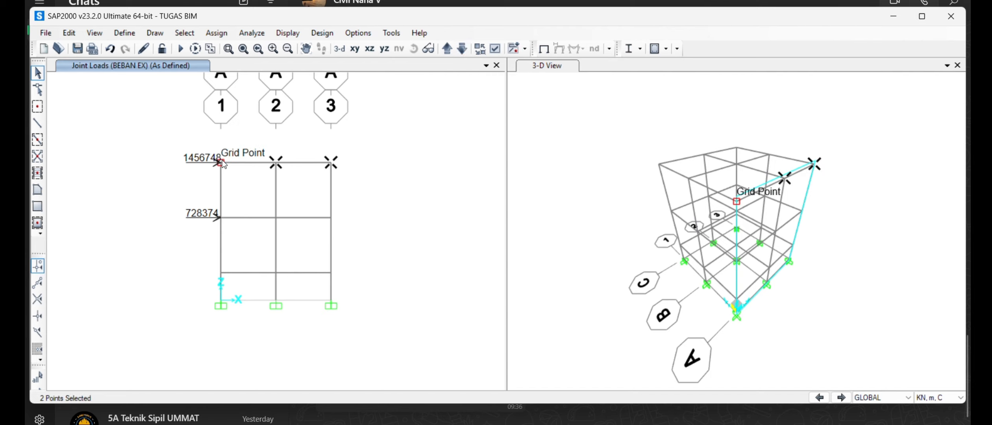
pyautogui.click(222, 161)
pyautogui.click(217, 33)
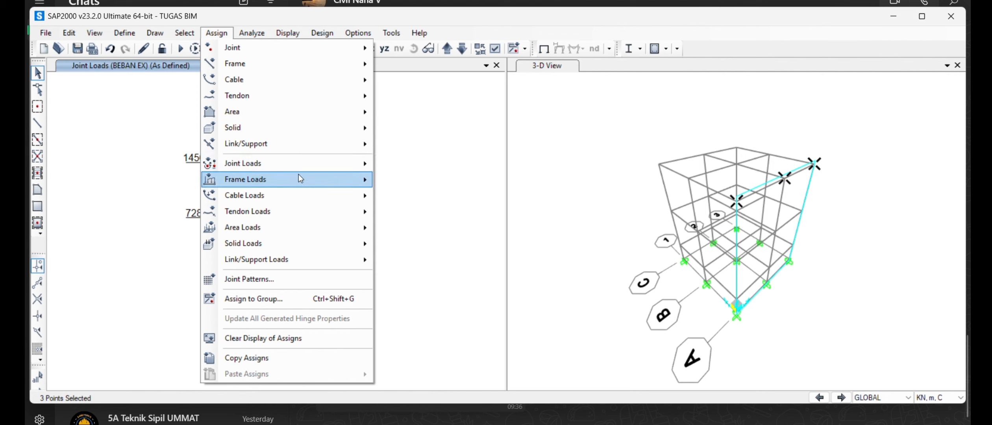
pyautogui.moveTo(299, 163)
pyautogui.click(410, 163)
pyautogui.click(541, 86)
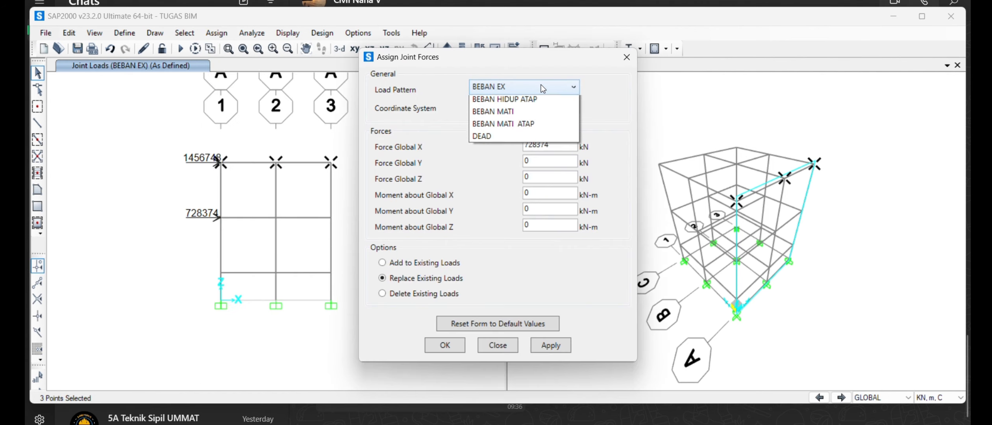
pyautogui.click(541, 105)
pyautogui.doubleClick(555, 147)
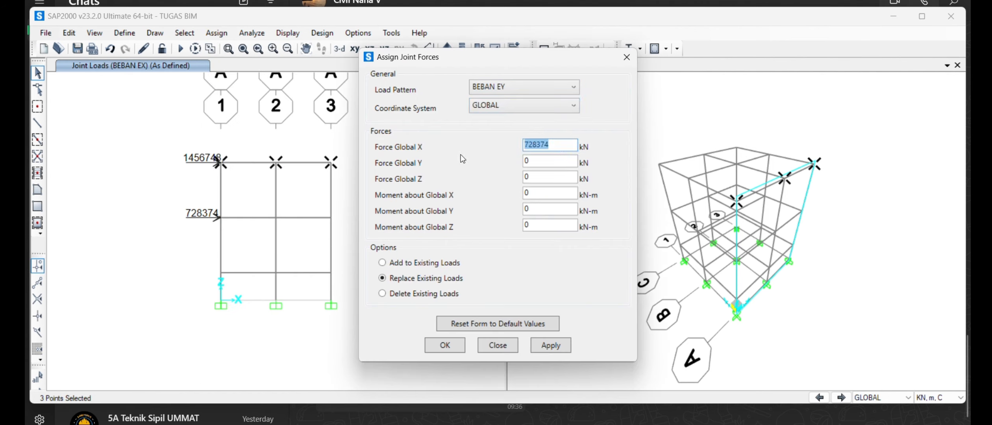
pyautogui.write('0')
pyautogui.doubleClick(541, 162)
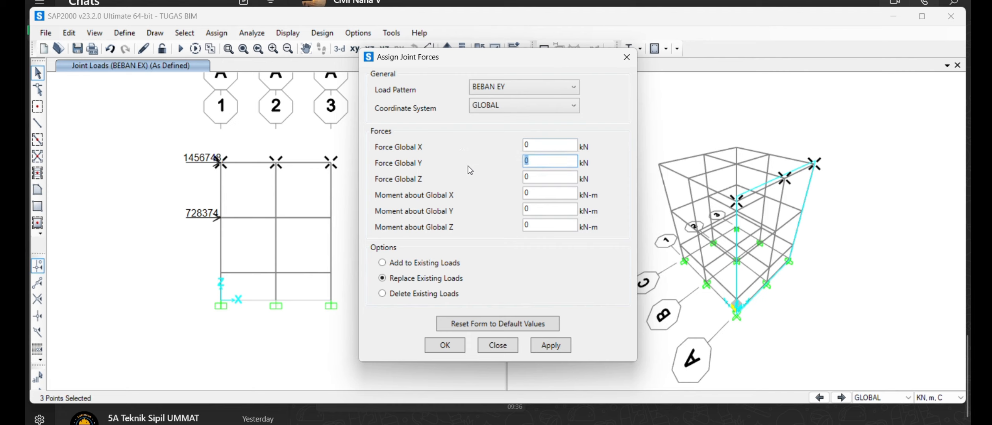
pyautogui.write('145.6748')
pyautogui.click(445, 346)
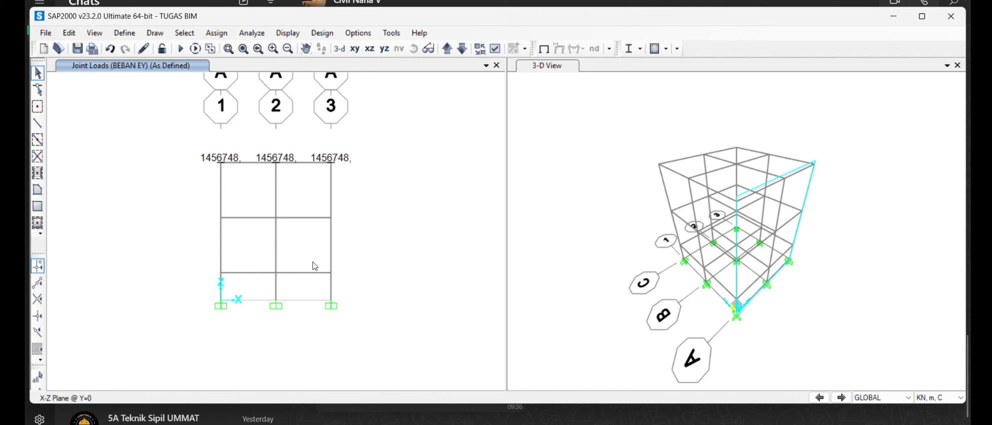
# Step: Assign a Global Y joint force of 728374 kN under BEBAN EY to the three Z=6 joints on the Y=0 elevation
pyautogui.click(221, 217)
pyautogui.click(276, 218)
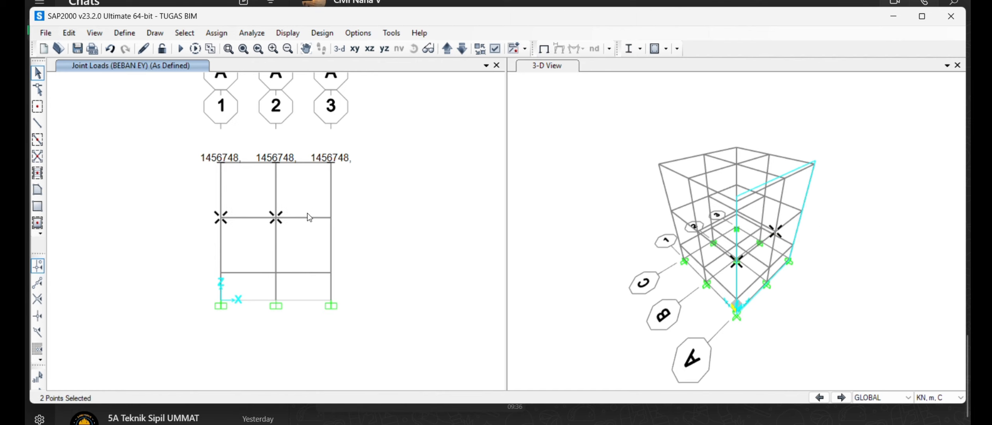
pyautogui.click(331, 218)
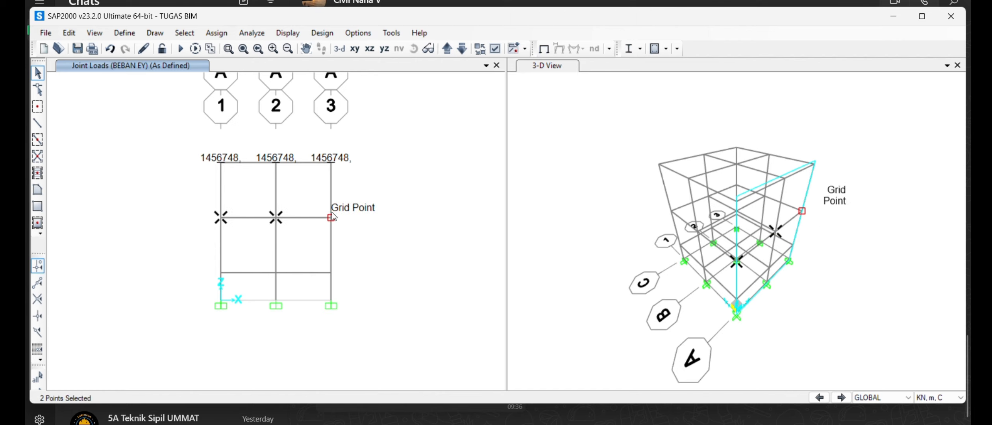
pyautogui.click(217, 33)
pyautogui.moveTo(259, 164)
pyautogui.click(407, 164)
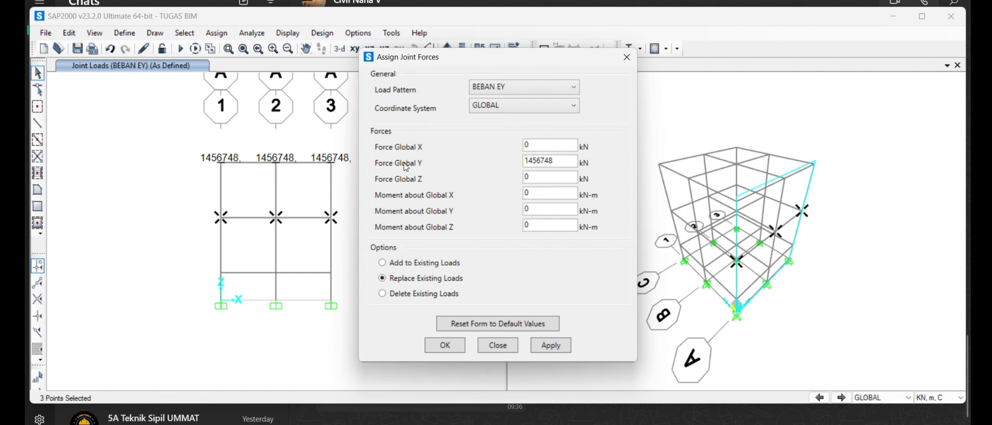
pyautogui.moveTo(559, 158); pyautogui.dragTo(481, 167)
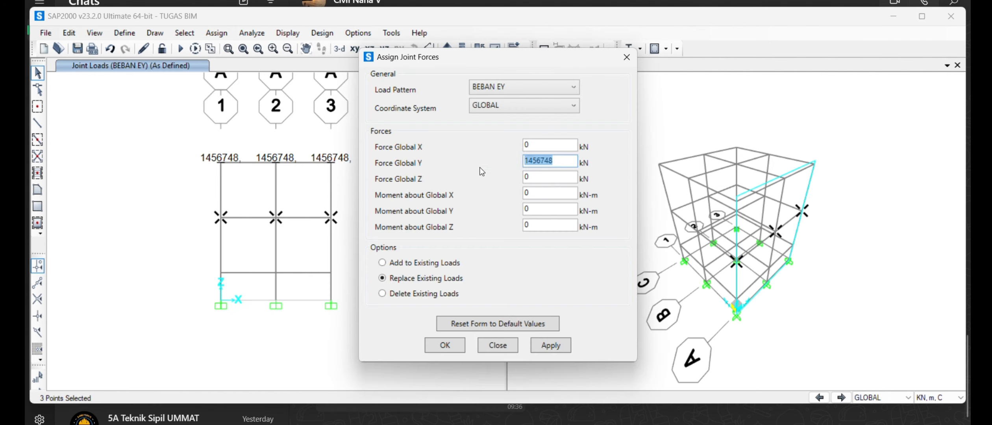
pyautogui.write('72')
pyautogui.write('.83')
pyautogui.write('74')
pyautogui.click(434, 346)
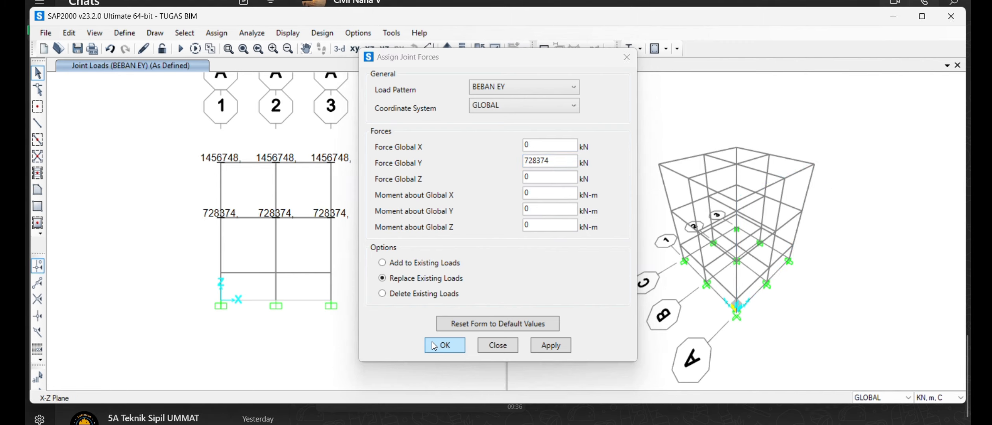
pyautogui.click(366, 228)
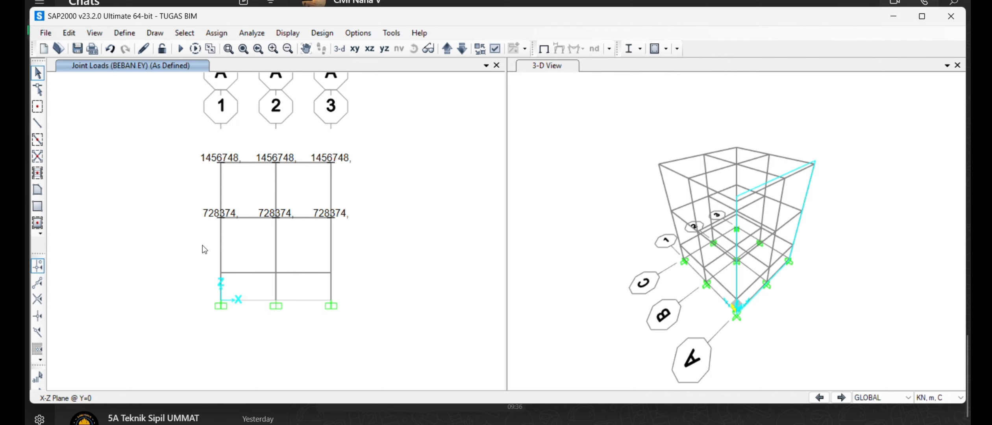
# Step: Display the X-Y plan at Z=2 and draw PLAT 12 slab areas in all four bays
pyautogui.click(357, 51)
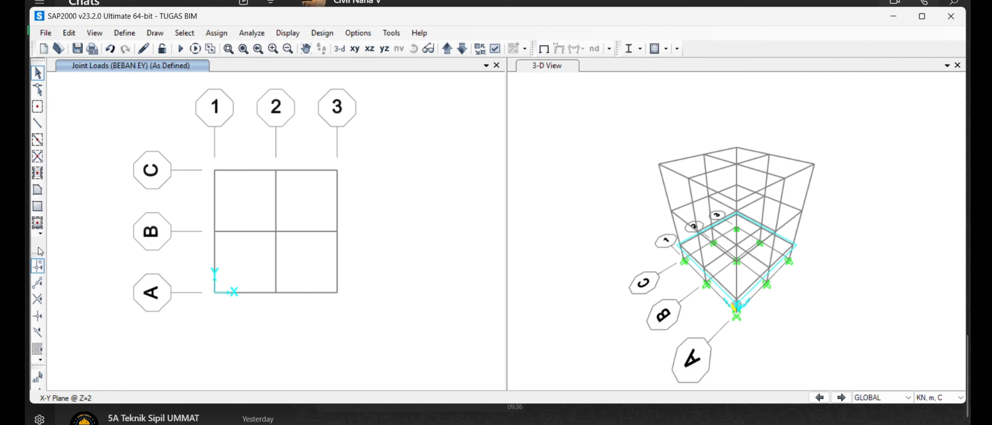
pyautogui.click(38, 222)
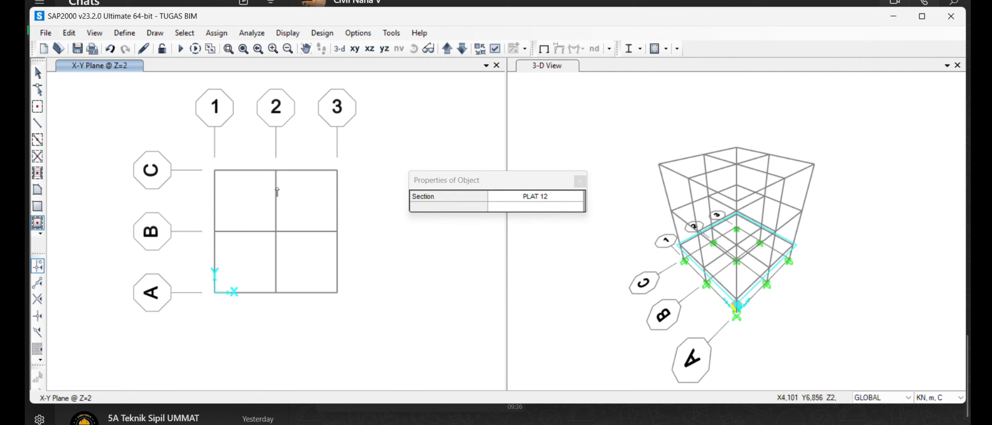
pyautogui.click(256, 205)
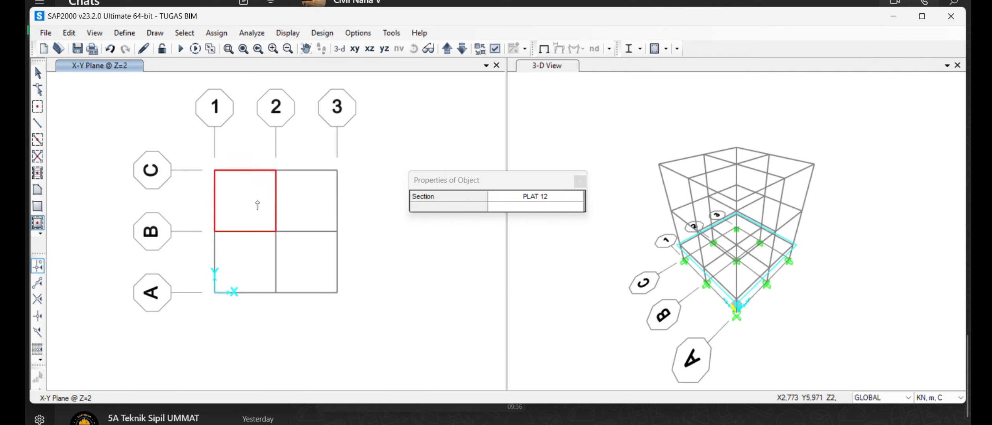
pyautogui.moveTo(183, 159); pyautogui.dragTo(384, 325)
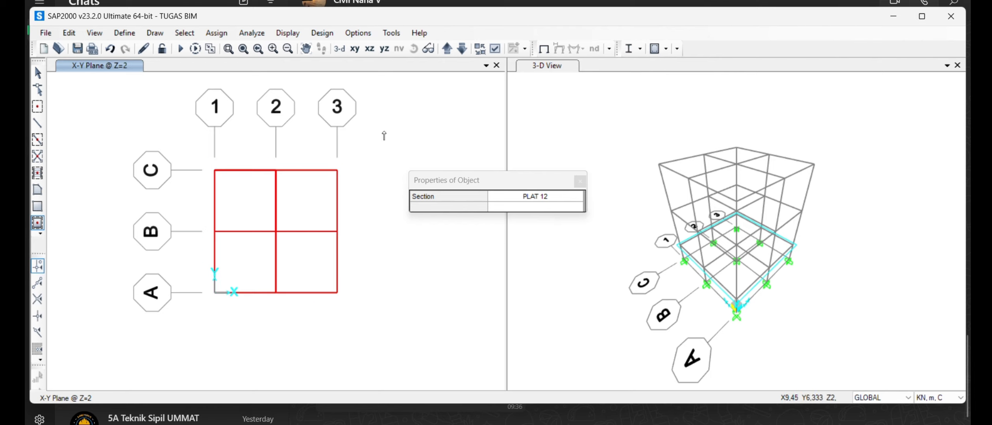
# Step: Draw PLAT 12 slab areas in all four bays of the plans at Z=10 and Z=6
pyautogui.click(462, 49)
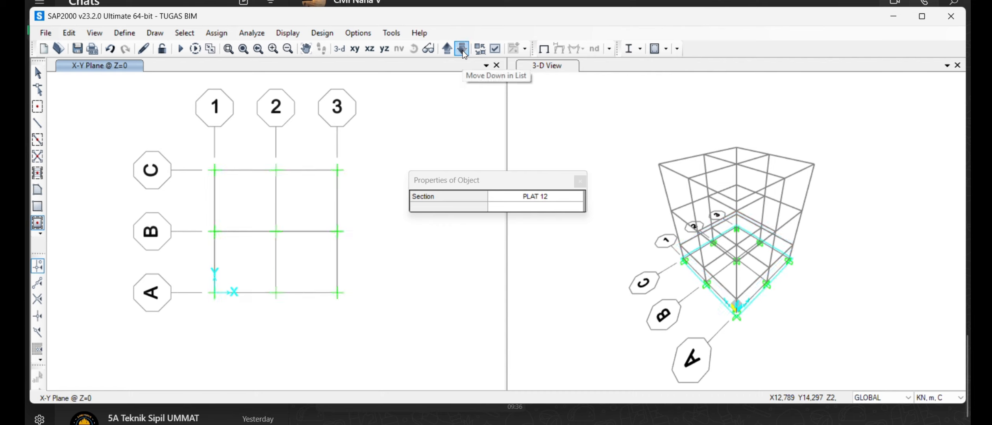
pyautogui.click(462, 49)
pyautogui.moveTo(189, 154); pyautogui.dragTo(337, 308)
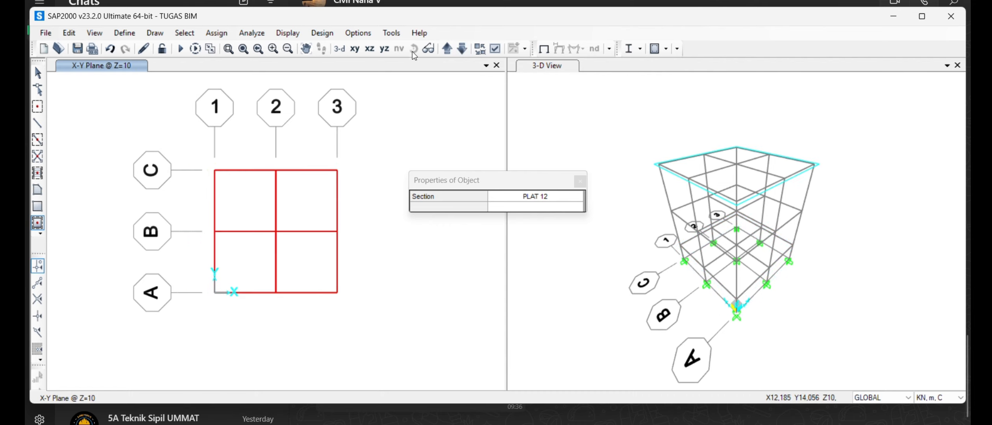
pyautogui.click(463, 49)
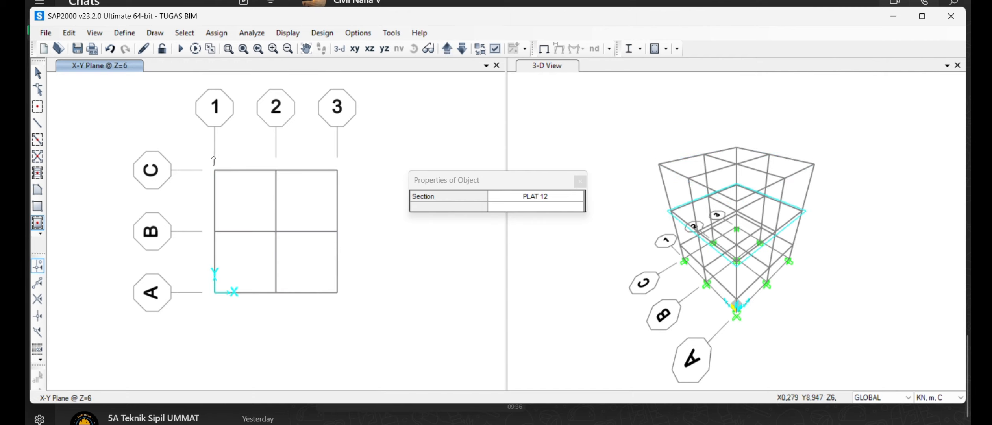
pyautogui.moveTo(196, 154); pyautogui.dragTo(346, 295)
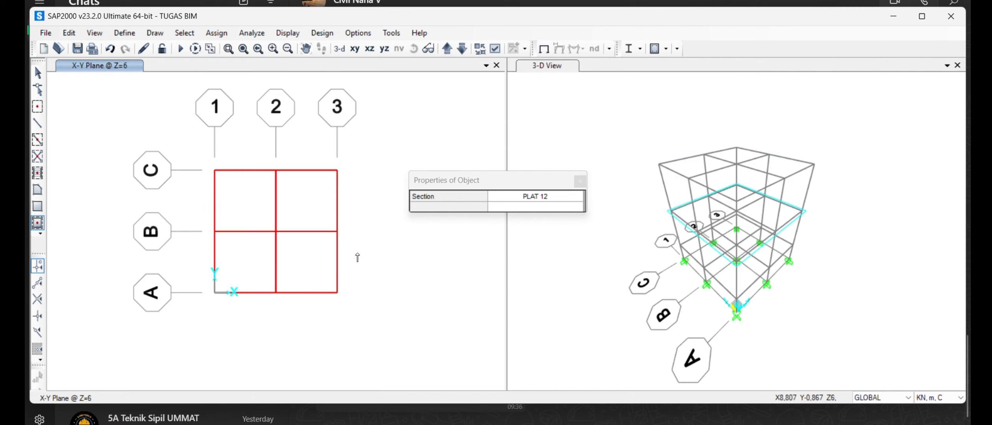
pyautogui.click(460, 48)
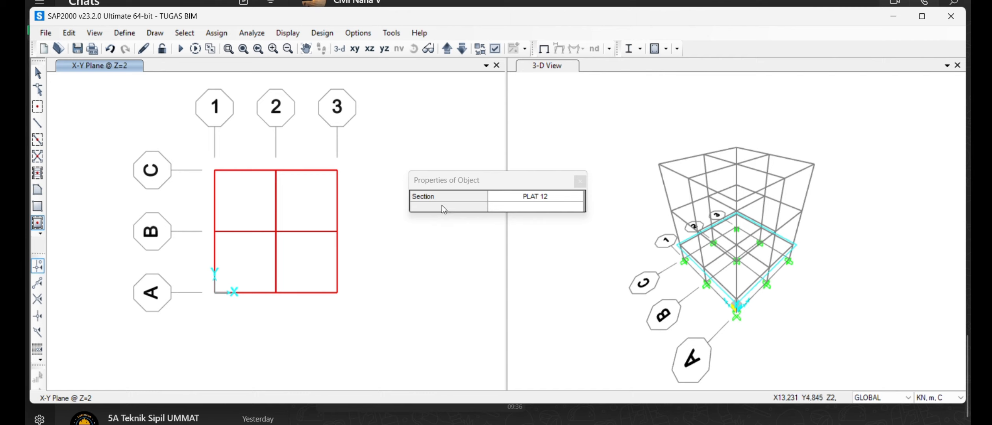
pyautogui.click(580, 181)
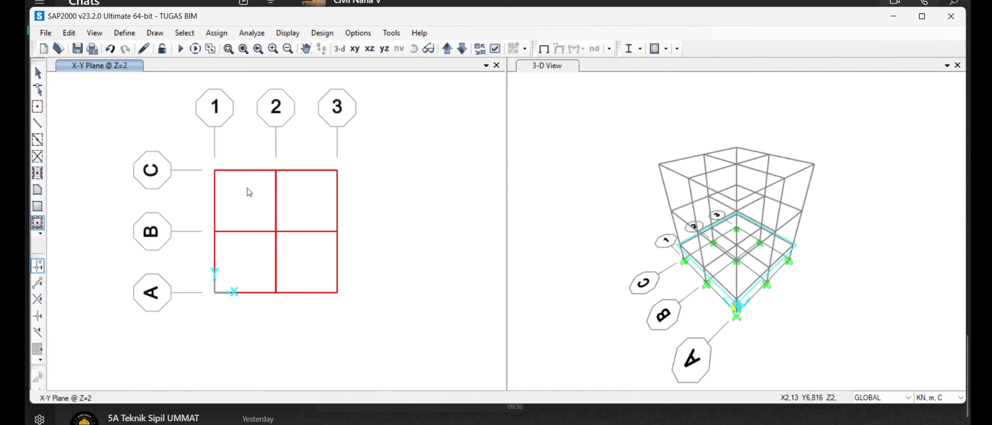
pyautogui.press('Escape')
pyautogui.click(240, 199)
pyautogui.click(305, 197)
pyautogui.click(299, 266)
pyautogui.click(246, 266)
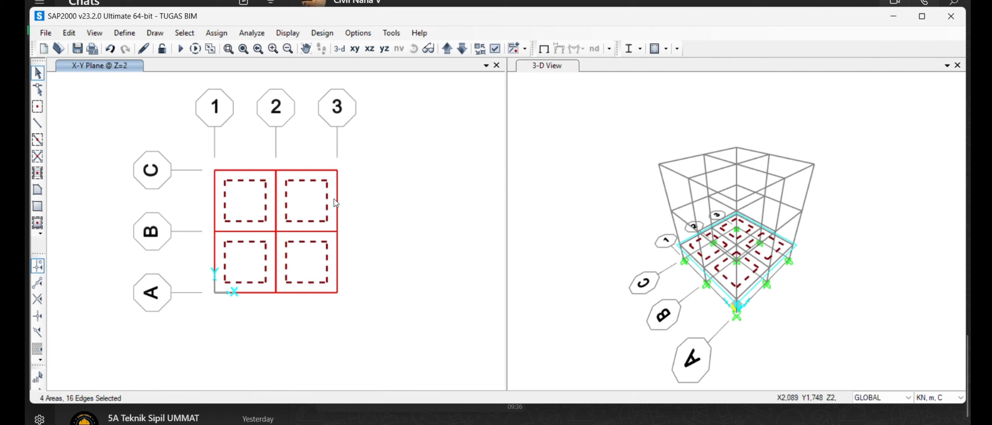
pyautogui.click(461, 48)
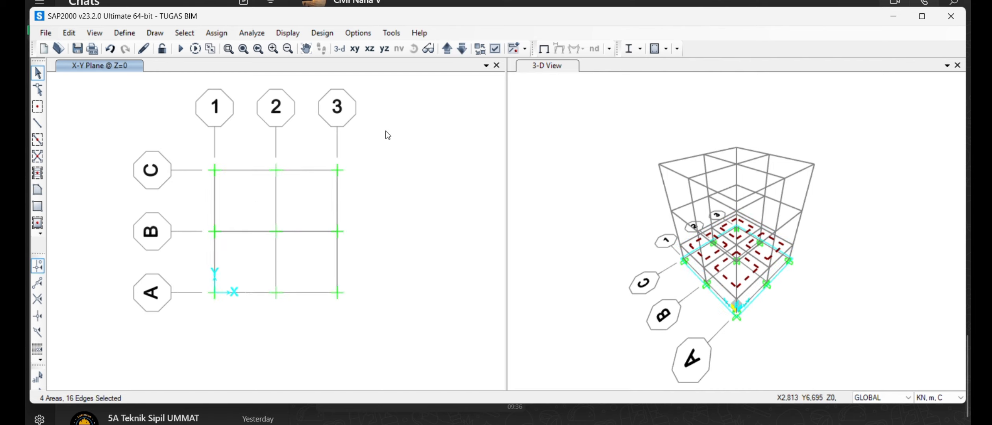
pyautogui.click(462, 48)
pyautogui.click(257, 192)
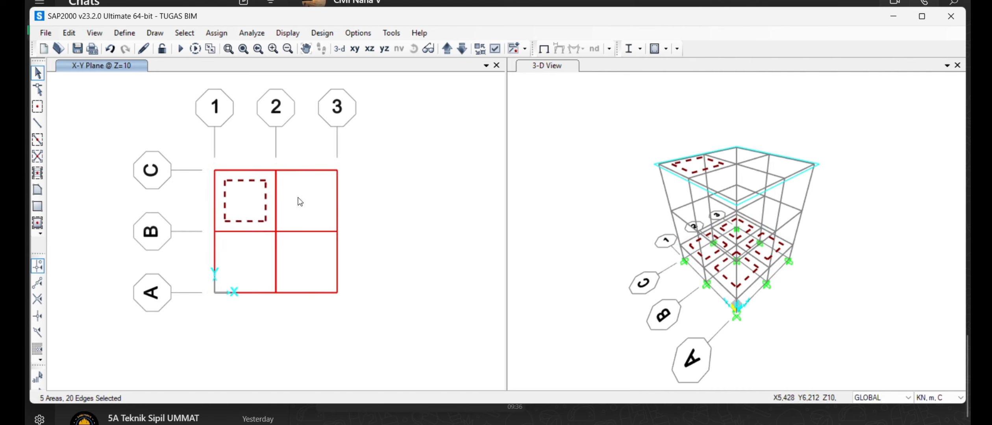
pyautogui.click(300, 201)
pyautogui.press('Delete')
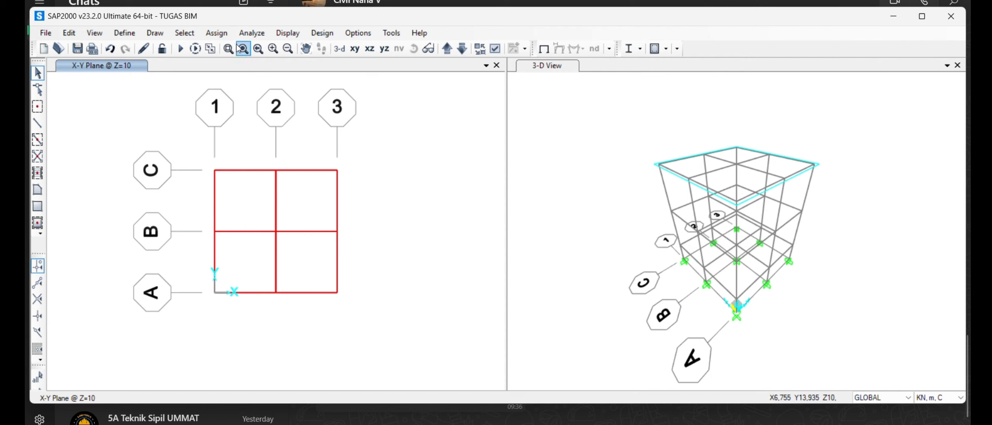
# Step: Display the BEBAN EY joint loads with values and review them on the X-Z and Y-Z elevations and in 3-D
pyautogui.click(289, 33)
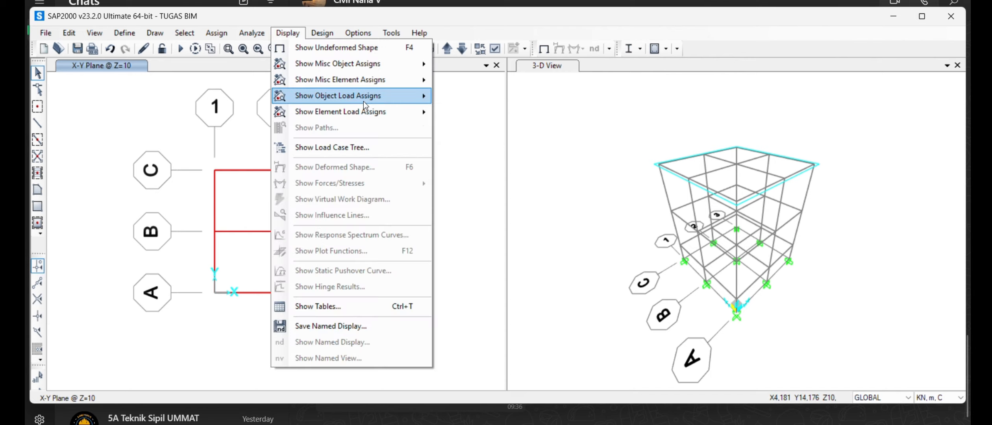
pyautogui.moveTo(336, 97)
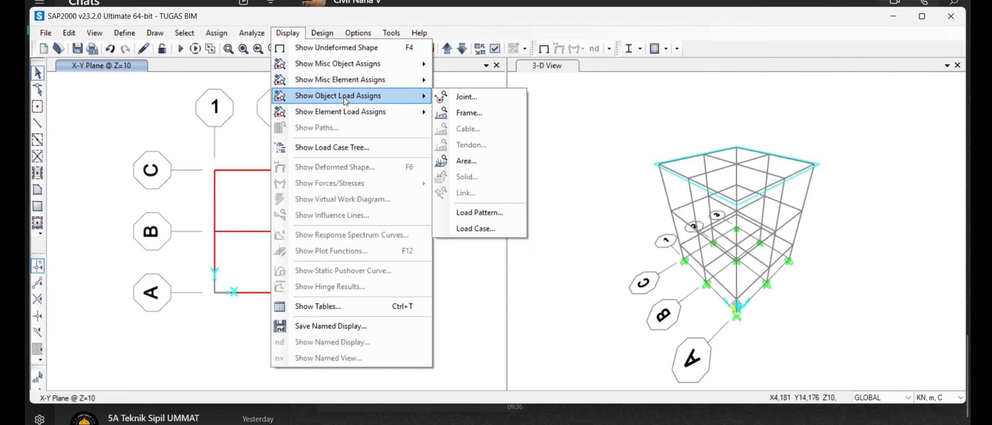
pyautogui.click(496, 99)
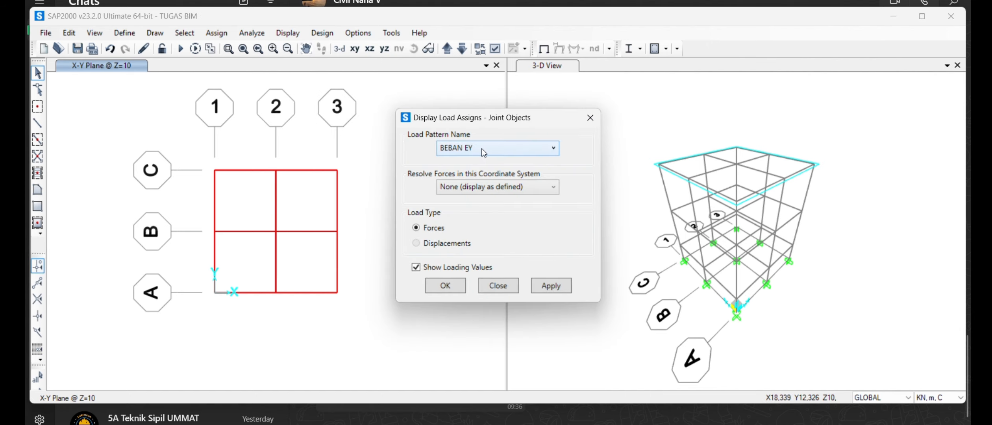
pyautogui.click(445, 286)
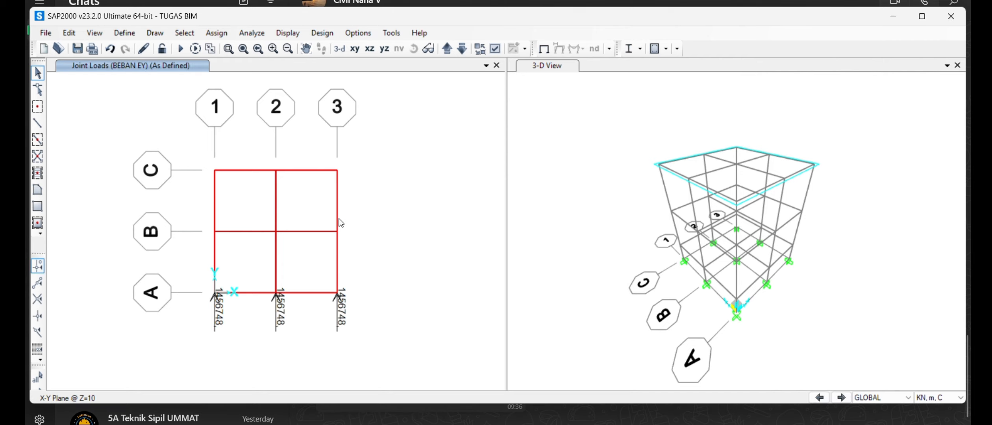
pyautogui.click(369, 50)
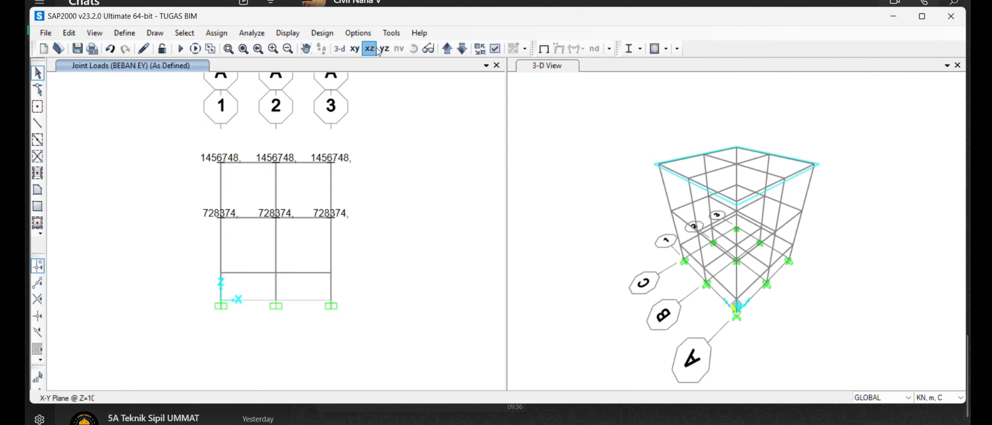
pyautogui.click(388, 51)
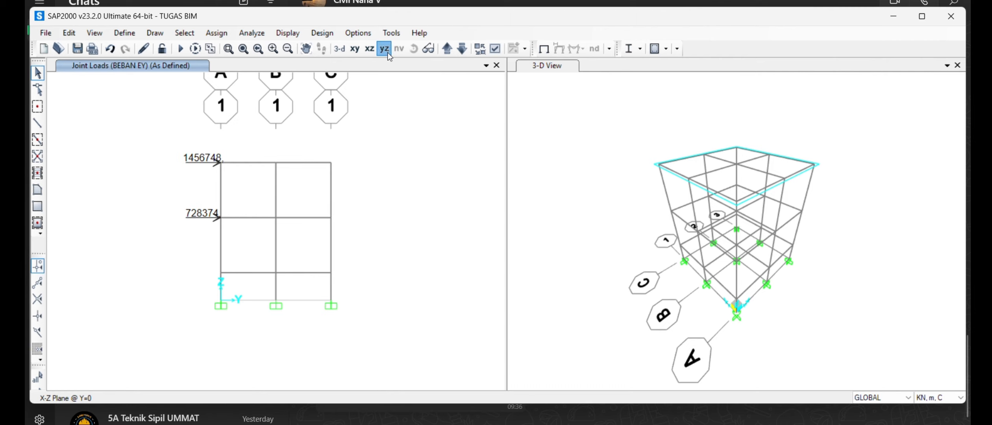
pyautogui.click(341, 49)
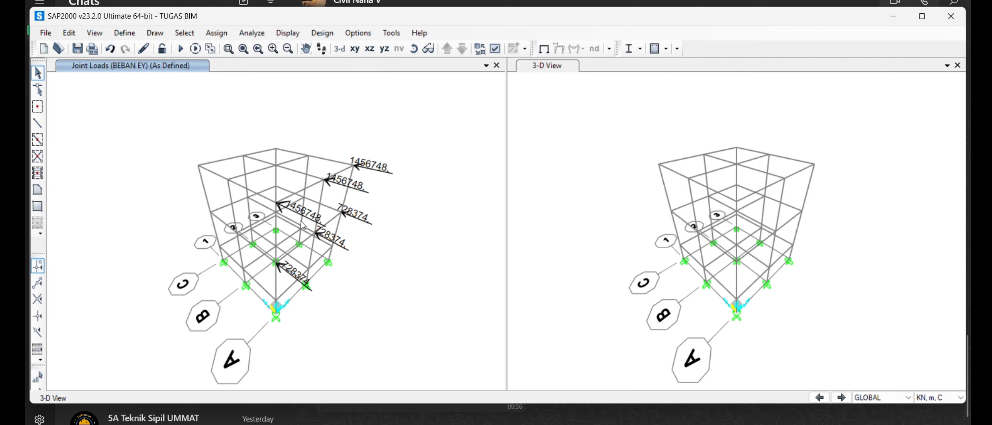
pyautogui.click(306, 286)
pyautogui.press('Escape')
# Step: Display the BEBAN EX joint loads with their values on the 3-D model
pyautogui.click(293, 33)
pyautogui.click(297, 34)
pyautogui.click(300, 36)
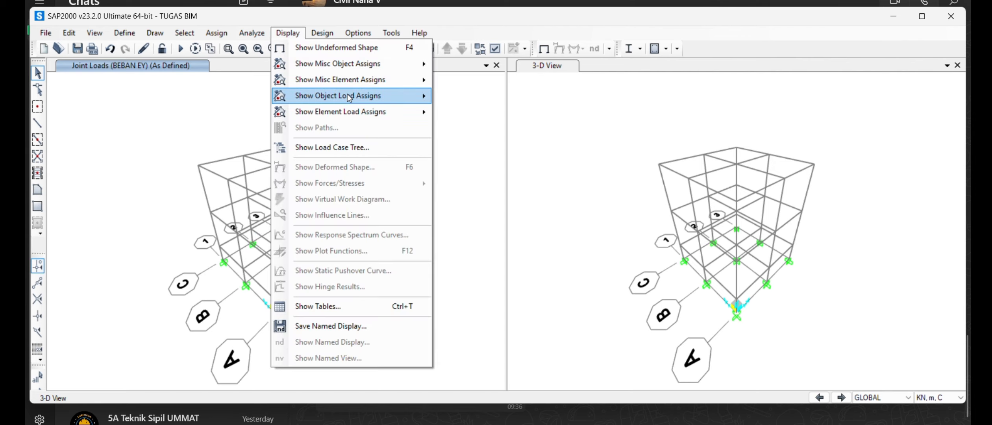
pyautogui.moveTo(355, 96)
pyautogui.click(458, 91)
pyautogui.click(495, 149)
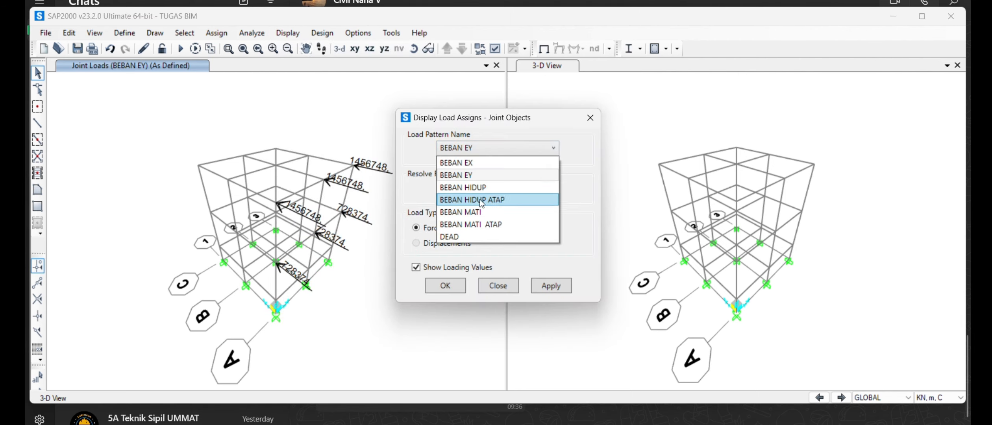
pyautogui.click(494, 160)
pyautogui.click(448, 283)
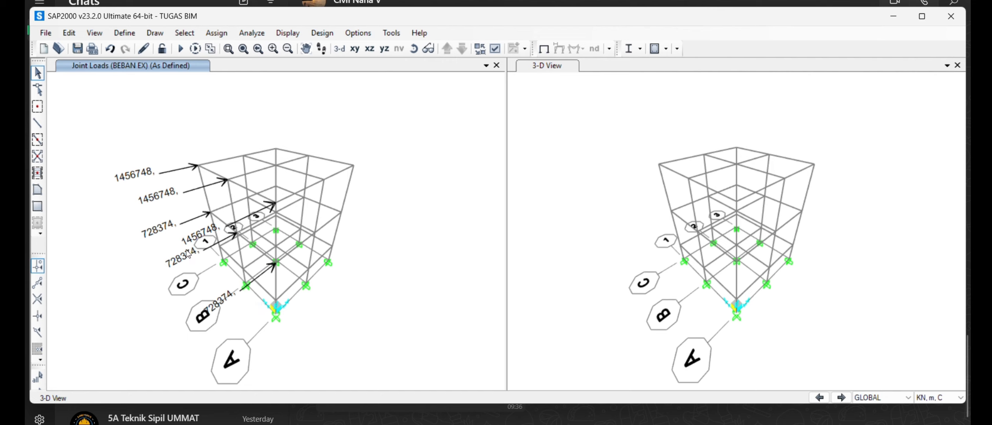
# Step: Display the BEBAN HIDUP frame span forces with their values on the 3-D model
pyautogui.click(287, 32)
pyautogui.moveTo(382, 97)
pyautogui.click(462, 112)
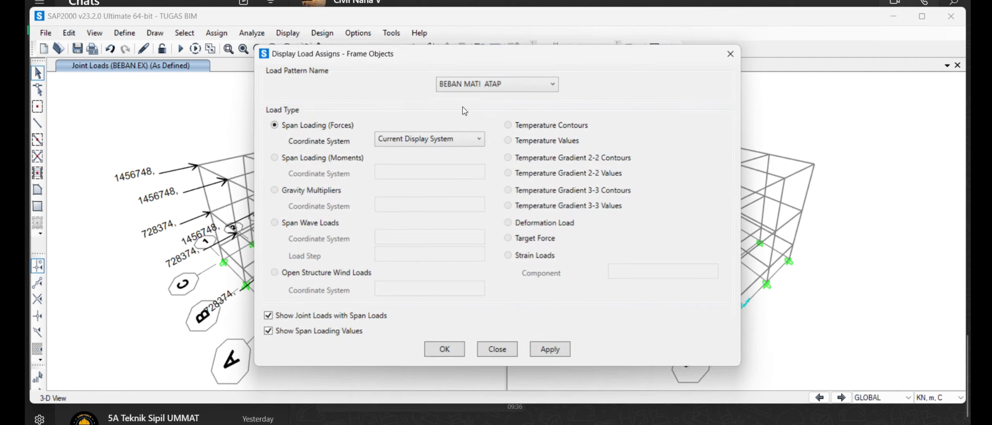
pyautogui.click(527, 84)
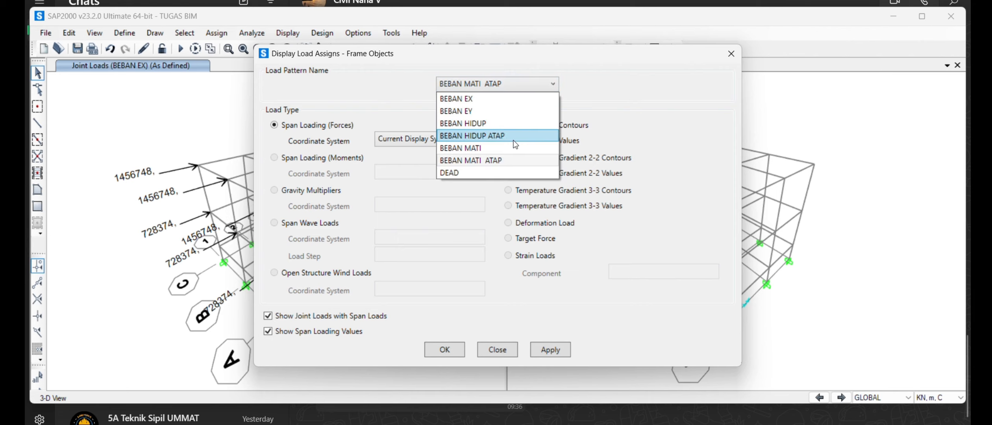
pyautogui.click(523, 124)
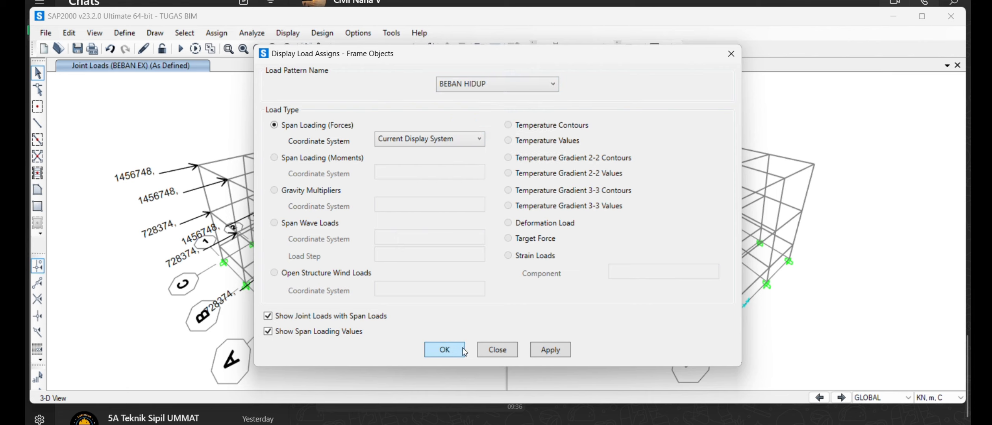
pyautogui.click(451, 351)
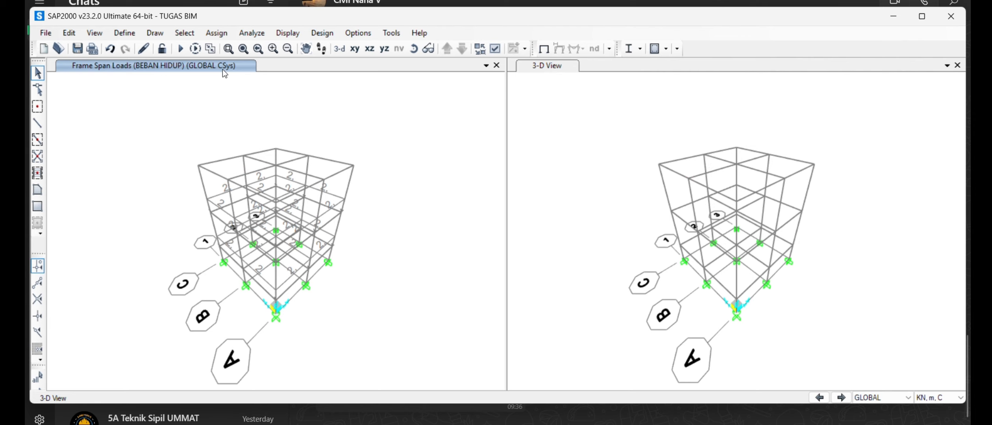
pyautogui.click(287, 34)
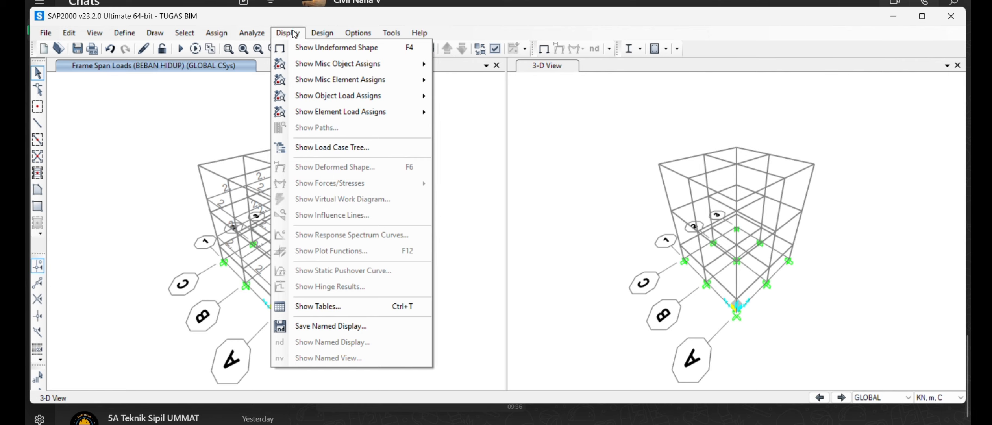
pyautogui.click(322, 33)
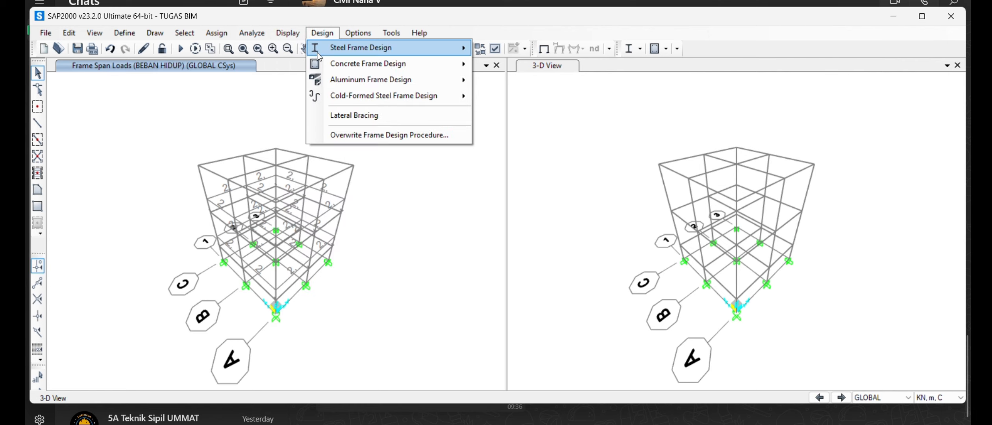
pyautogui.moveTo(370, 64)
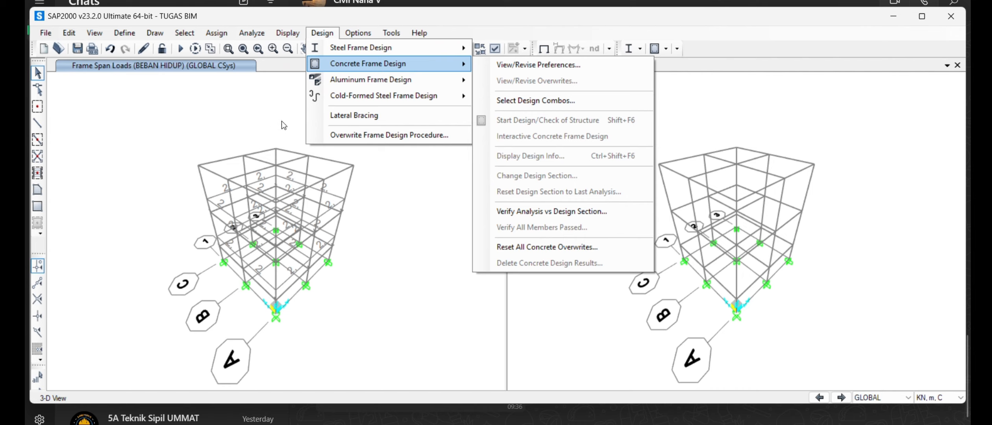
pyautogui.click(276, 111)
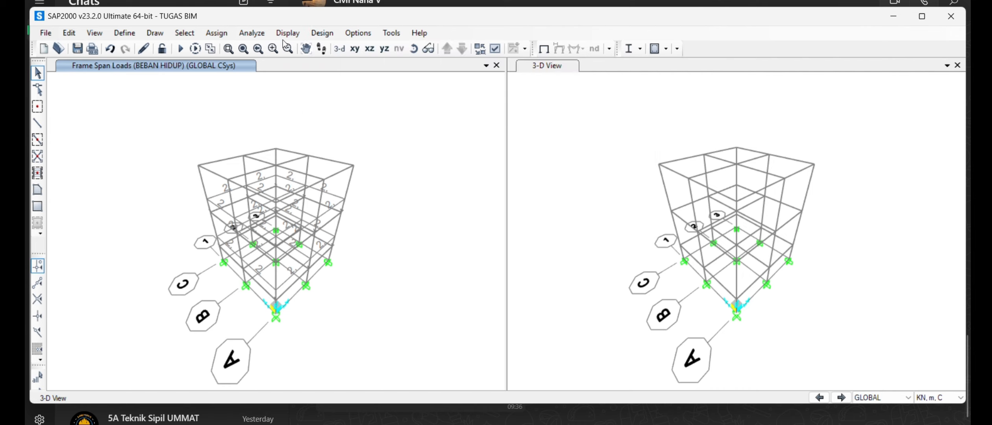
pyautogui.click(252, 34)
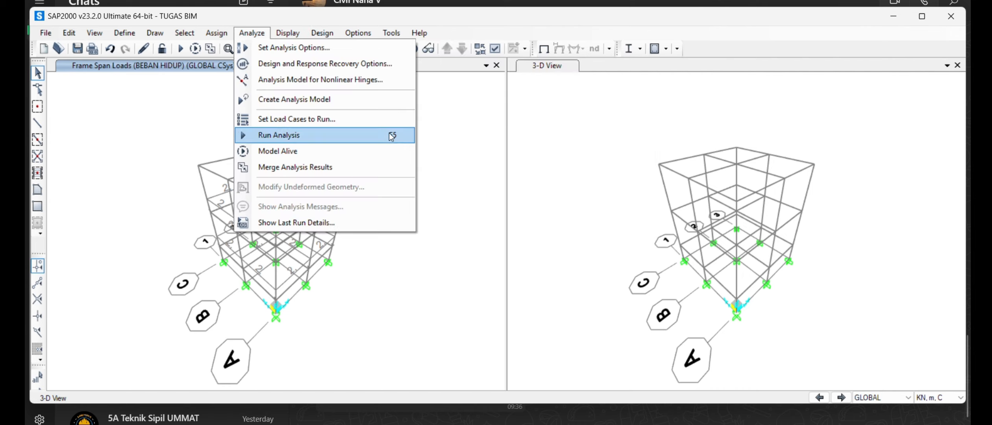
pyautogui.click(437, 122)
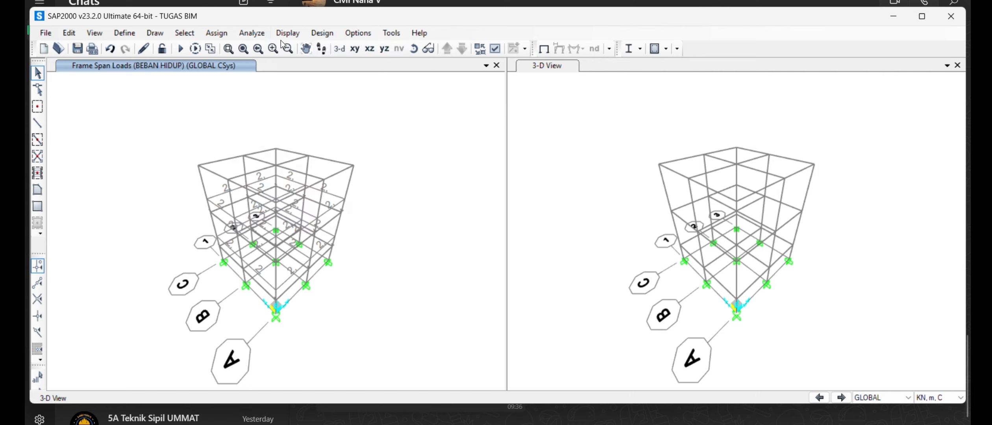
pyautogui.click(252, 33)
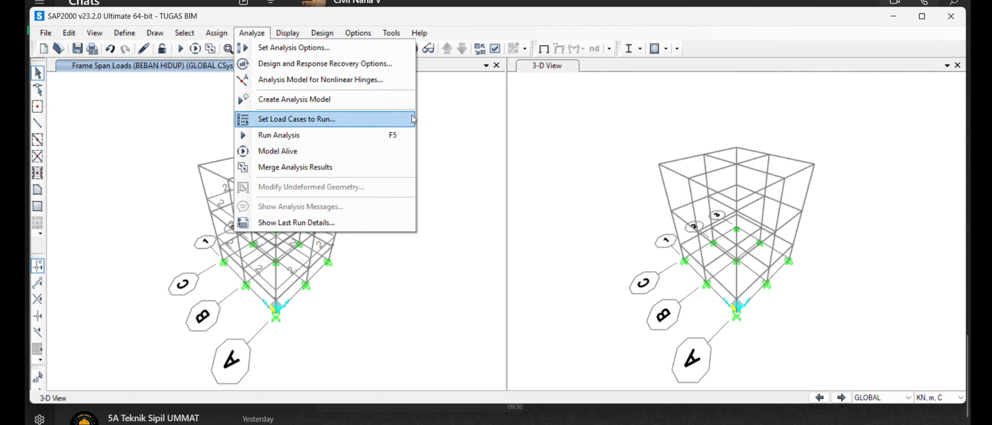
pyautogui.click(456, 97)
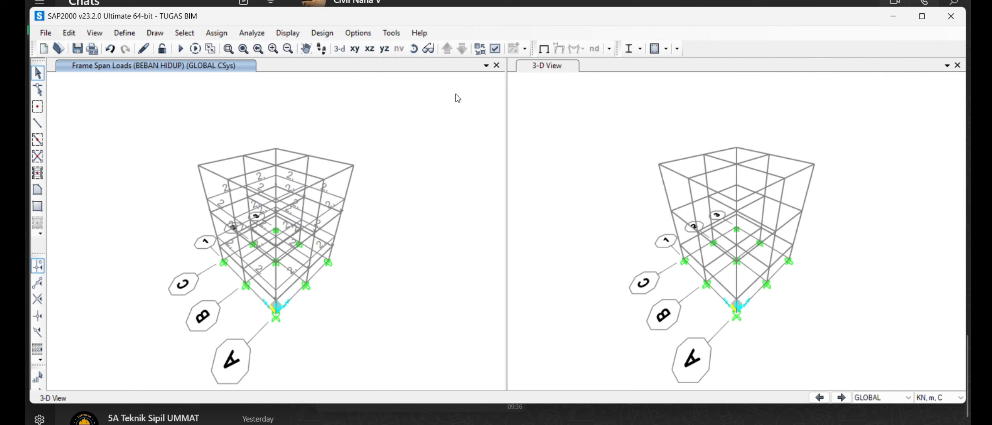
# Step: Clear the load display by showing the undeformed shape, and switch the view to the Y-Z plane at X=0
pyautogui.click(338, 52)
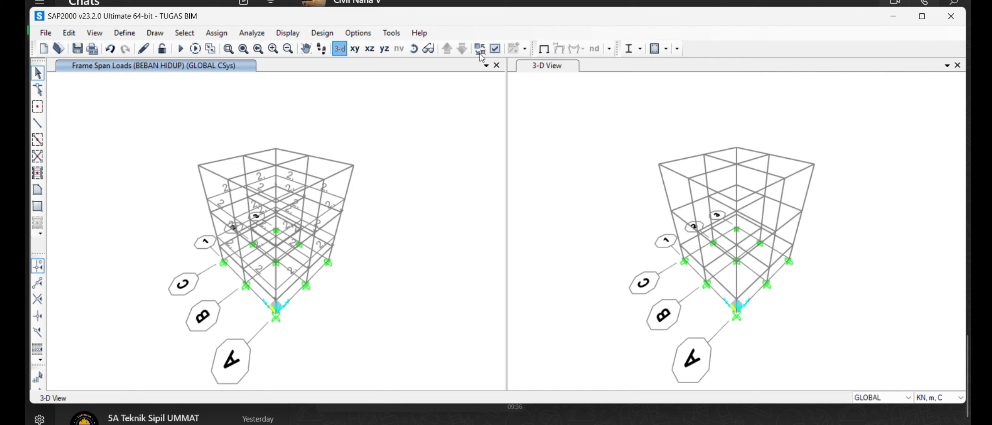
pyautogui.click(545, 49)
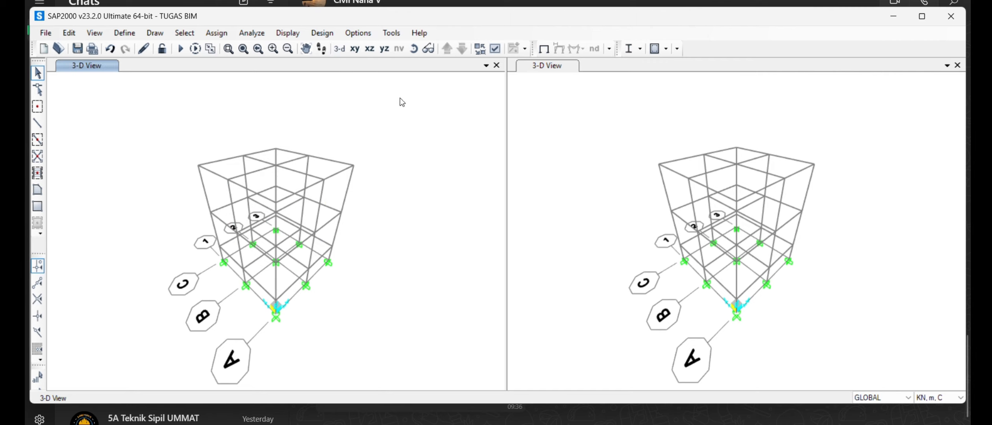
pyautogui.click(383, 50)
# Step: Check the run actions of the load cases and run the analysis for the six BEBAN cases, excluding DEAD and MODAL
pyautogui.click(253, 36)
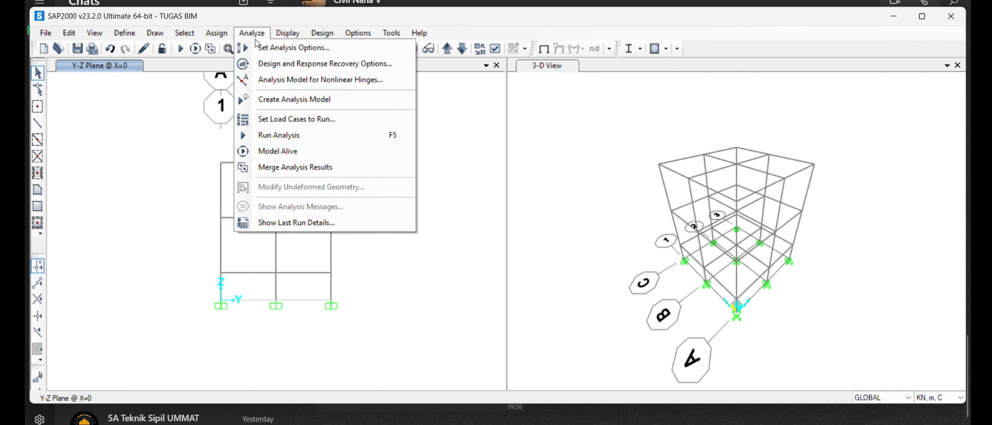
pyautogui.click(335, 136)
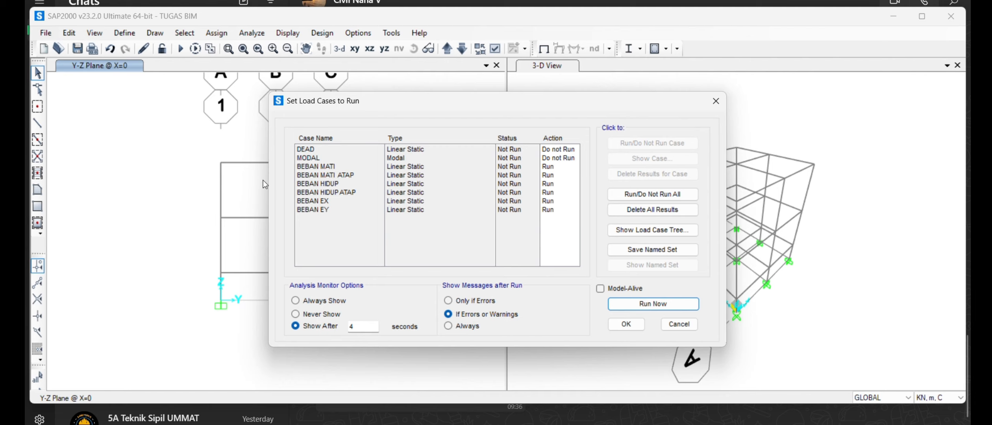
pyautogui.moveTo(332, 158)
pyautogui.mouseDown()
pyautogui.moveTo(331, 205)
pyautogui.moveTo(348, 167)
pyautogui.mouseUp()
pyautogui.click(336, 171)
pyautogui.click(344, 200)
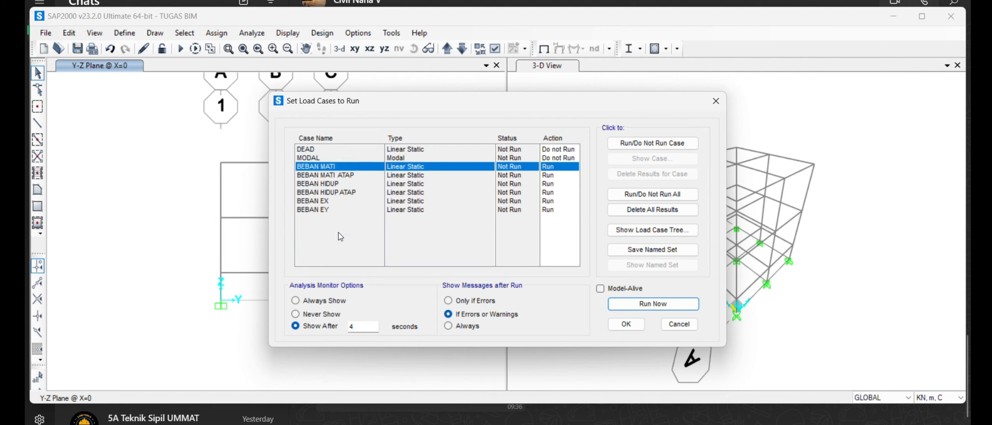
pyautogui.moveTo(562, 213); pyautogui.dragTo(561, 154)
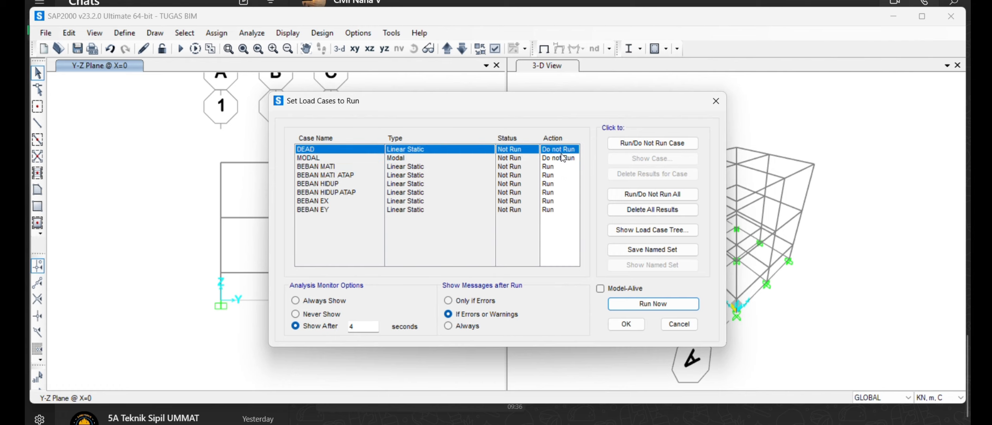
pyautogui.click(680, 303)
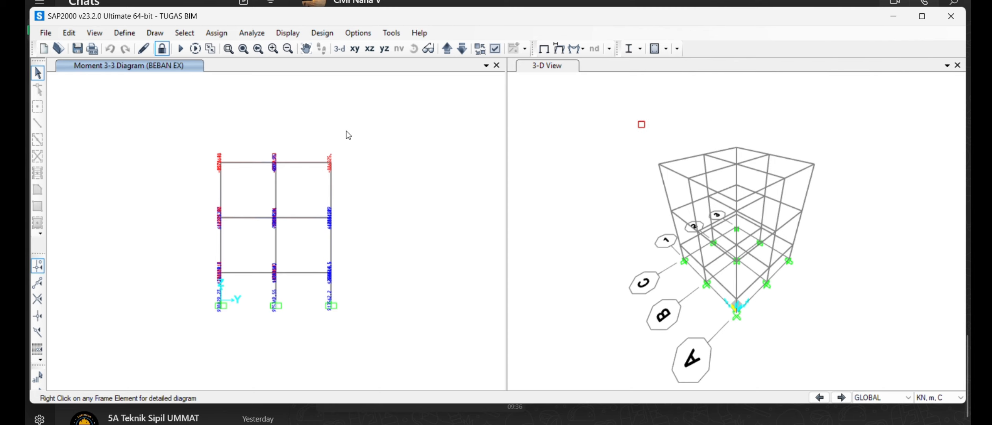
# Step: Display the BEBAN EX deformed shape and review it on the Y-Z and X-Z elevations and in 3-D
pyautogui.click(558, 49)
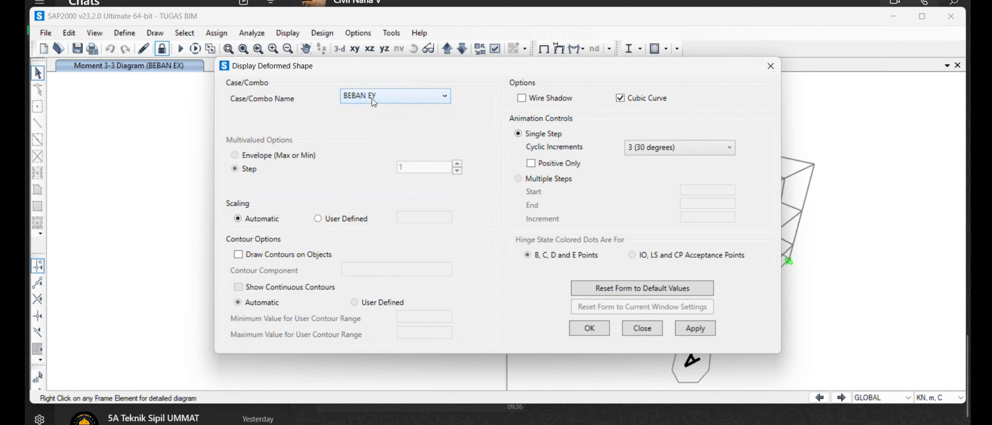
pyautogui.click(770, 66)
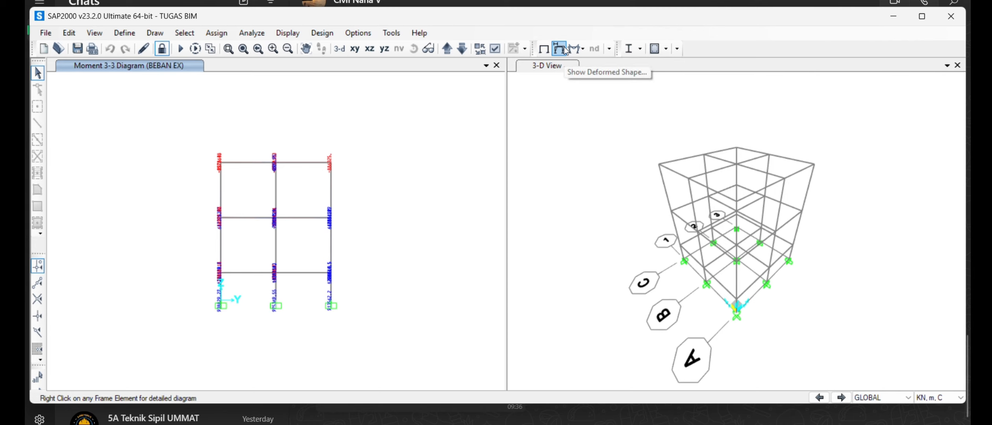
pyautogui.click(565, 50)
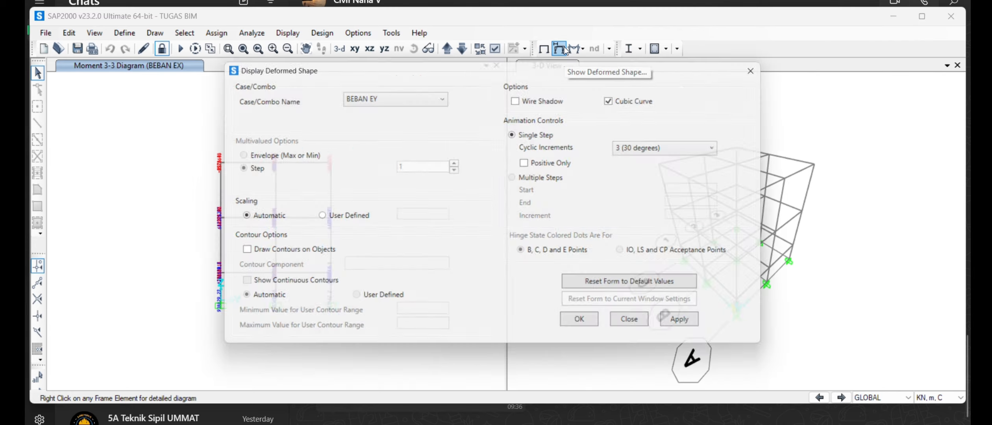
pyautogui.click(408, 94)
pyautogui.click(409, 93)
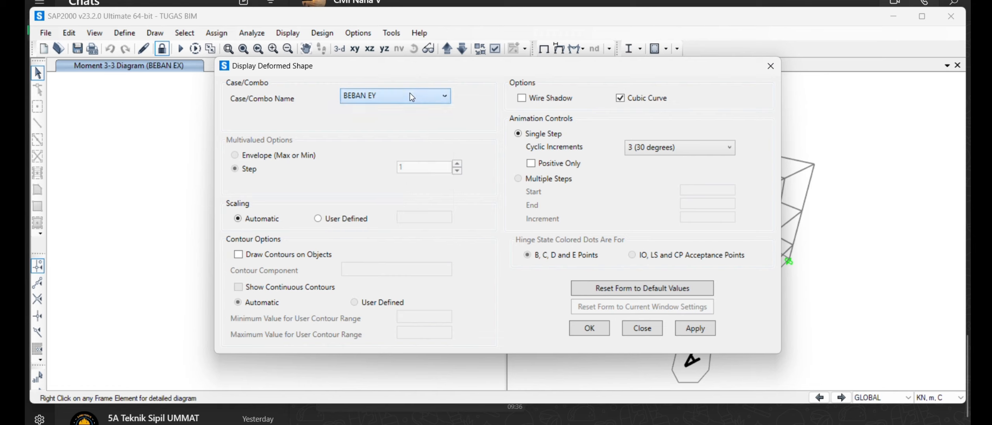
pyautogui.click(410, 93)
pyautogui.click(412, 160)
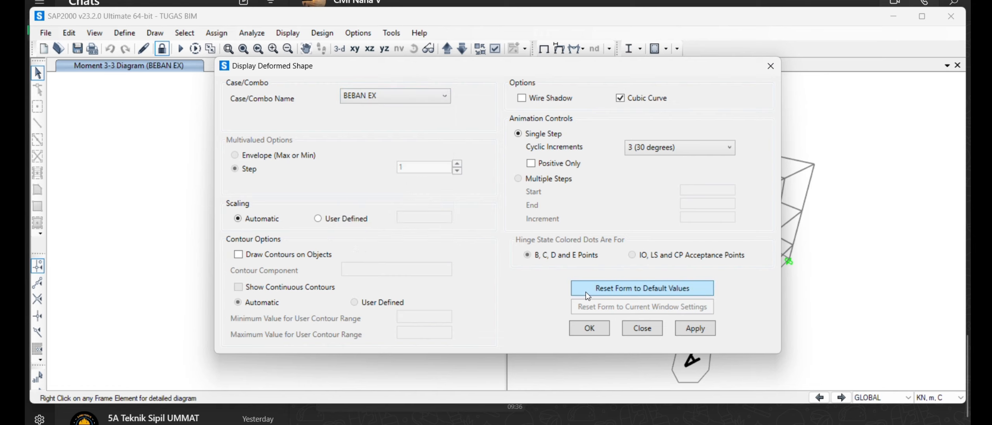
pyautogui.click(591, 330)
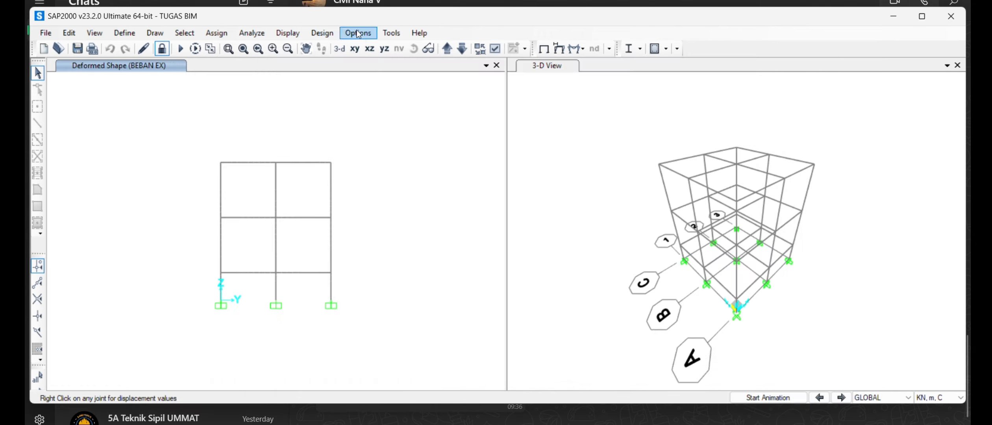
pyautogui.click(375, 47)
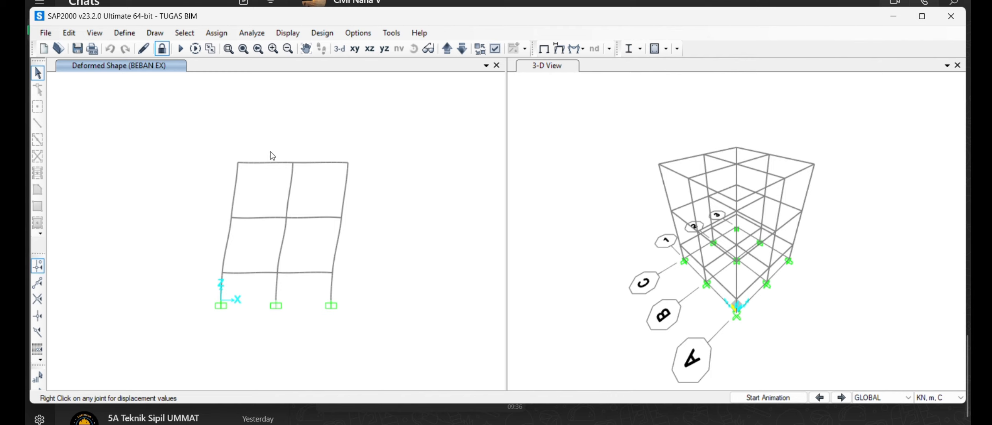
pyautogui.click(339, 52)
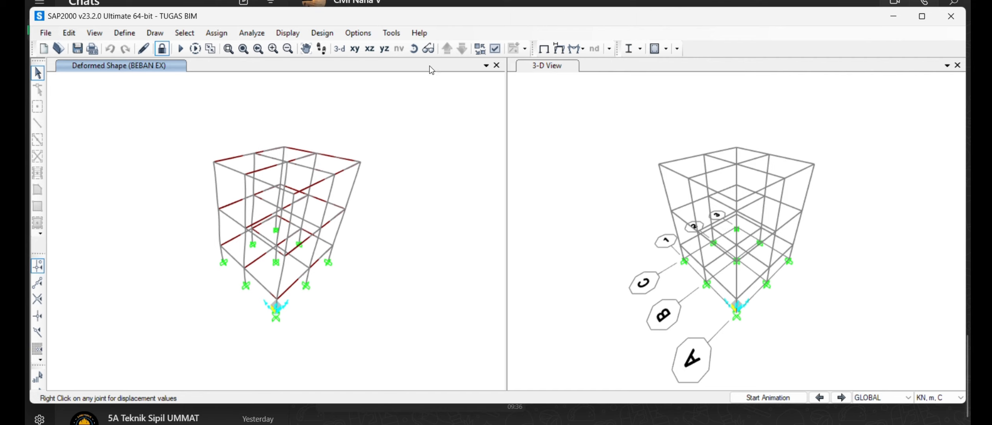
# Step: Display the BEBAN EY deformed shape on the 3-D model and review it on the X-Z and Y-Z elevations
pyautogui.click(544, 49)
pyautogui.click(563, 49)
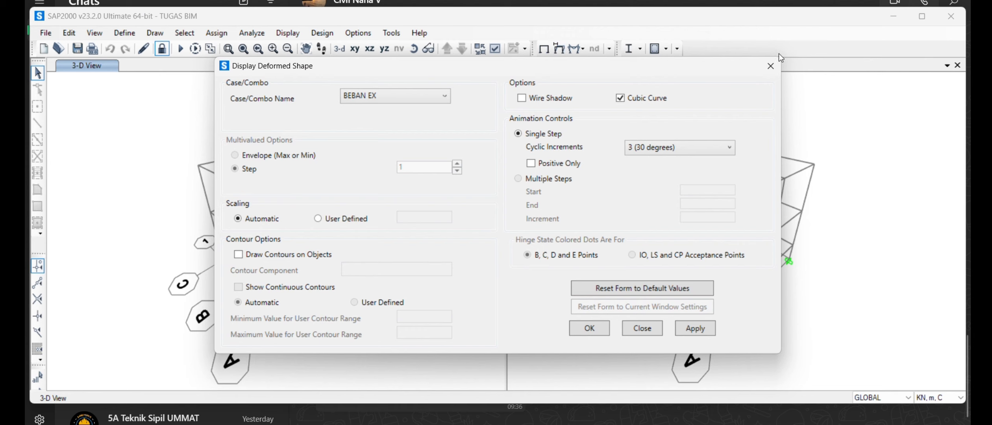
pyautogui.click(768, 67)
pyautogui.click(555, 52)
pyautogui.click(380, 92)
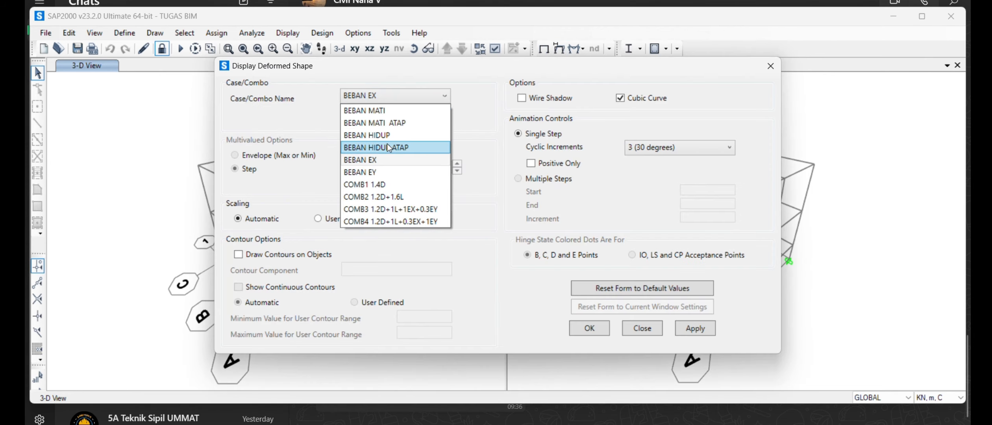
pyautogui.click(383, 171)
pyautogui.click(580, 332)
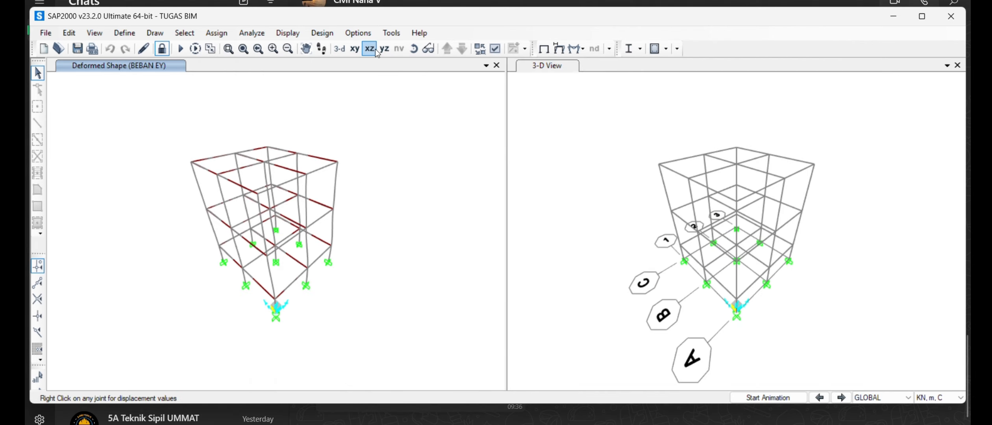
pyautogui.click(376, 53)
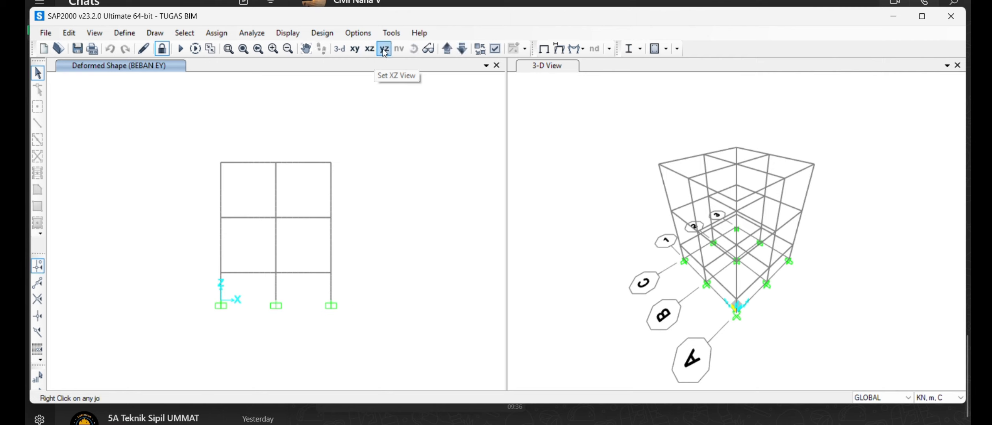
pyautogui.click(385, 51)
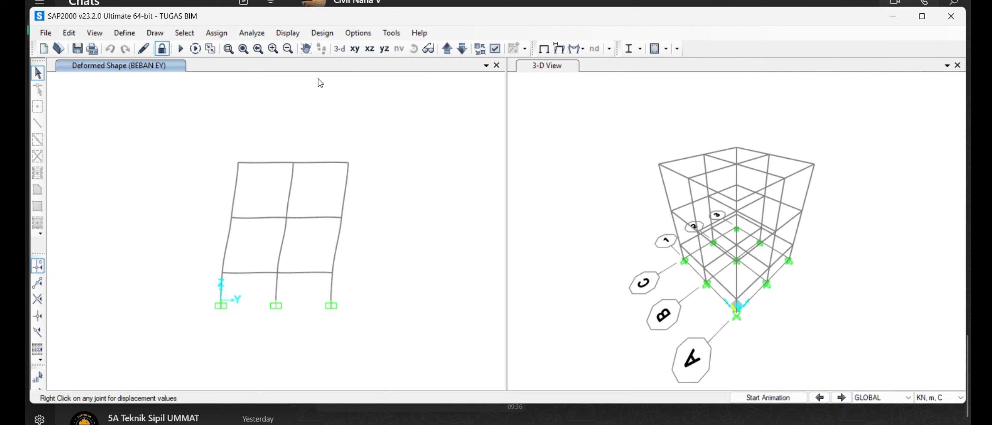
# Step: Display the frame Moment 3-3 diagram with values for BEBAN EY and review it on the Y-Z and X-Z elevations
pyautogui.click(579, 50)
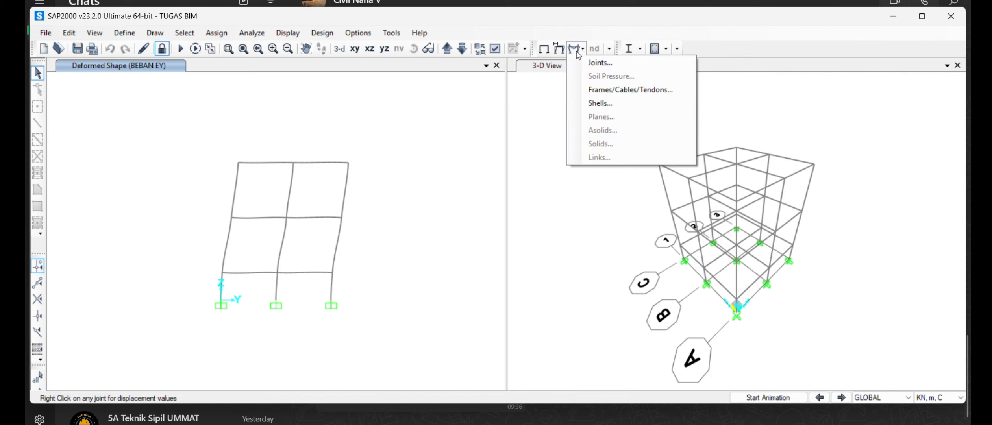
pyautogui.click(591, 90)
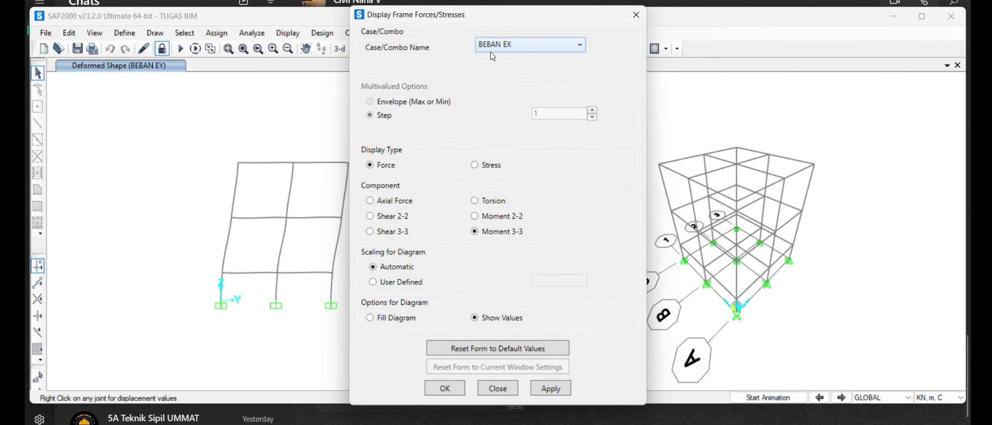
pyautogui.click(522, 46)
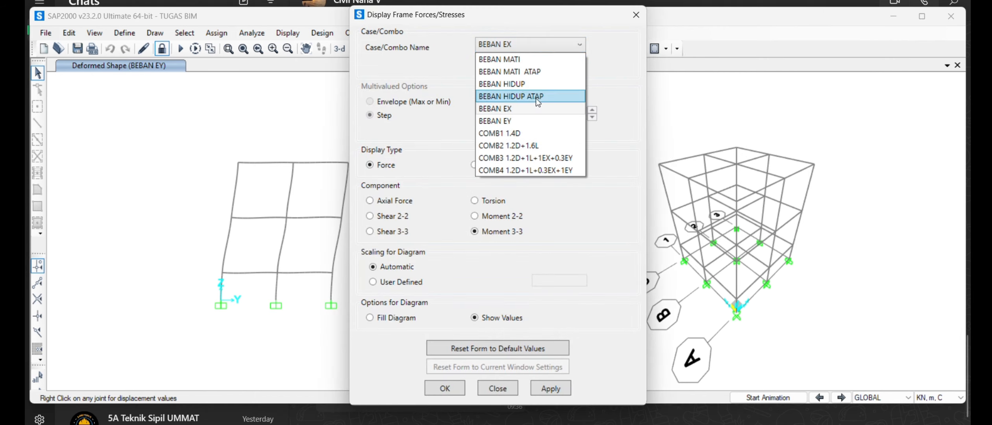
pyautogui.click(540, 118)
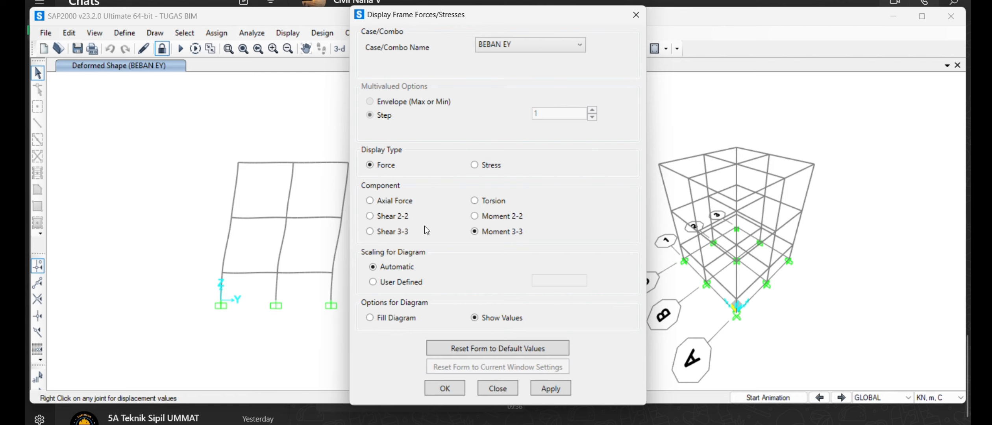
pyautogui.click(370, 201)
pyautogui.click(396, 233)
pyautogui.click(444, 389)
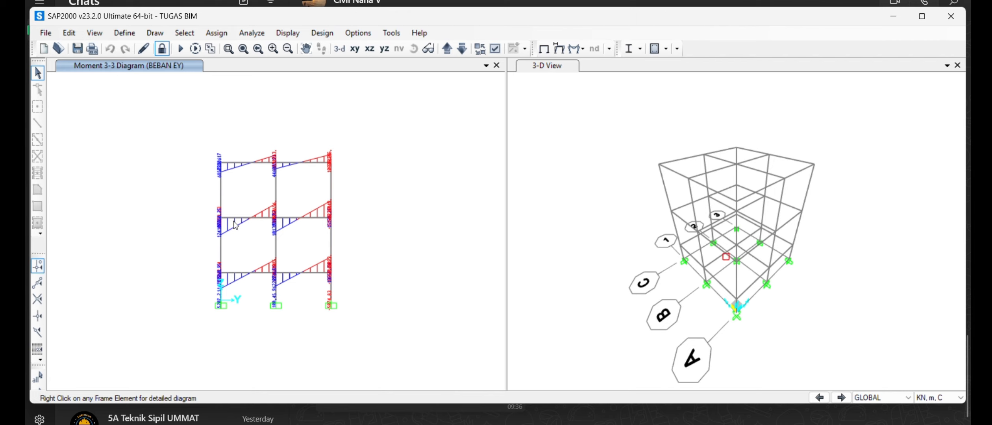
pyautogui.moveTo(279, 172)
pyautogui.moveTo(255, 220)
pyautogui.click(385, 47)
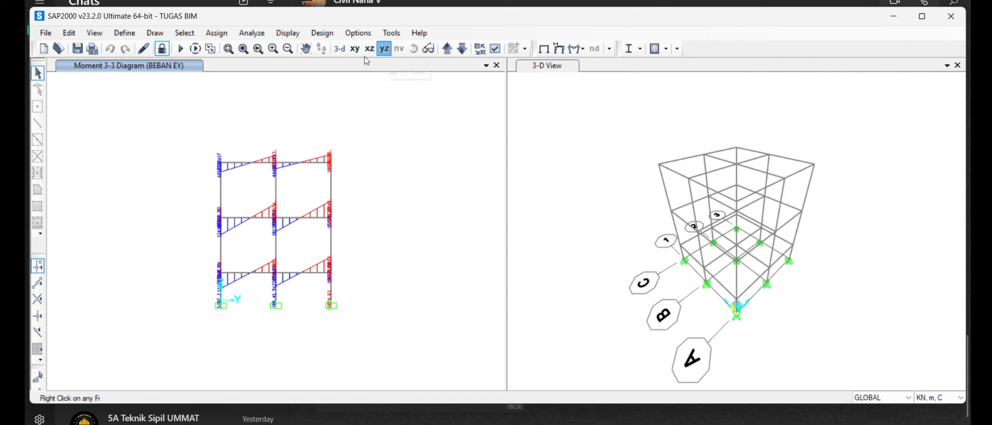
pyautogui.click(366, 53)
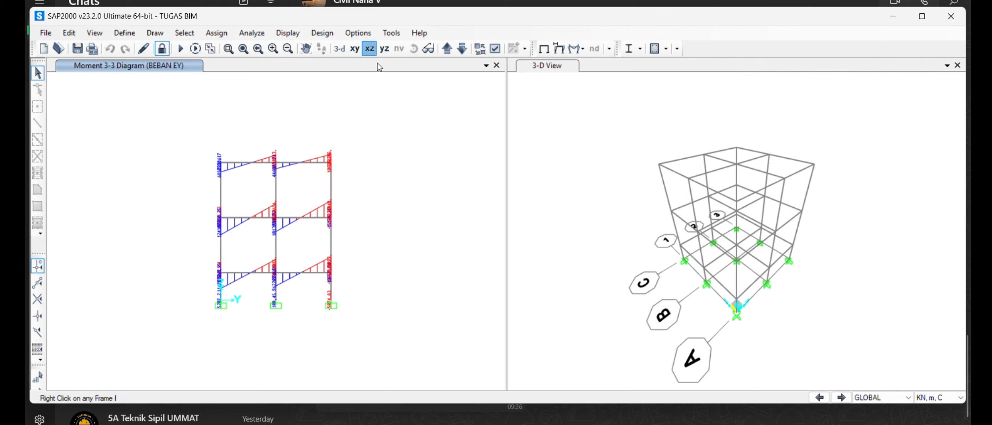
# Step: Return the moment diagram view to the undeformed frame and show the X-Z plane at Y=0
pyautogui.click(355, 51)
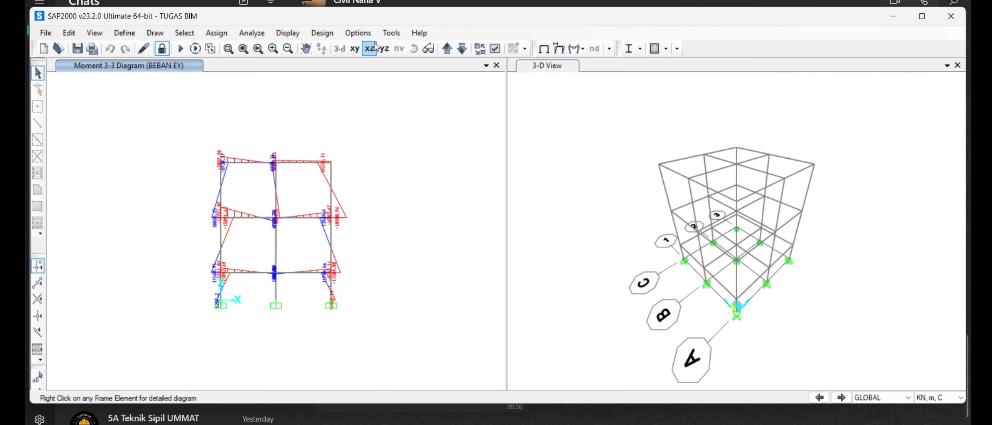
pyautogui.click(345, 51)
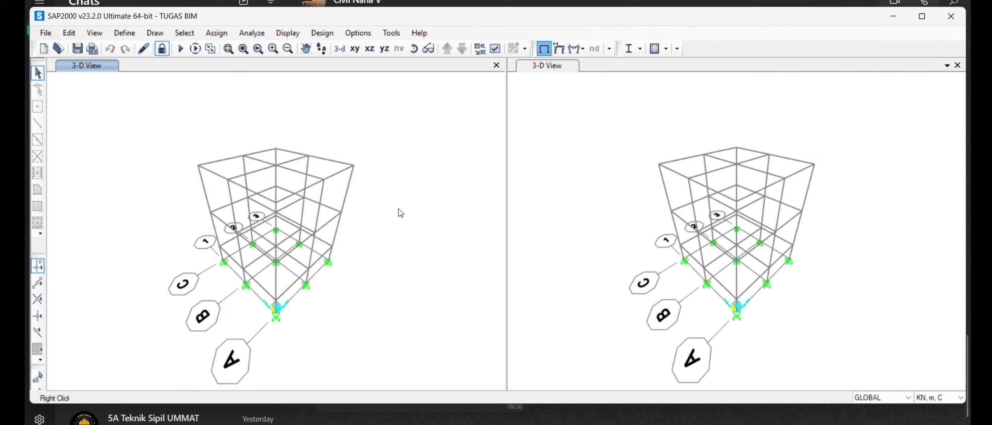
pyautogui.click(366, 48)
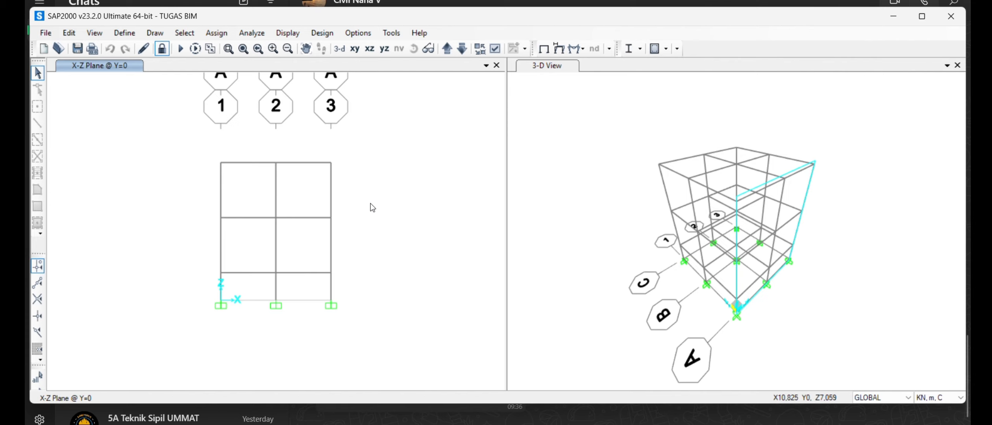
# Step: Display the Element Output analysis result tables and look through the Element Forces - Area Shells records
pyautogui.hotkey('ctrl', 't')
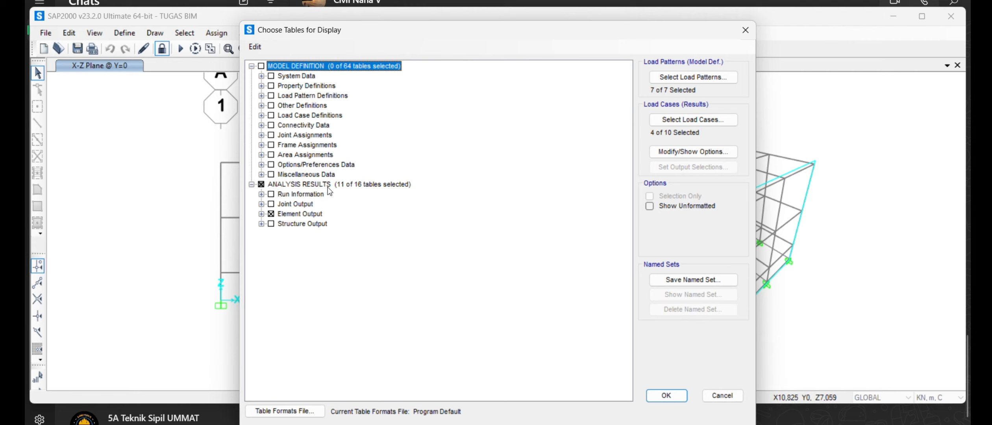
pyautogui.click(271, 215)
pyautogui.click(271, 216)
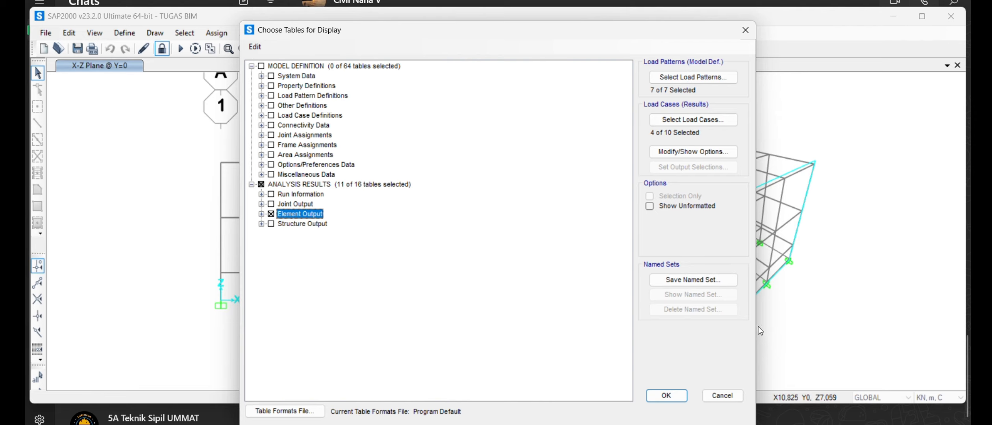
pyautogui.click(666, 395)
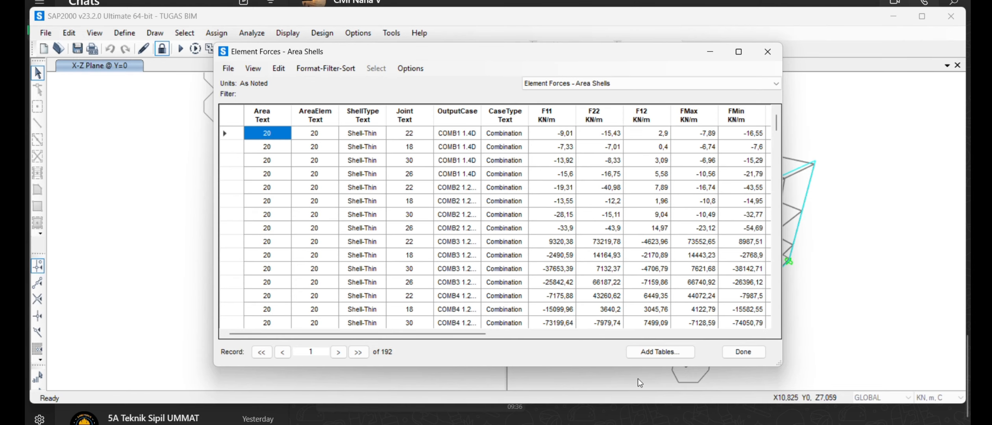
pyautogui.scroll(-4, 317, 196)
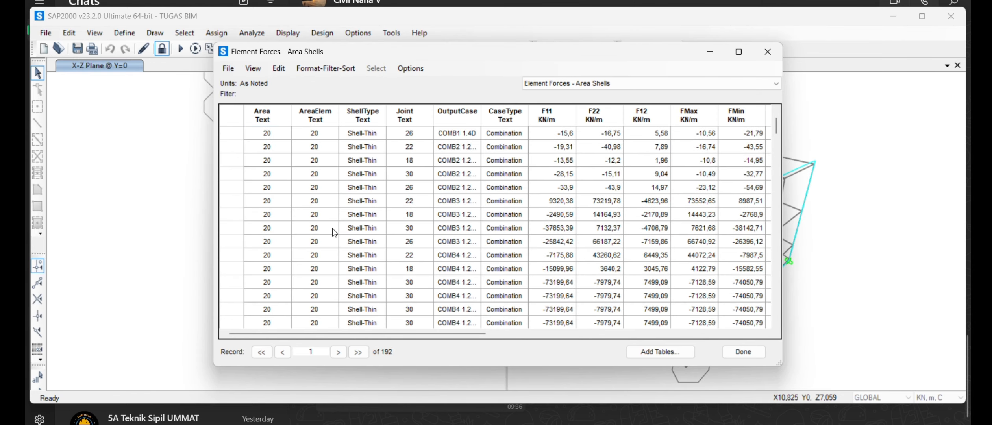
pyautogui.scroll(4, 370, 254)
pyautogui.scroll(-3, 323, 268)
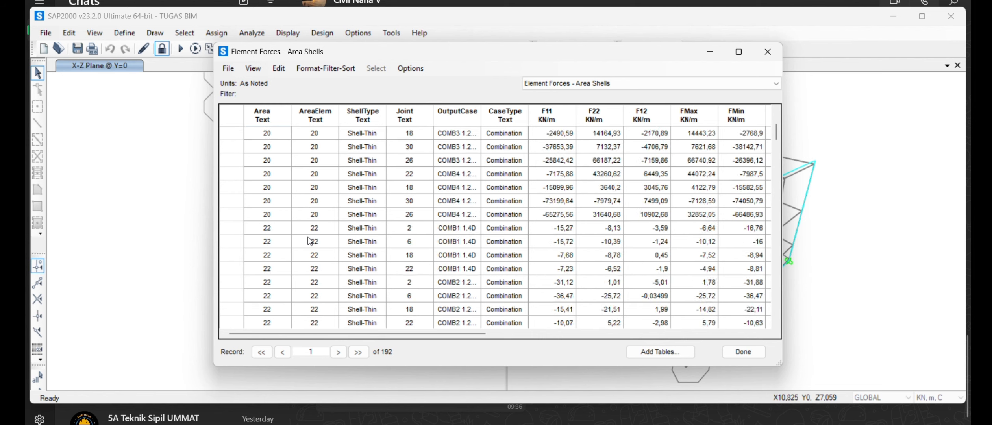
pyautogui.scroll(3, 313, 236)
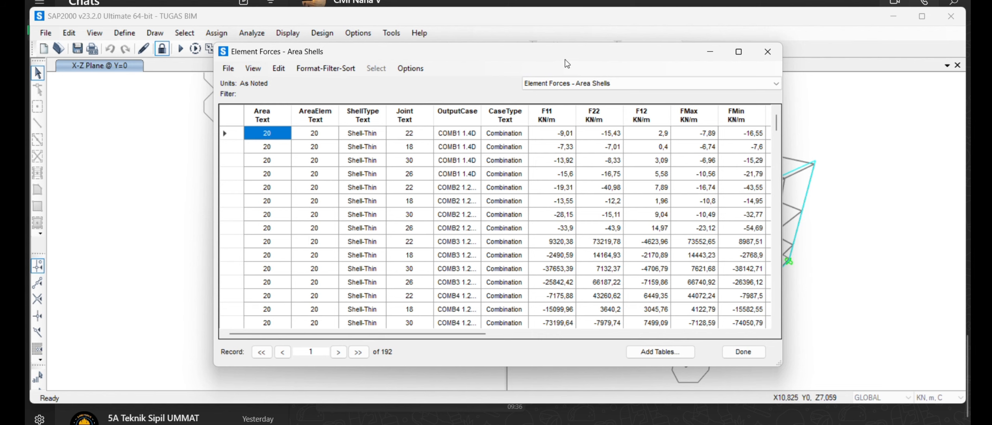
# Step: Show the Element Forces - Frames table, export it to Excel and close the result tables
pyautogui.click(613, 85)
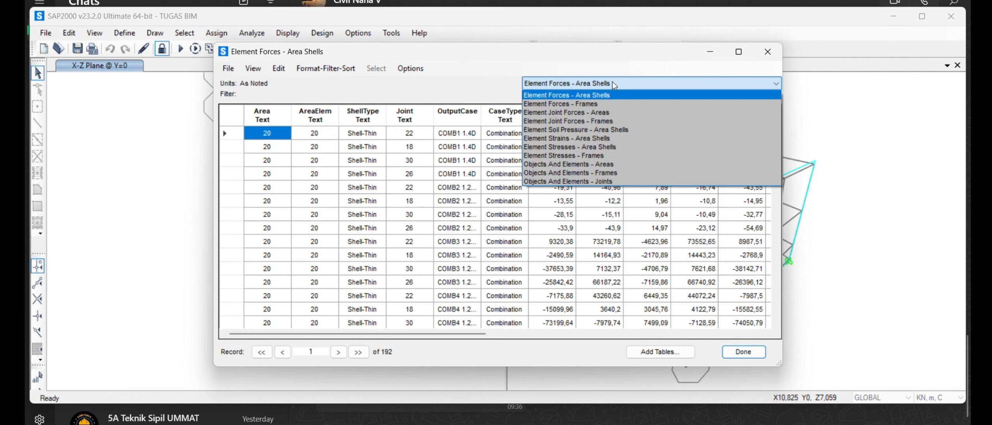
pyautogui.click(586, 103)
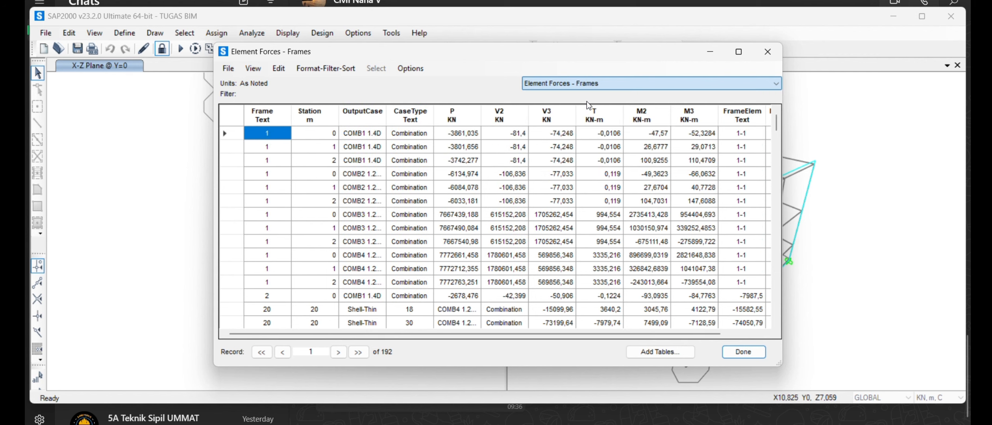
pyautogui.click(235, 69)
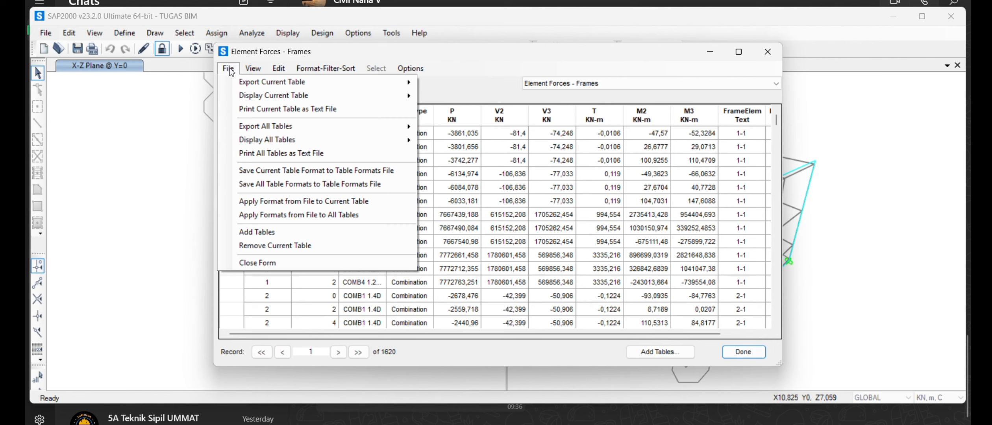
pyautogui.moveTo(260, 81)
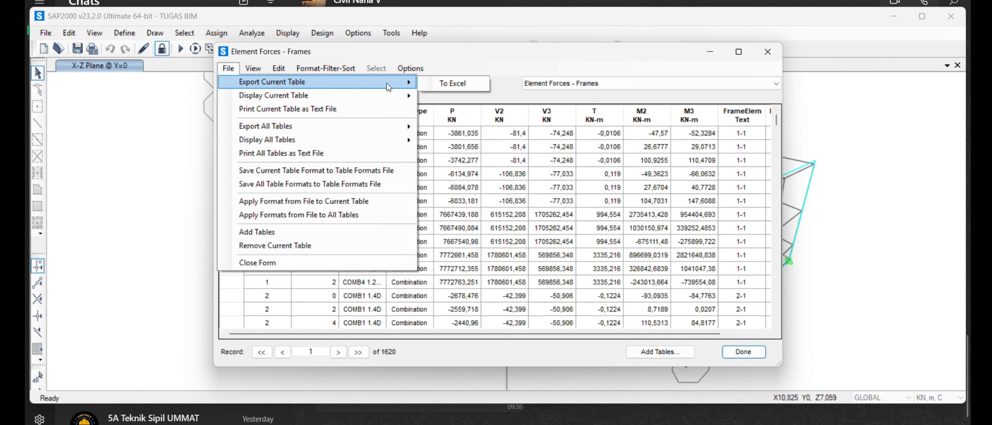
pyautogui.click(453, 85)
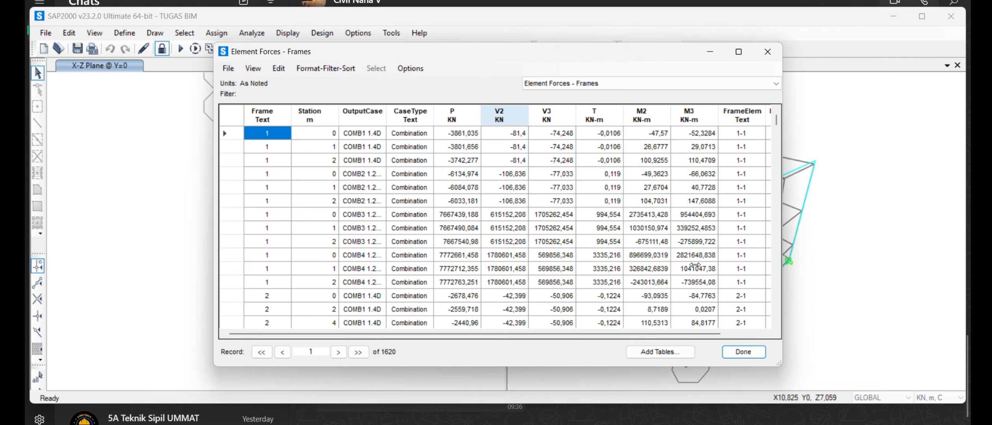
pyautogui.click(734, 357)
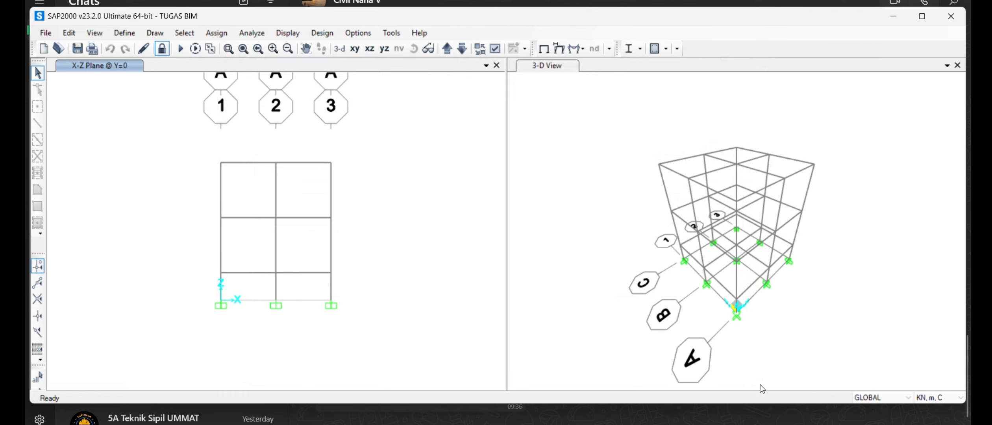
# Step: Switch to the exported Book1 workbook in Excel and maximize its window
pyautogui.moveTo(770, 424)
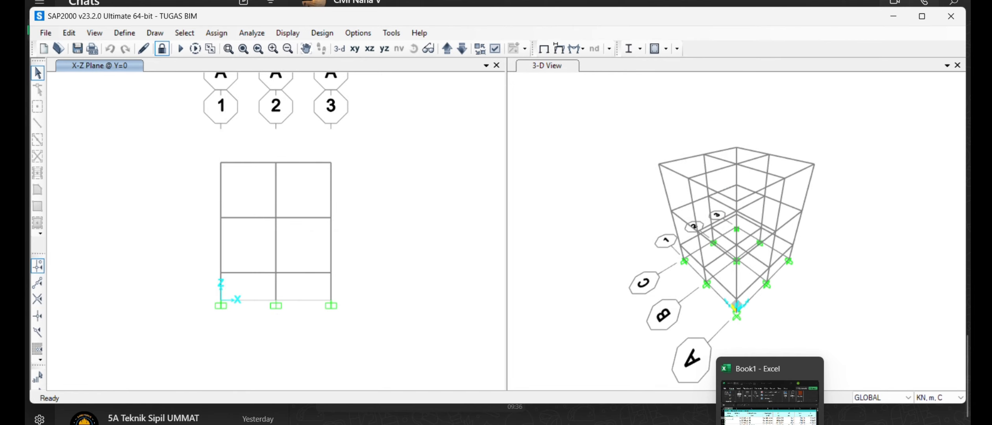
pyautogui.click(770, 399)
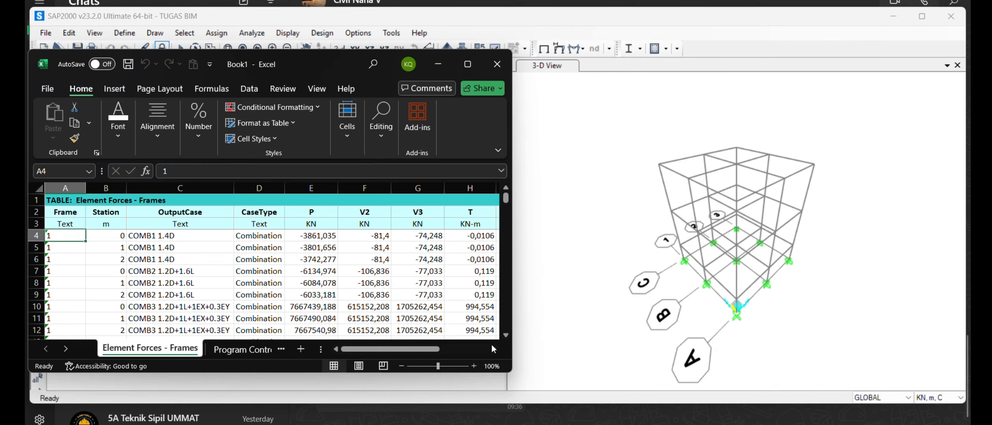
pyautogui.click(474, 65)
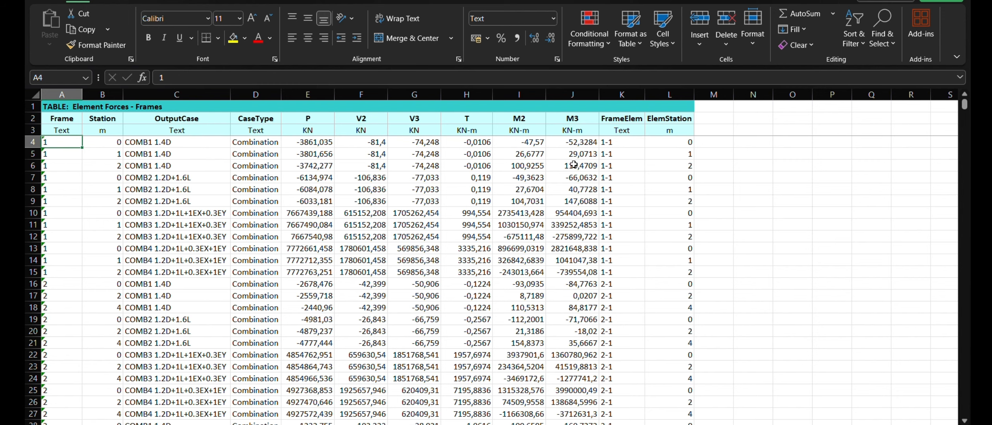
# Step: Sort the frame forces table by the M3 column from largest to smallest, expanding the selection to the adjacent data
pyautogui.click(860, 41)
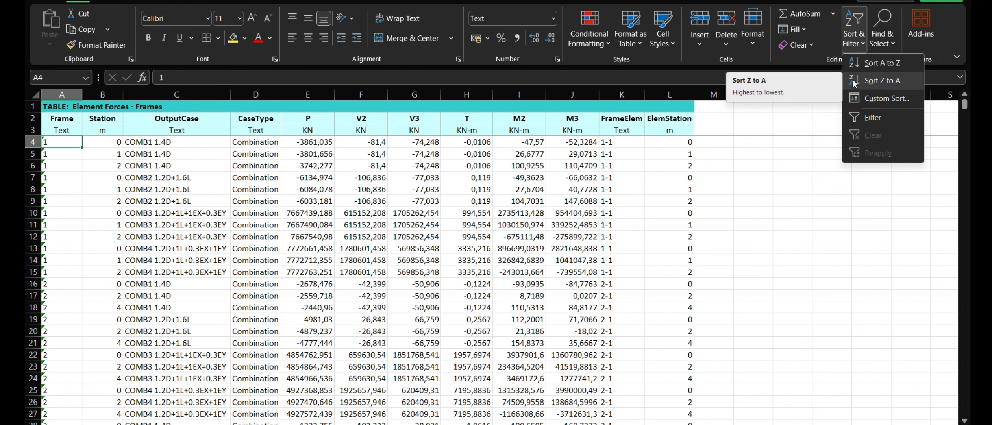
pyautogui.click(524, 94)
pyautogui.click(592, 96)
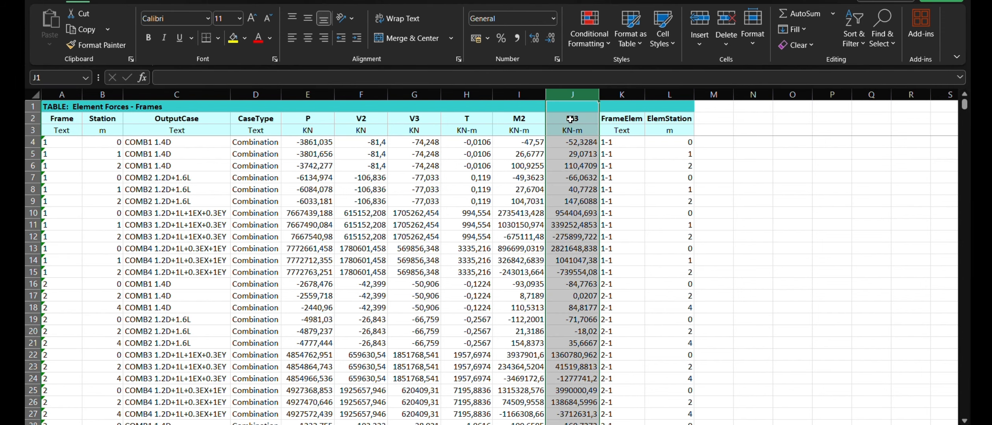
pyautogui.click(856, 41)
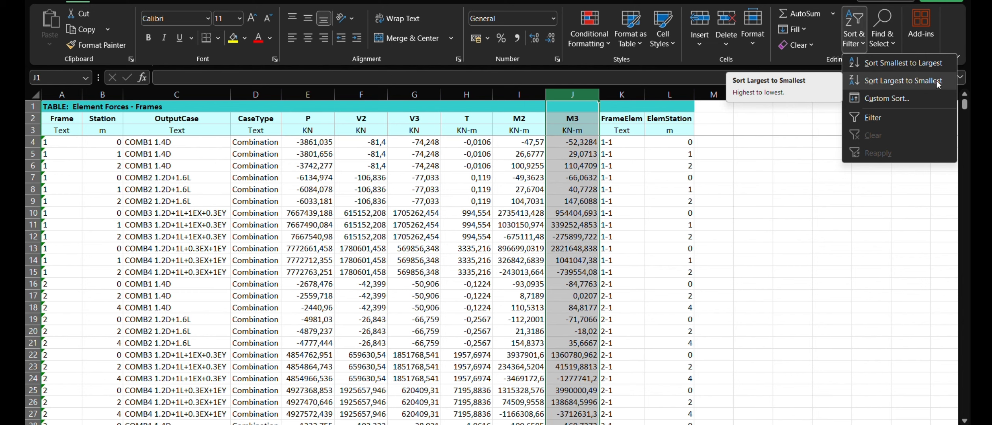
pyautogui.click(882, 83)
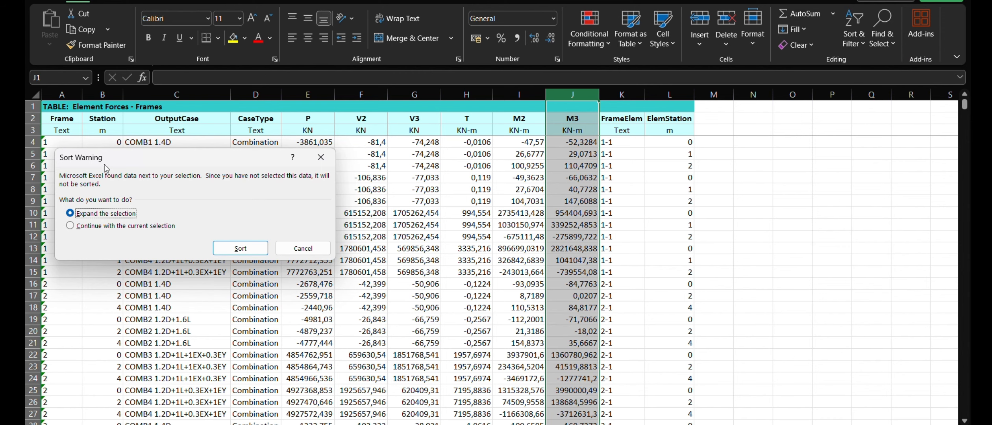
pyautogui.click(250, 249)
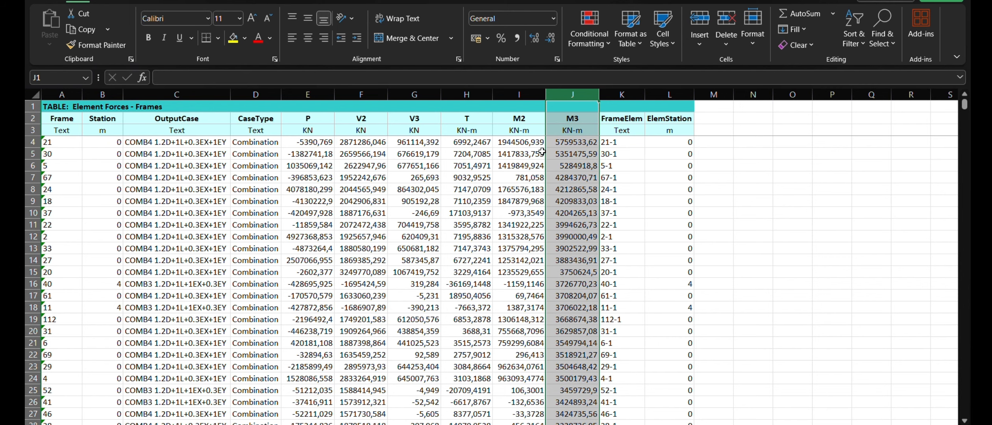
# Step: Switch back to the TUGAS BIM model in SAP2000 and turn on frame labels in the X-Z view
pyautogui.moveTo(743, 424)
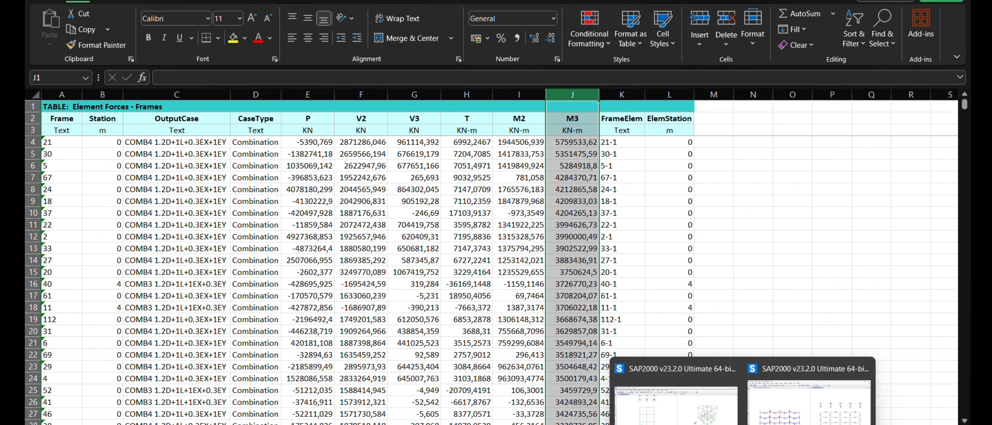
pyautogui.click(676, 406)
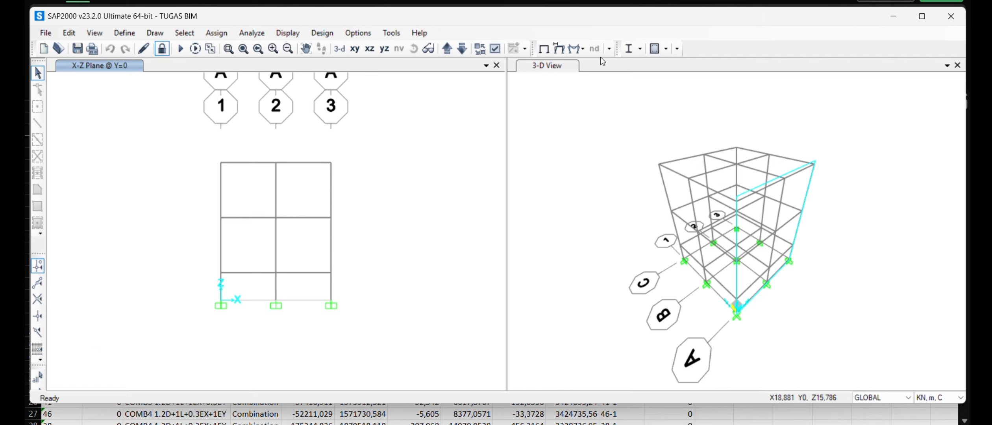
pyautogui.click(494, 48)
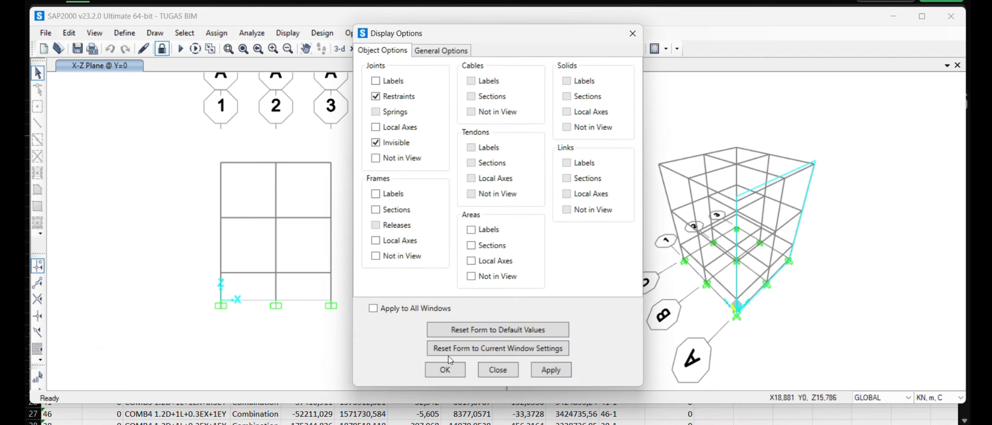
pyautogui.click(376, 194)
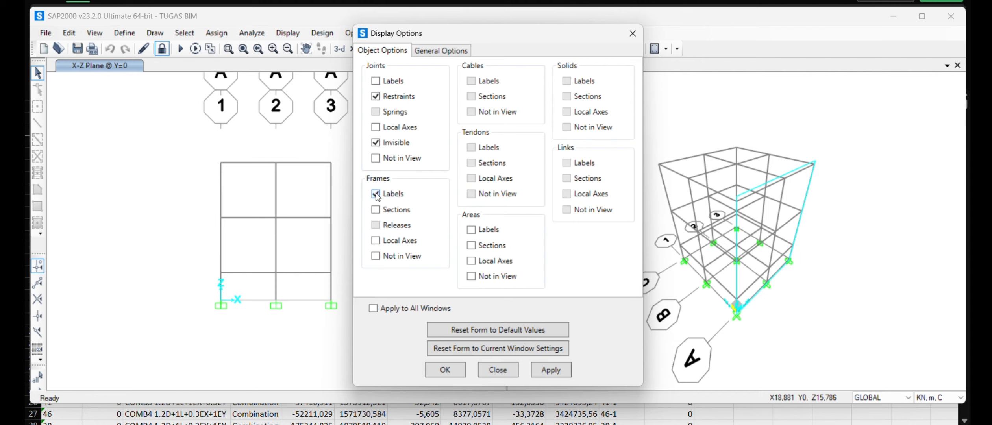
pyautogui.click(444, 371)
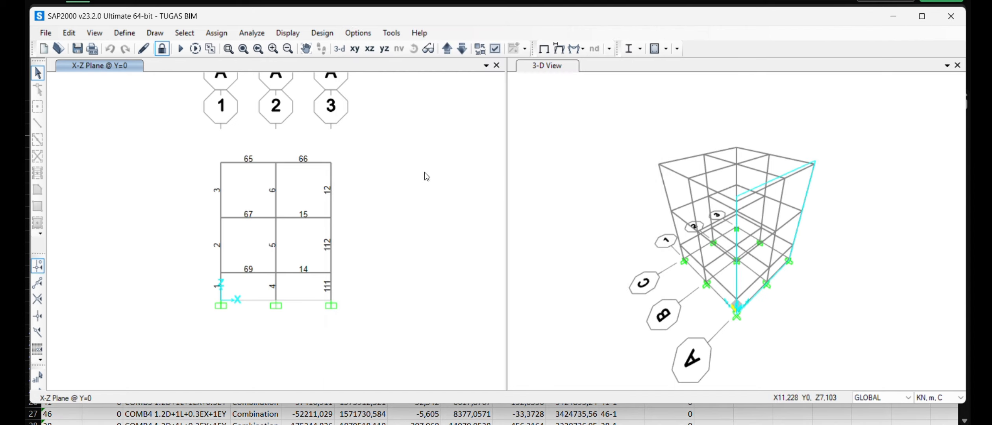
# Step: Move the elevation to the X-Z plane at Y=4 and select frame 21
pyautogui.click(640, 127)
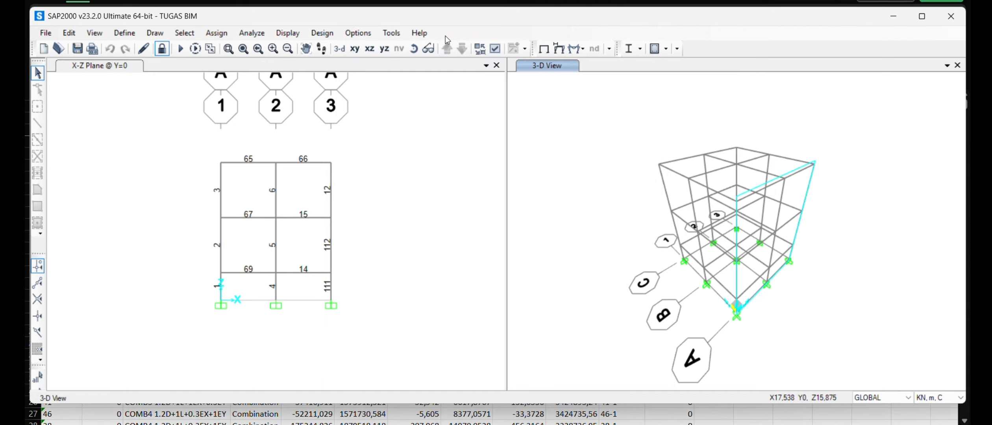
pyautogui.click(384, 197)
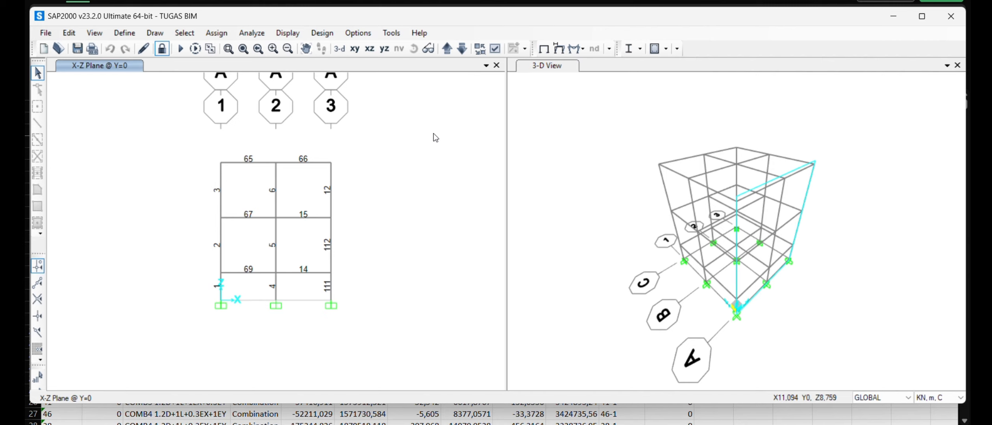
pyautogui.click(449, 56)
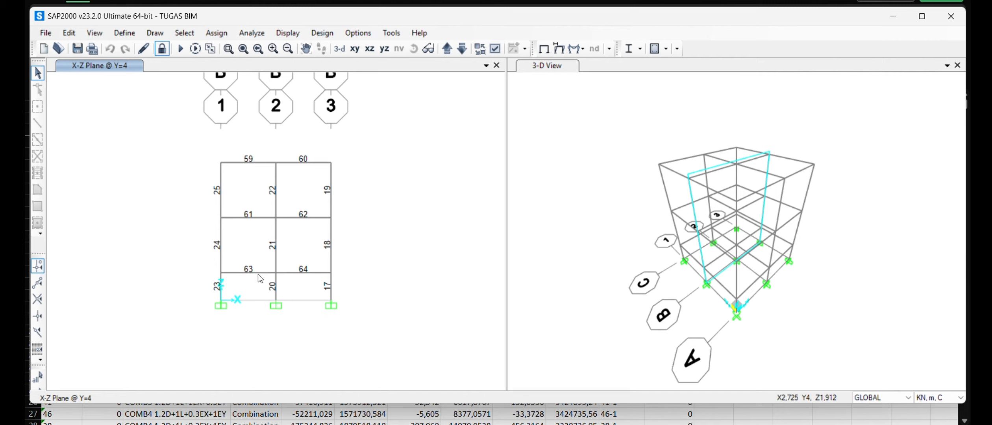
pyautogui.click(276, 240)
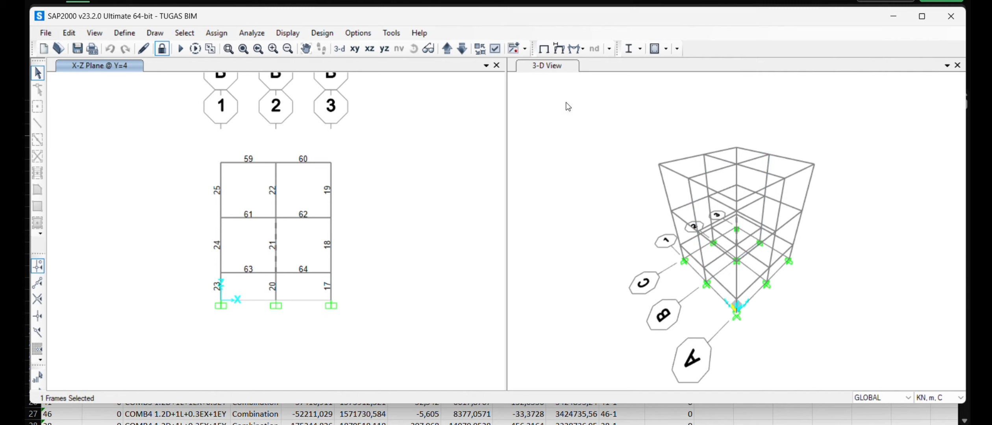
# Step: Display the Moment 3-3 diagram with values for COMB4 1.2D+1L+0.3EX+1EY on the elevation and open frame 21's detailed diagrams
pyautogui.click(580, 49)
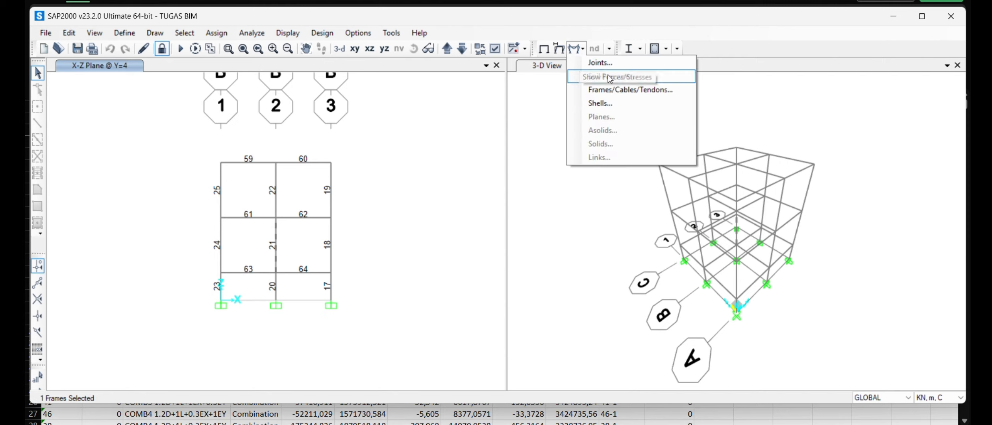
pyautogui.click(626, 90)
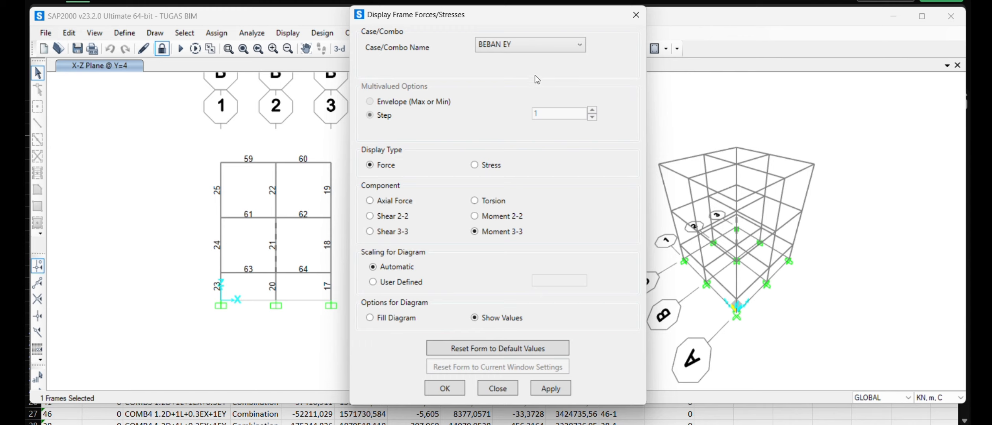
pyautogui.click(532, 48)
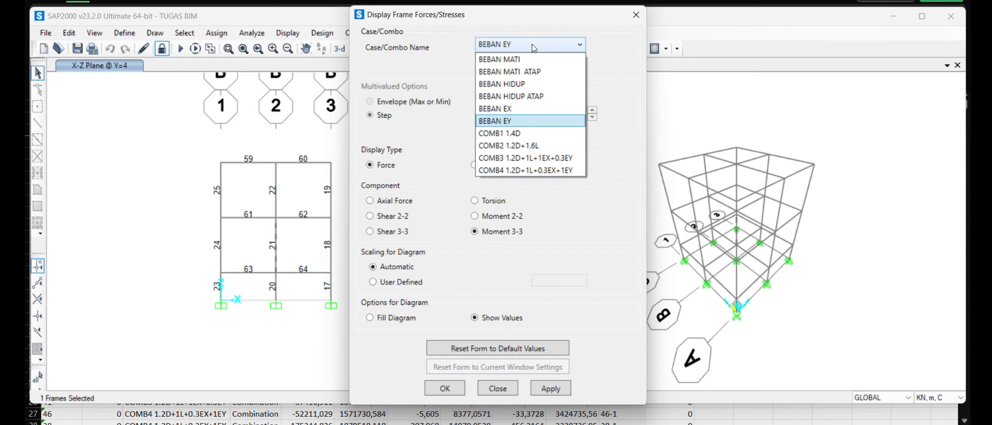
pyautogui.click(543, 171)
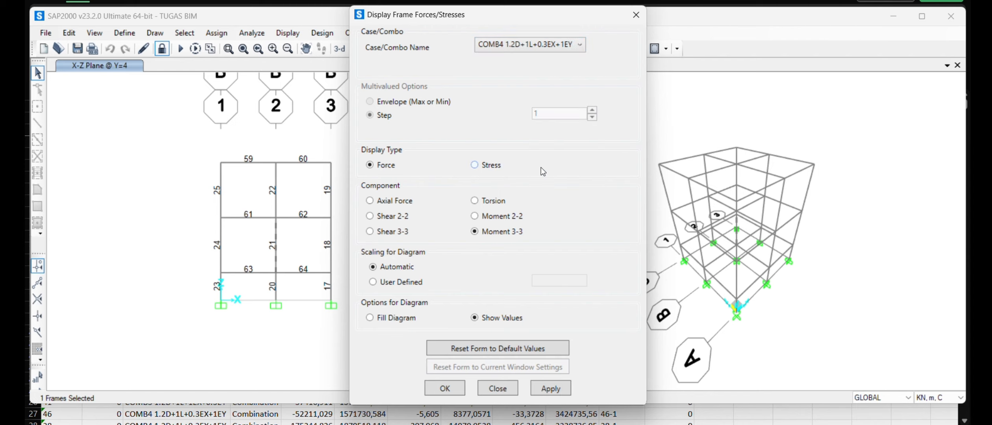
pyautogui.click(435, 390)
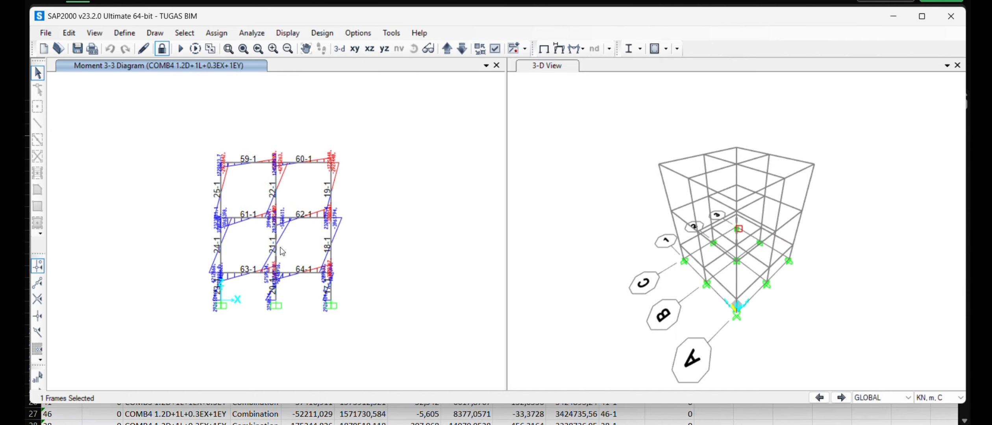
pyautogui.moveTo(277, 239)
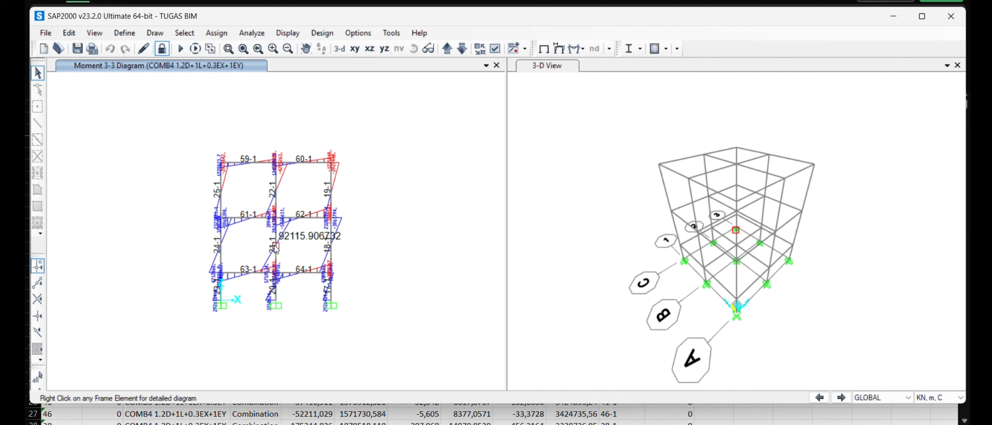
pyautogui.rightClick(275, 246)
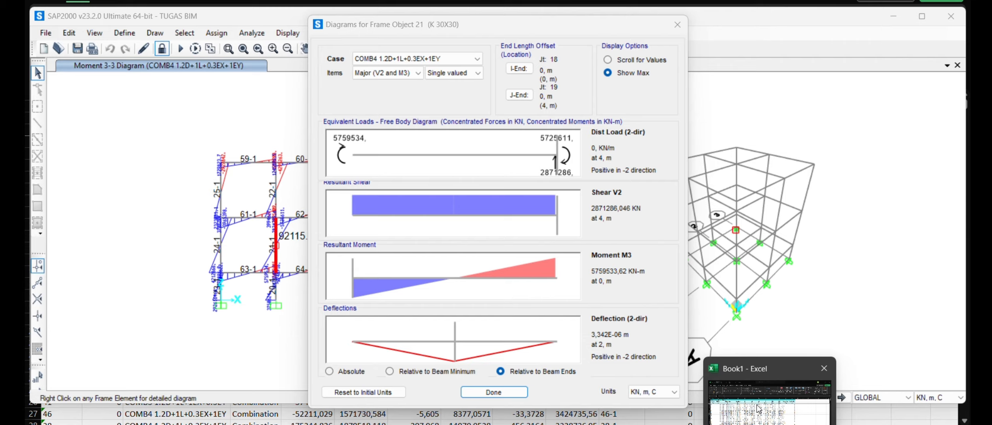
# Step: Switch to the Book1 workbook in Excel and fill frame 21's row, A4 to L4, with yellow
pyautogui.click(705, 407)
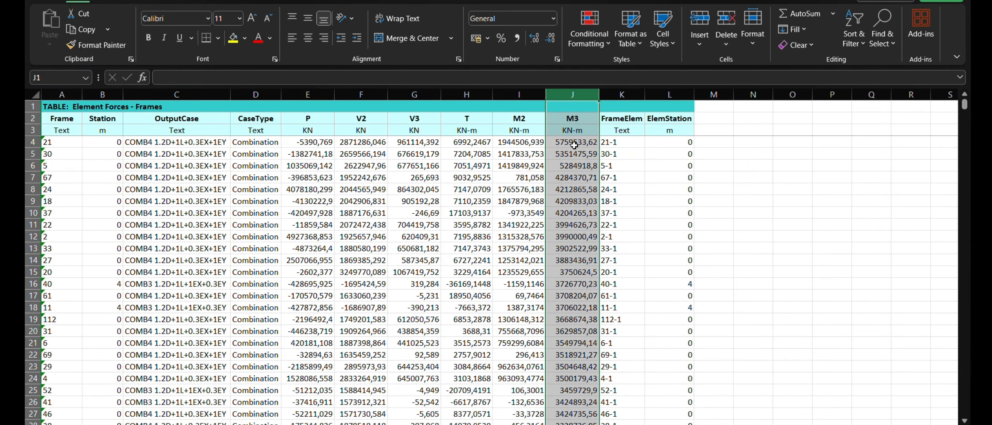
pyautogui.moveTo(56, 143); pyautogui.dragTo(680, 143)
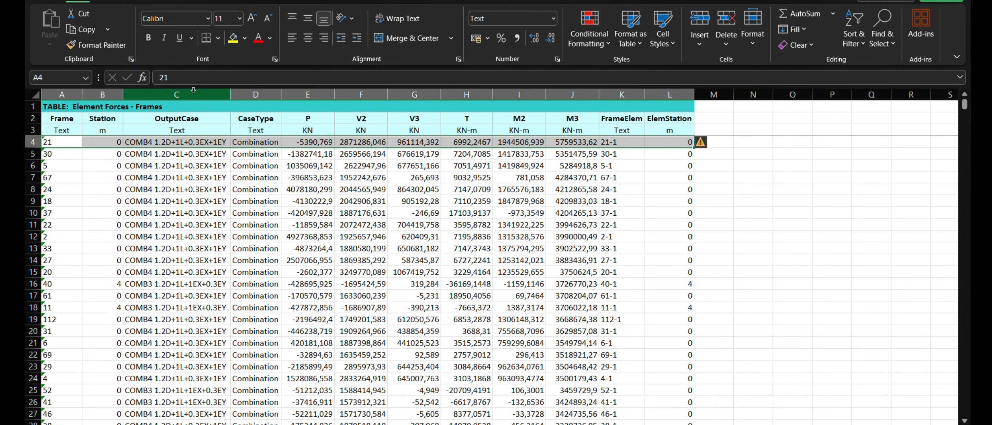
pyautogui.click(233, 38)
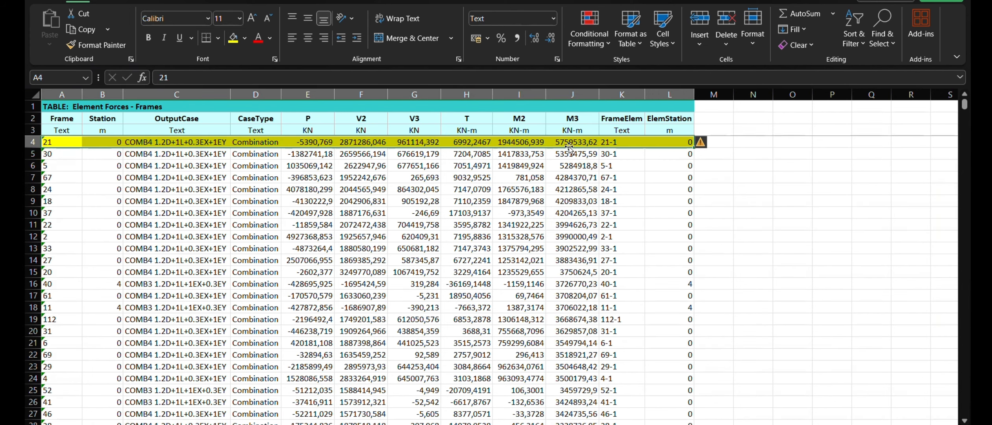
pyautogui.click(512, 330)
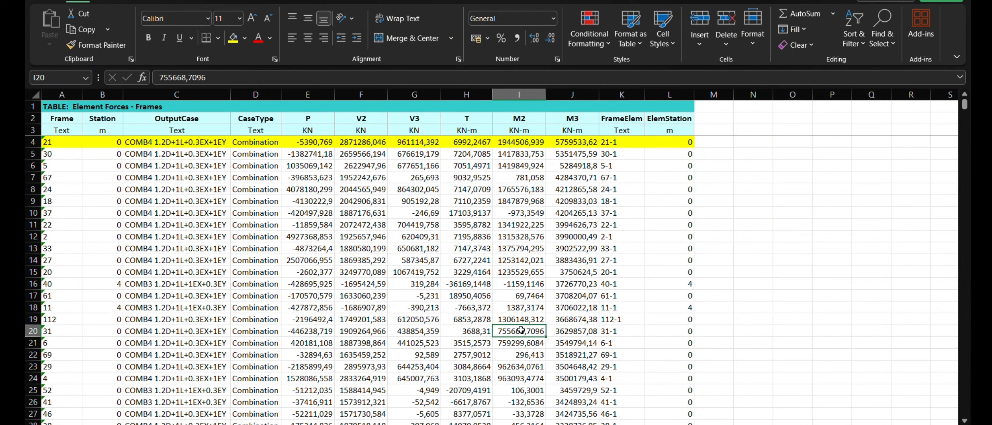
# Step: Switch back to the TUGAS BIM model in SAP2000 and close the detailed diagrams of frame 21
pyautogui.moveTo(770, 424)
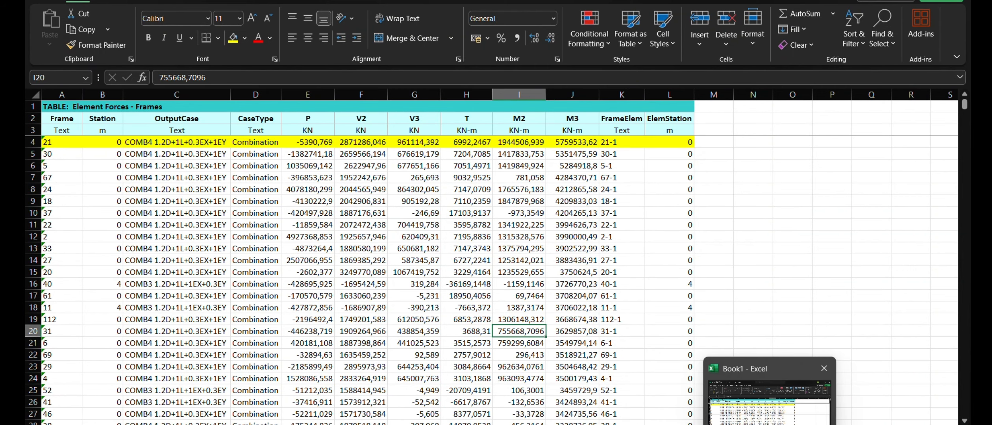
pyautogui.click(674, 418)
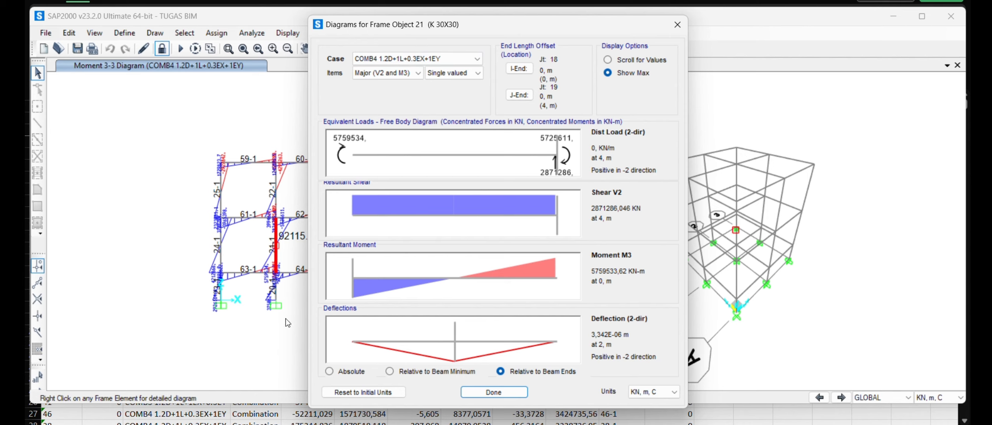
pyautogui.click(677, 25)
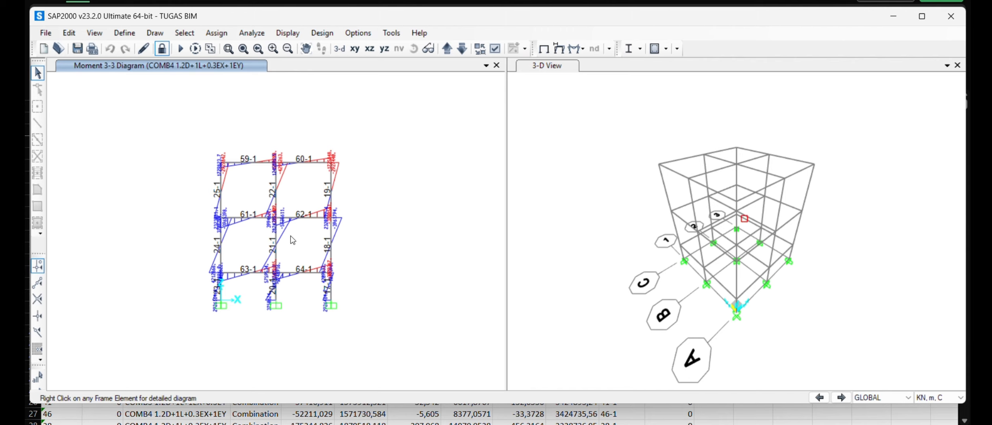
# Step: Show the Moment 3-3 diagram in the X-Y plan view and move to the Z=2 level to inspect its beams
pyautogui.moveTo(278, 214)
pyautogui.click(356, 51)
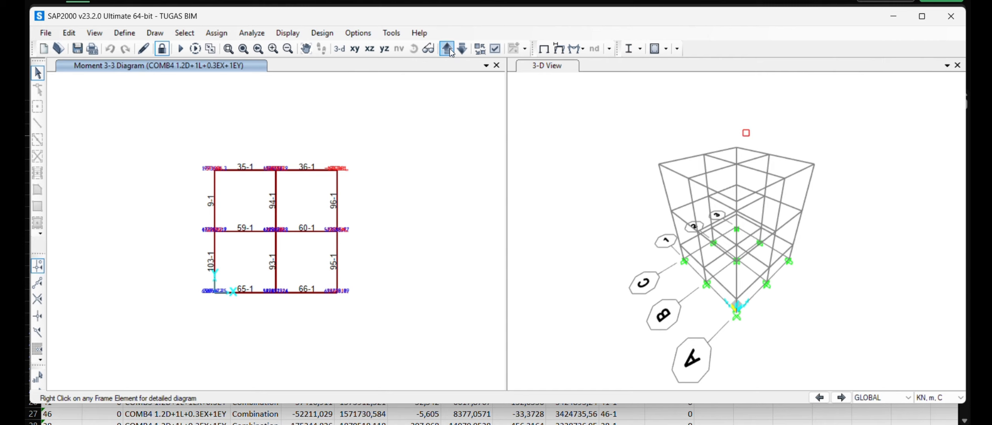
pyautogui.click(451, 51)
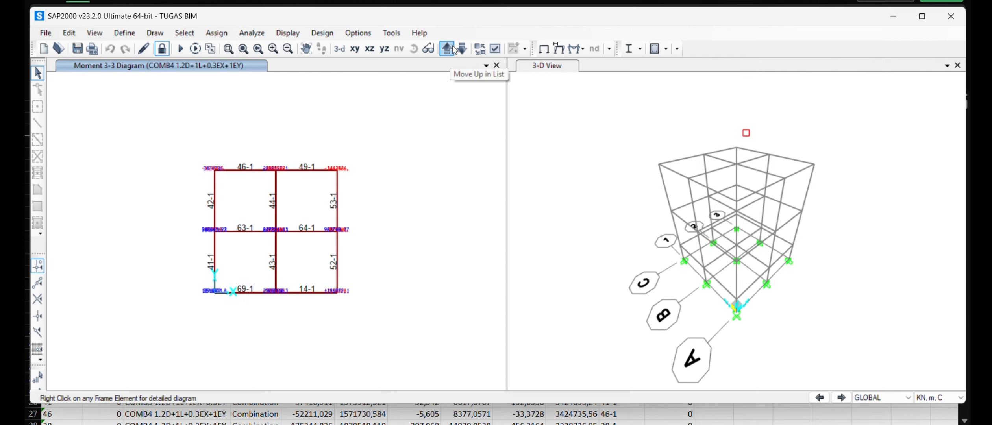
pyautogui.click(455, 50)
pyautogui.click(462, 47)
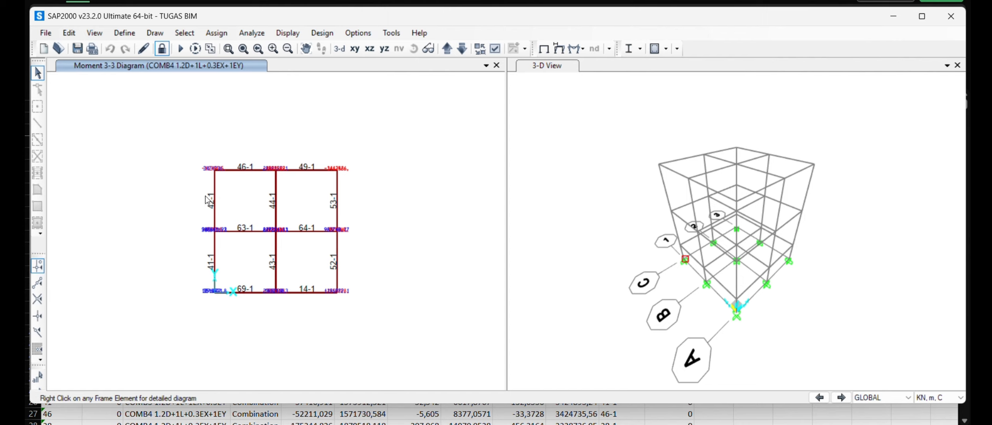
pyautogui.moveTo(337, 198)
# Step: Switch to the Book1 workbook in Excel and fill the row of beam 69, A22 to L22, with yellow
pyautogui.moveTo(770, 424)
pyautogui.click(769, 394)
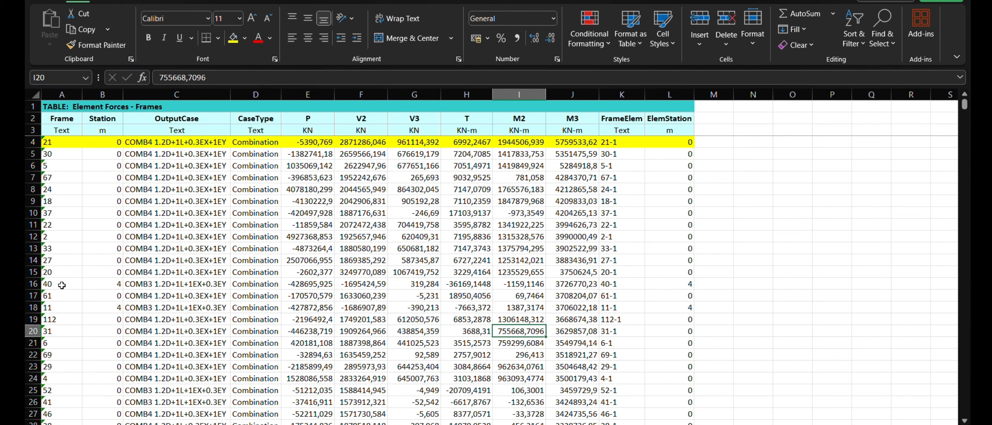
pyautogui.click(57, 356)
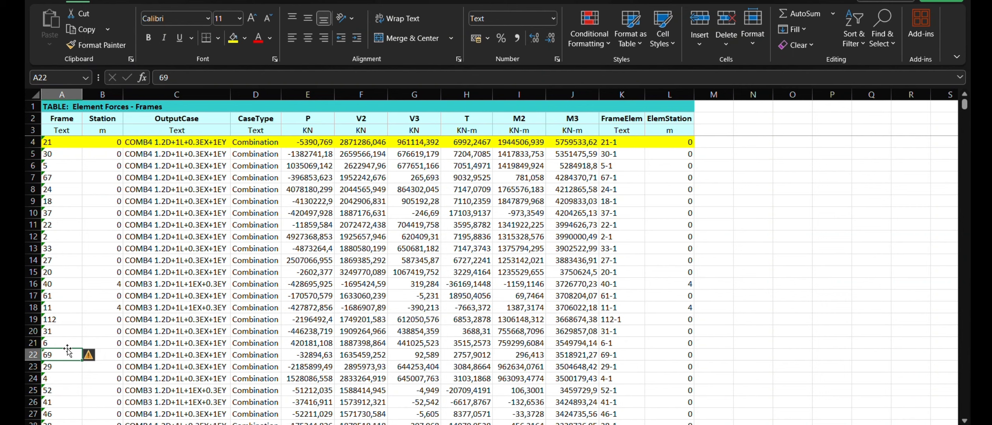
pyautogui.moveTo(67, 350); pyautogui.dragTo(693, 357)
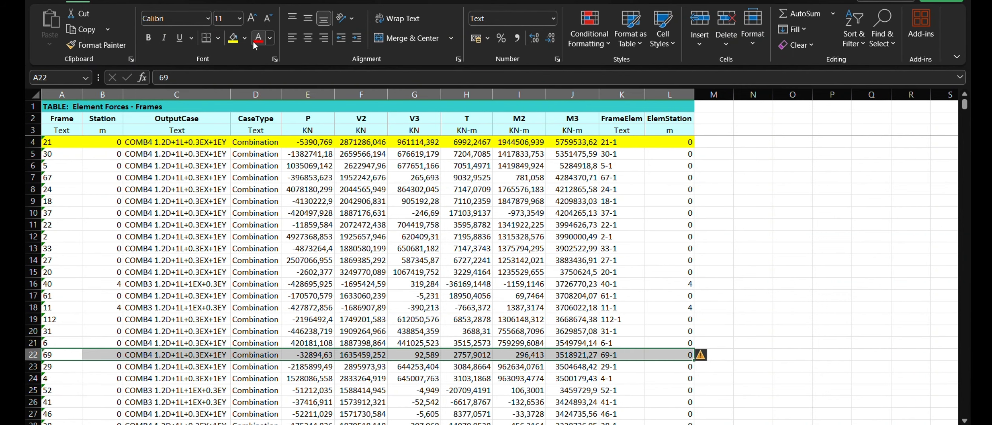
pyautogui.click(233, 38)
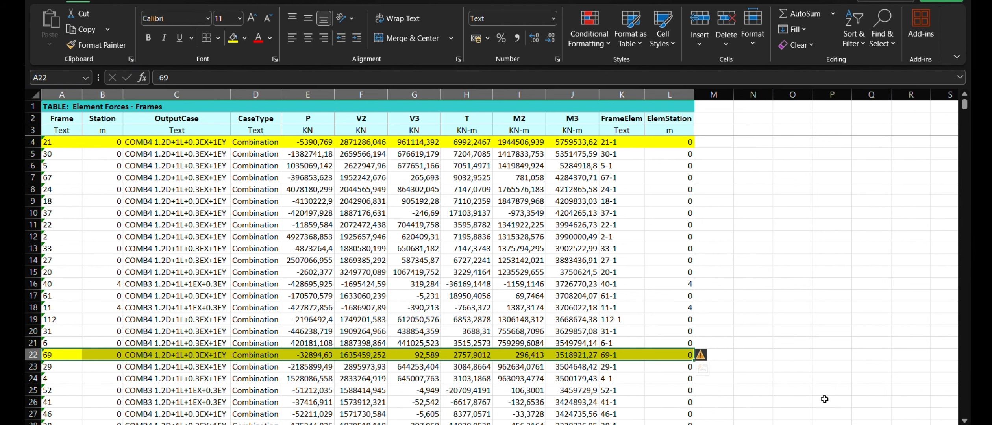
# Step: Switch back to SAP2000 and open the detailed force diagrams of frame 69 on the plan
pyautogui.moveTo(743, 424)
pyautogui.click(690, 424)
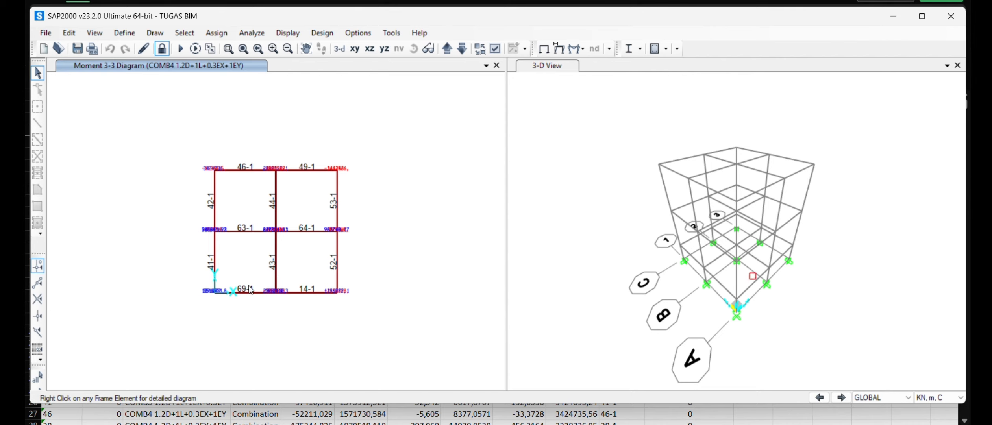
pyautogui.rightClick(242, 291)
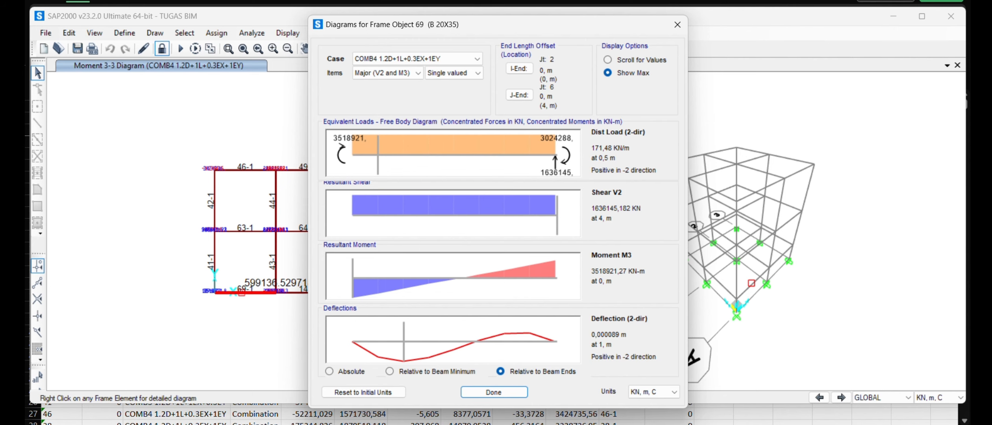
# Step: Compare frame 69's maximum M3 moment with its highlighted row in Excel, and close its diagrams in SAP2000
pyautogui.moveTo(770, 424)
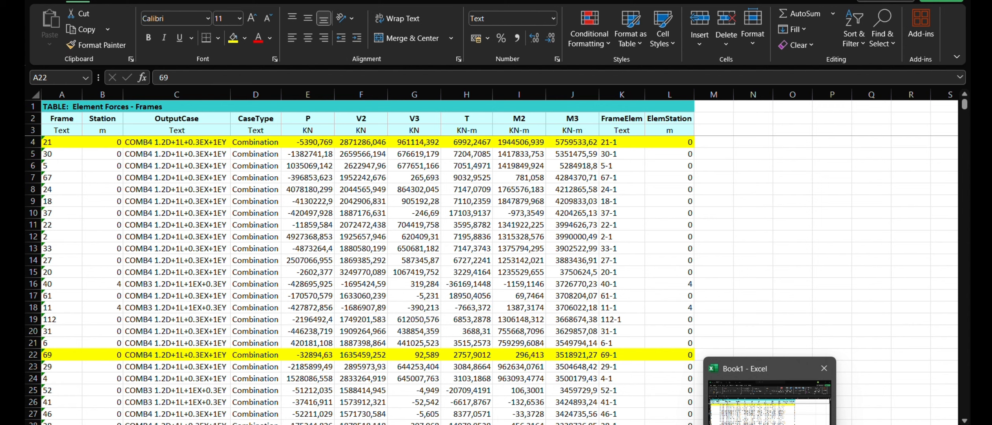
pyautogui.click(770, 406)
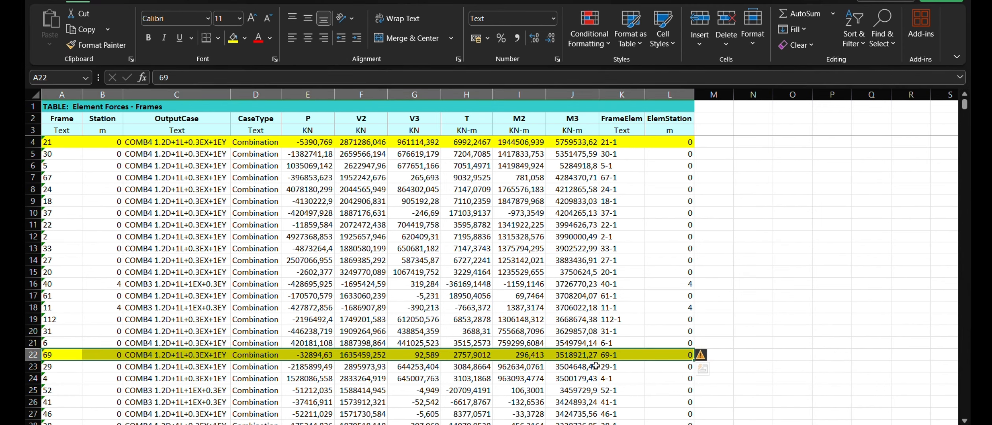
pyautogui.moveTo(743, 424)
pyautogui.click(669, 400)
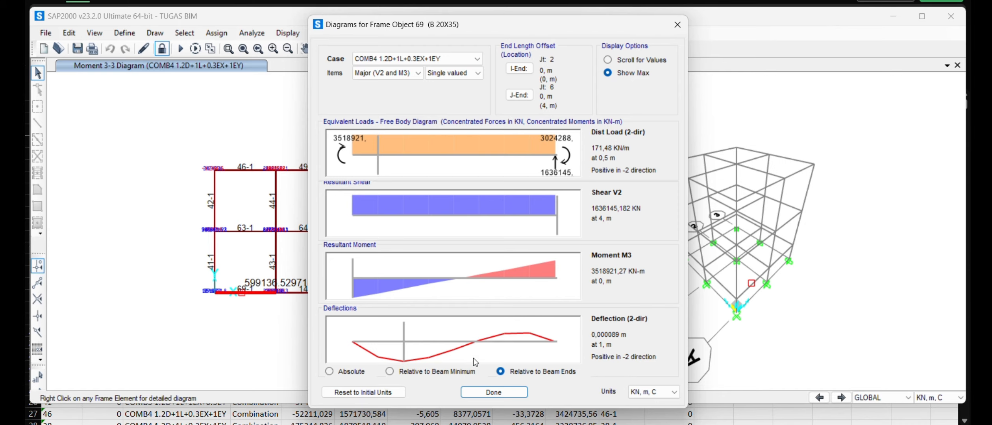
pyautogui.click(501, 391)
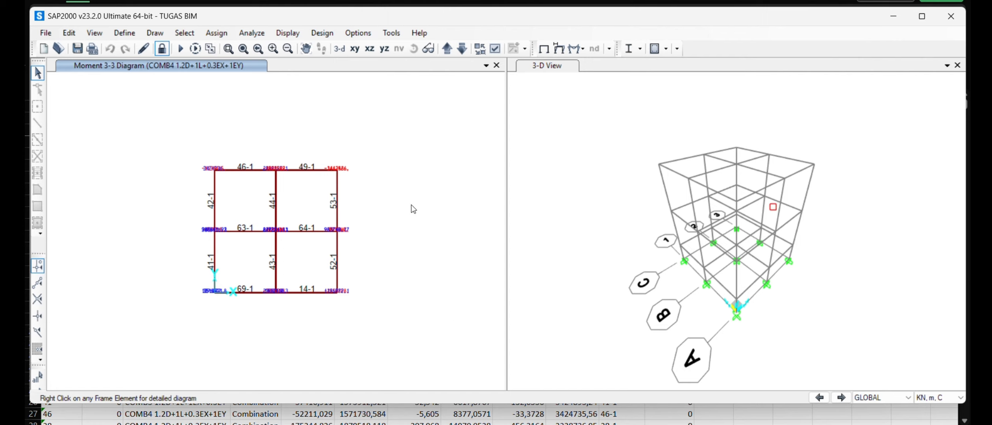
# Step: Restore the undeformed shape in the X-Z elevation at Y=4 and turn off the frame labels
pyautogui.click(544, 48)
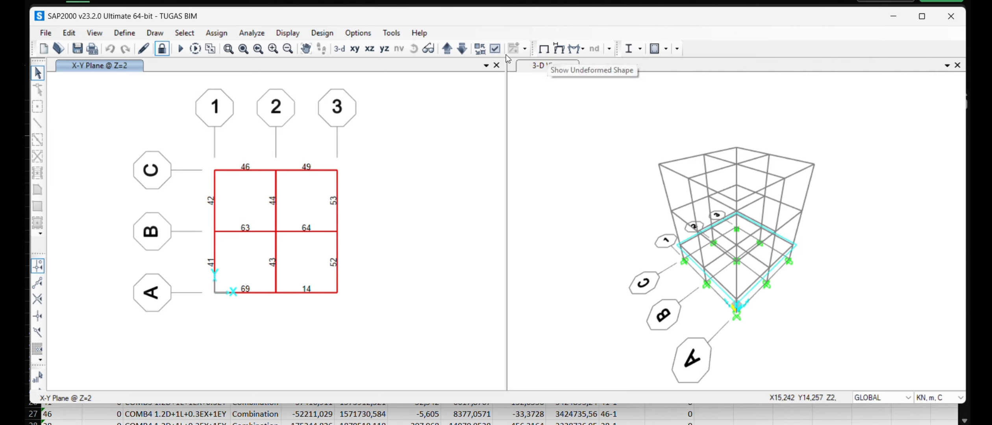
pyautogui.click(369, 48)
pyautogui.click(495, 49)
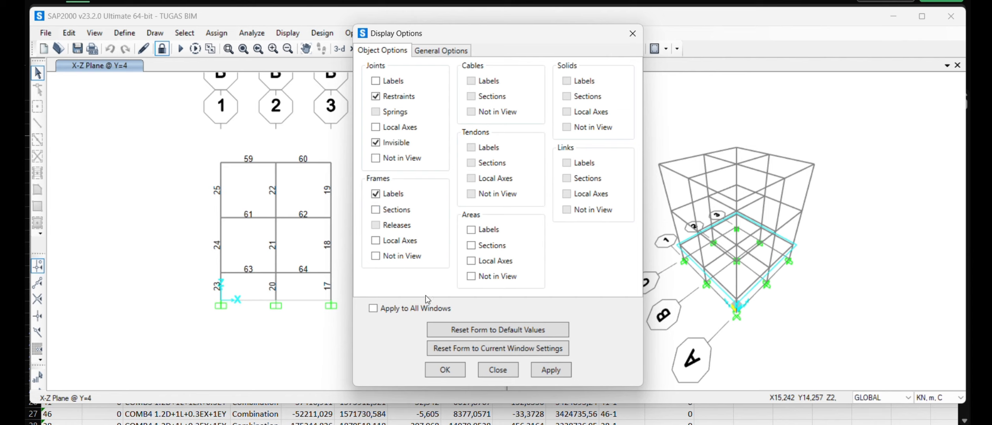
pyautogui.click(445, 370)
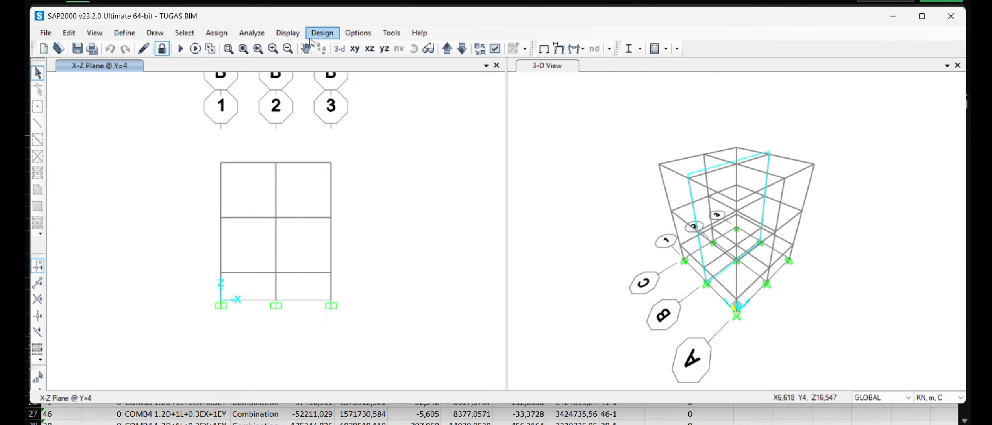
# Step: Display the joint forces of load pattern BEBAN EX with their loading values and switch that view to 3-D
pyautogui.click(298, 32)
pyautogui.moveTo(347, 95)
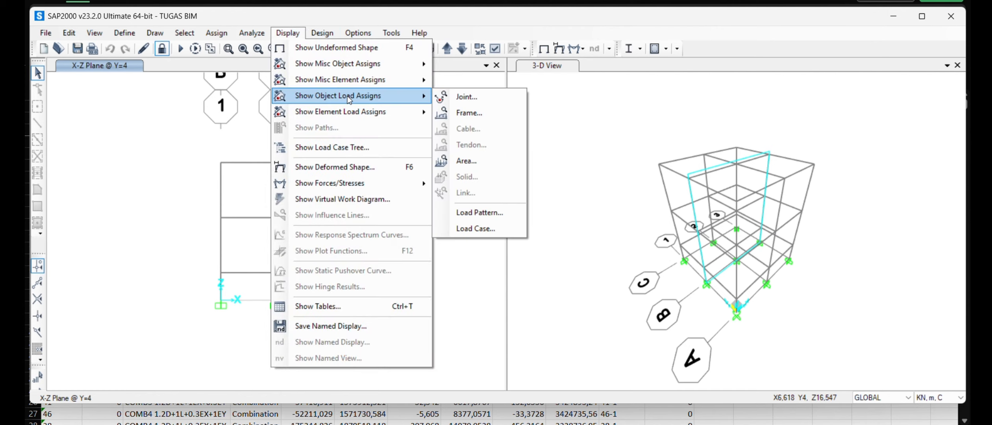
pyautogui.click(484, 97)
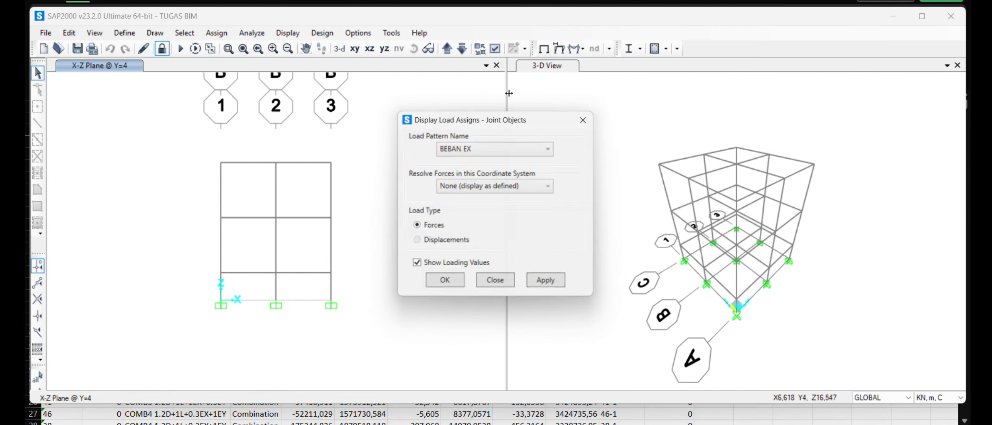
pyautogui.click(521, 152)
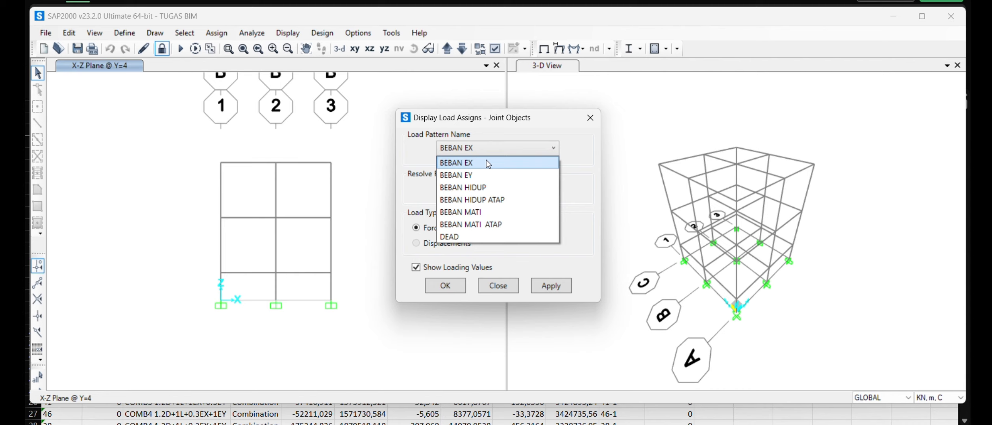
pyautogui.click(486, 163)
pyautogui.click(445, 285)
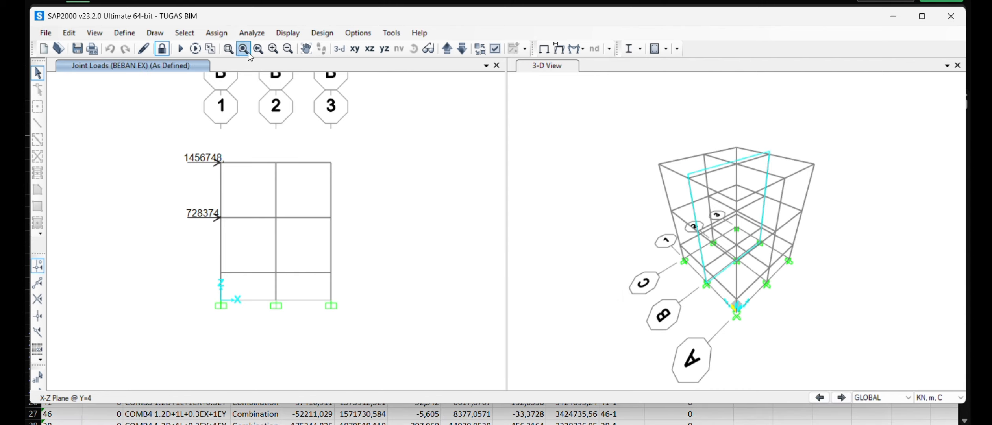
pyautogui.click(344, 50)
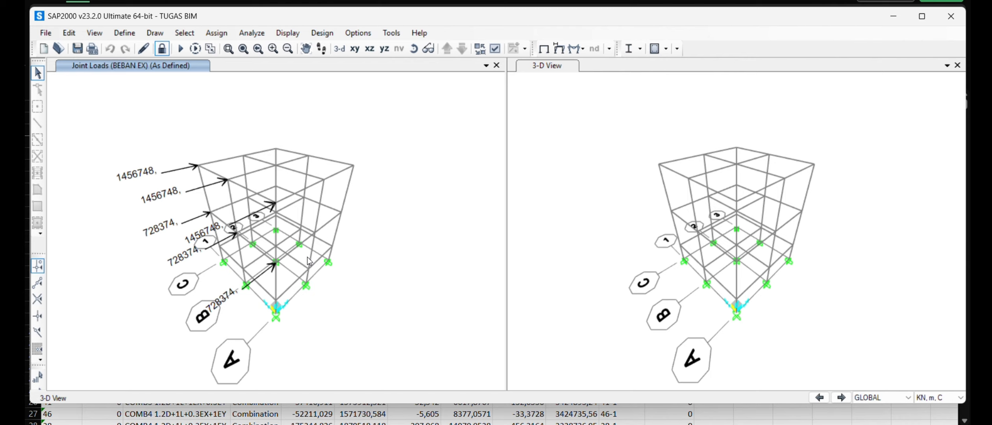
# Step: Print the joint loads view of BEBAN EX to a PDF named BEBAN EX GEMPA and close the print preview
pyautogui.hotkey('ctrl', 'p')
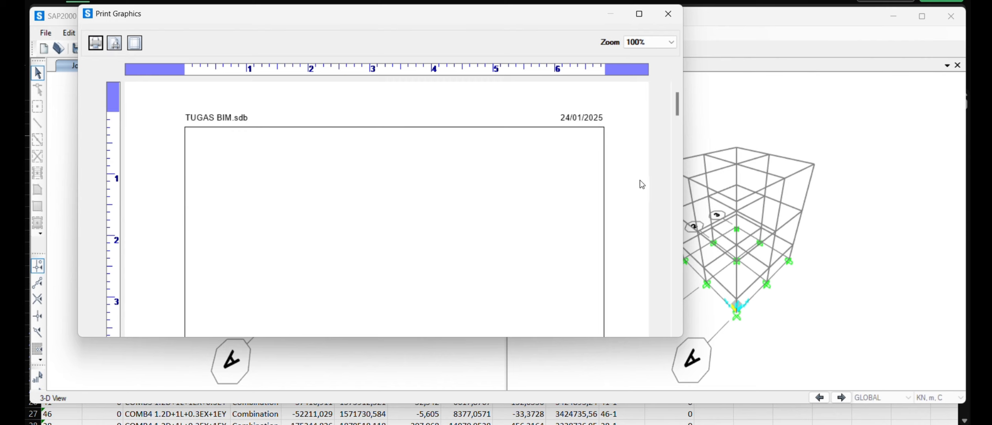
pyautogui.moveTo(681, 117); pyautogui.dragTo(685, 233)
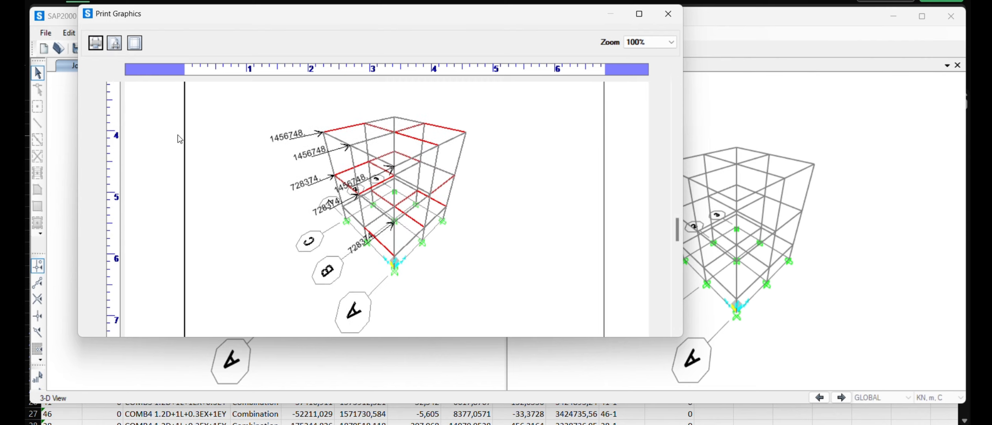
pyautogui.click(96, 44)
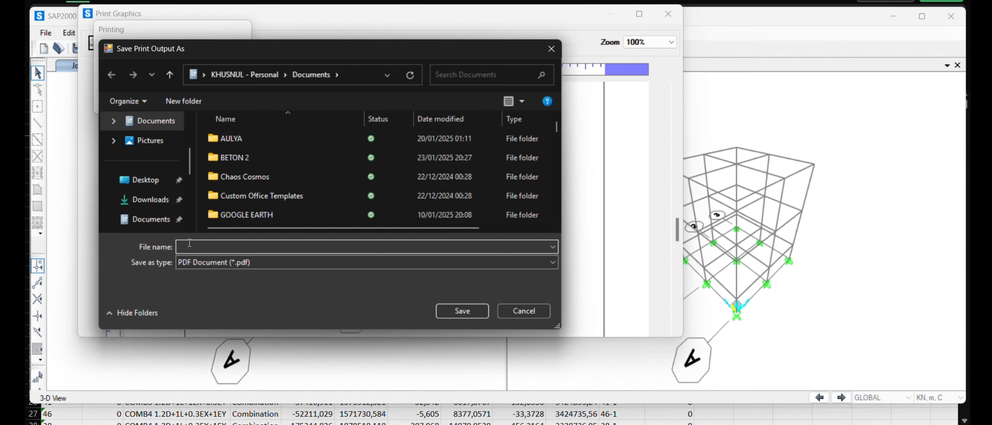
pyautogui.write('BE')
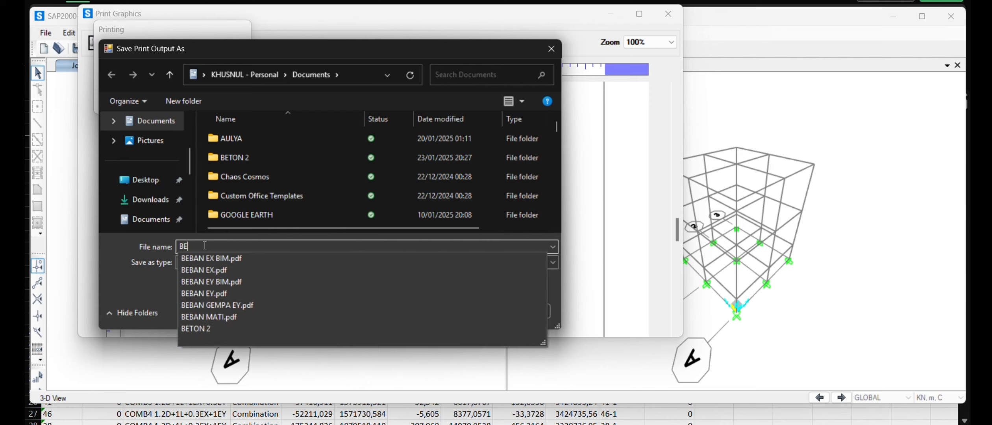
pyautogui.write('BAN E')
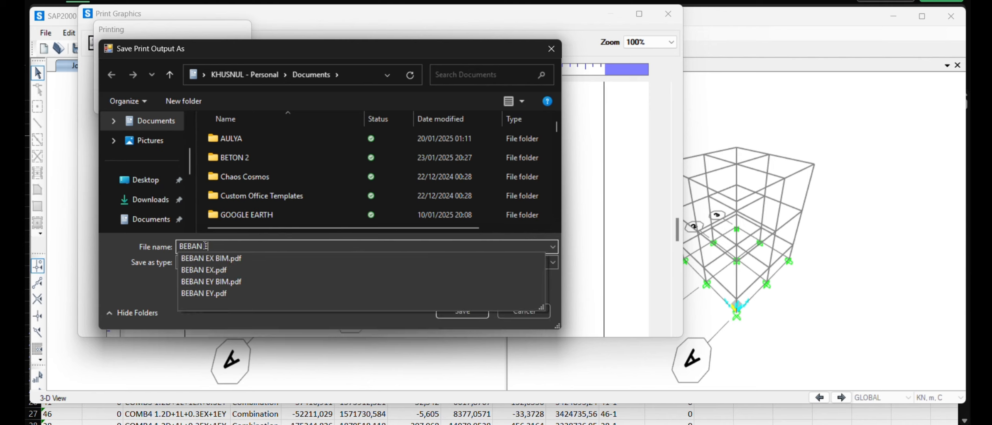
pyautogui.write('X GEMPA')
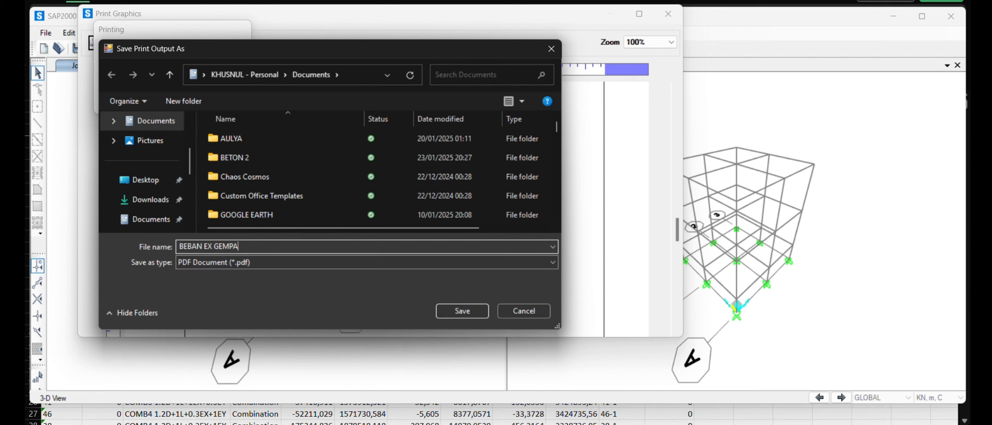
pyautogui.click(463, 311)
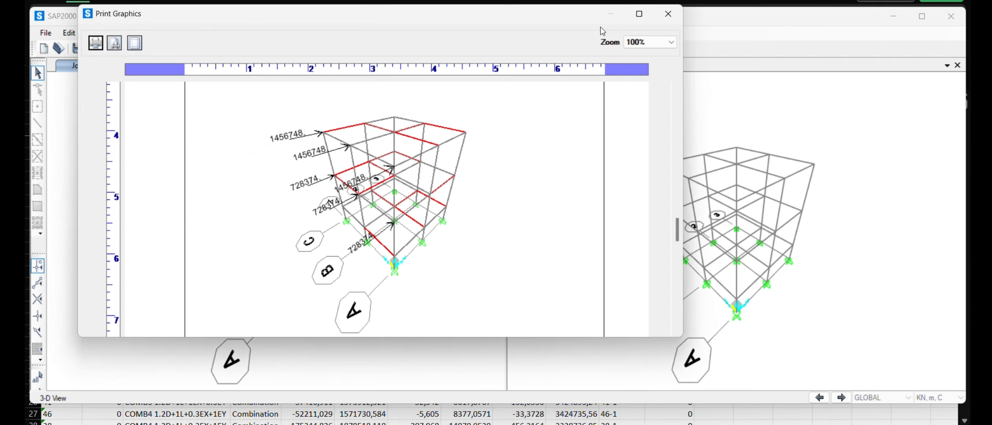
pyautogui.click(672, 17)
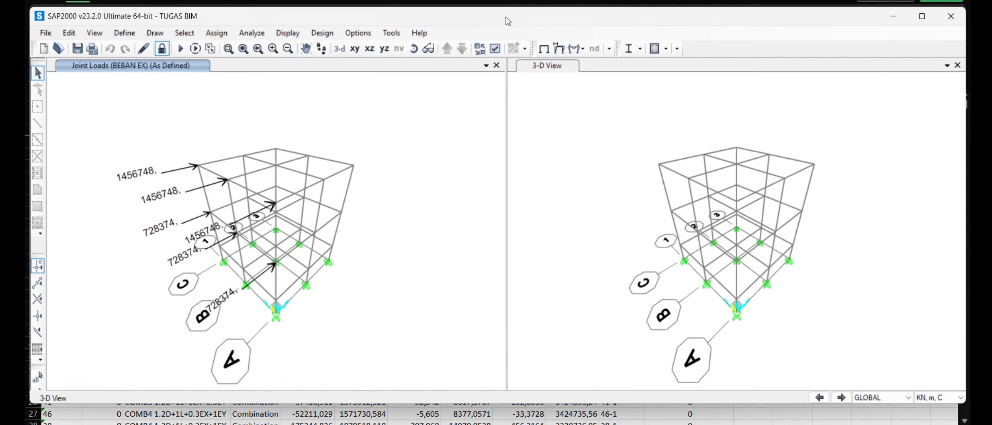
# Step: Display the frame span loading forces of load pattern BEBAN MATI with their values in the 3-D view
pyautogui.click(297, 34)
pyautogui.press('Right')
pyautogui.click(294, 36)
pyautogui.click(286, 34)
pyautogui.moveTo(355, 96)
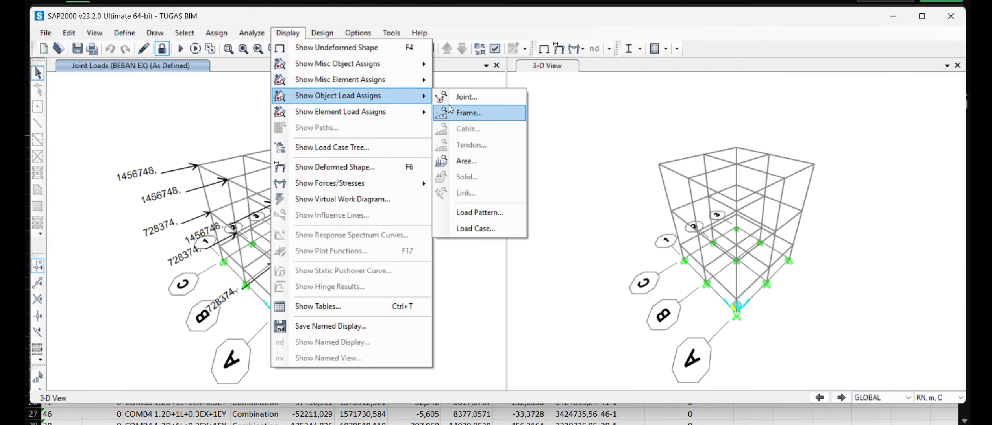
pyautogui.click(453, 108)
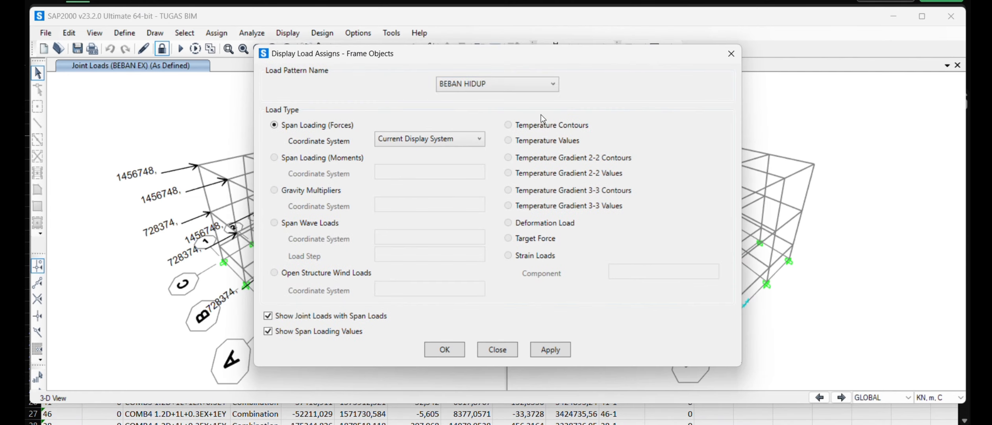
pyautogui.click(520, 84)
pyautogui.click(500, 148)
pyautogui.click(448, 352)
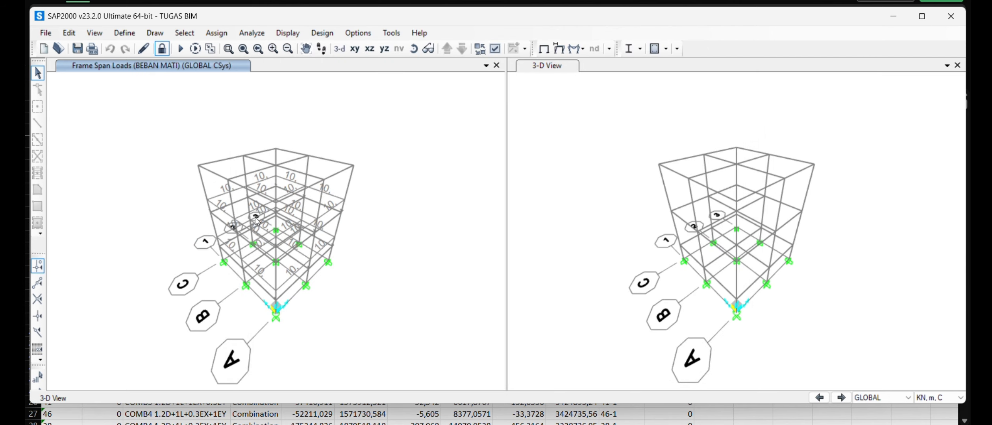
# Step: Print the frame span loads view of BEBAN MATI to a PDF named BEBAN MATI BIM and close the print preview
pyautogui.hotkey('ctrl', 'p')
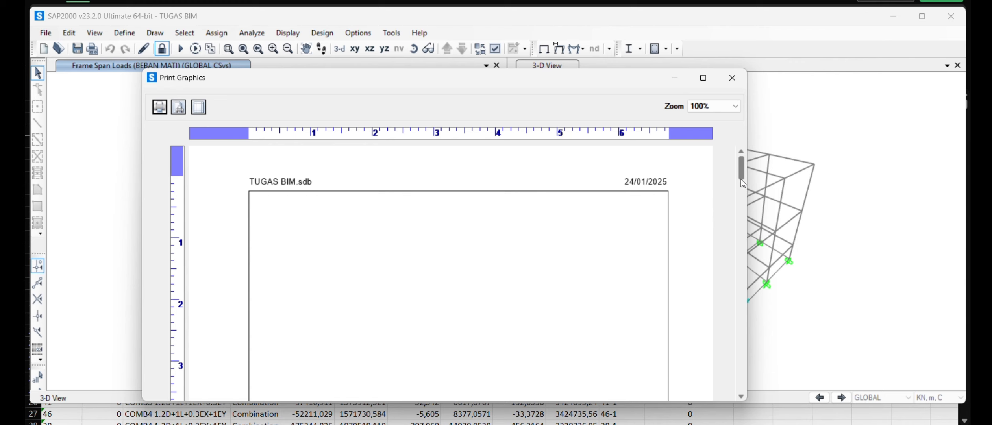
pyautogui.moveTo(742, 174)
pyautogui.mouseDown()
pyautogui.moveTo(739, 311)
pyautogui.moveTo(734, 303)
pyautogui.mouseUp()
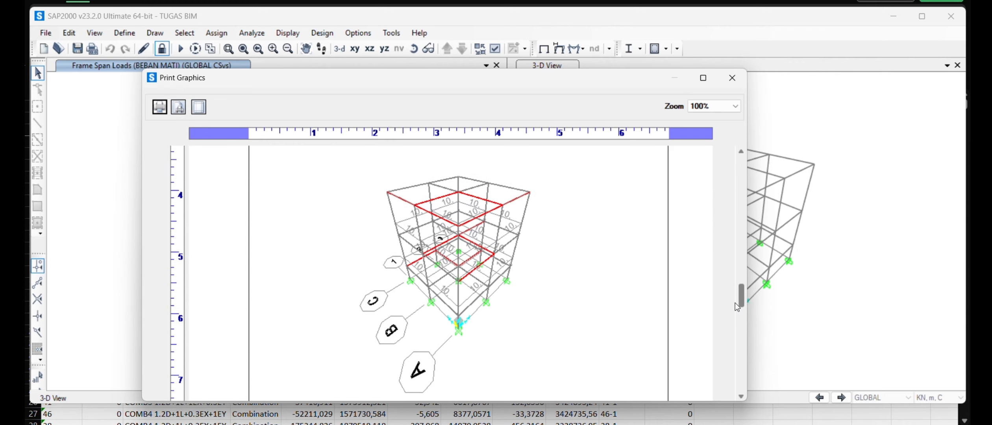
pyautogui.click(160, 110)
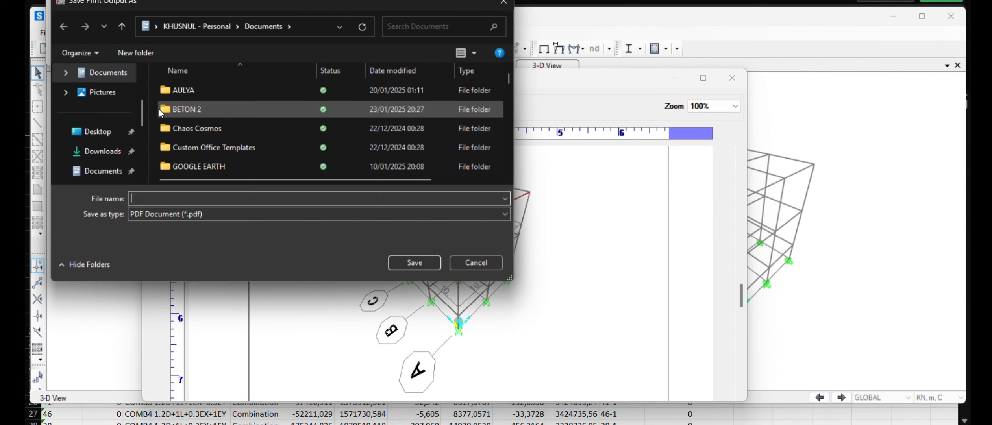
pyautogui.write('BEBAN ')
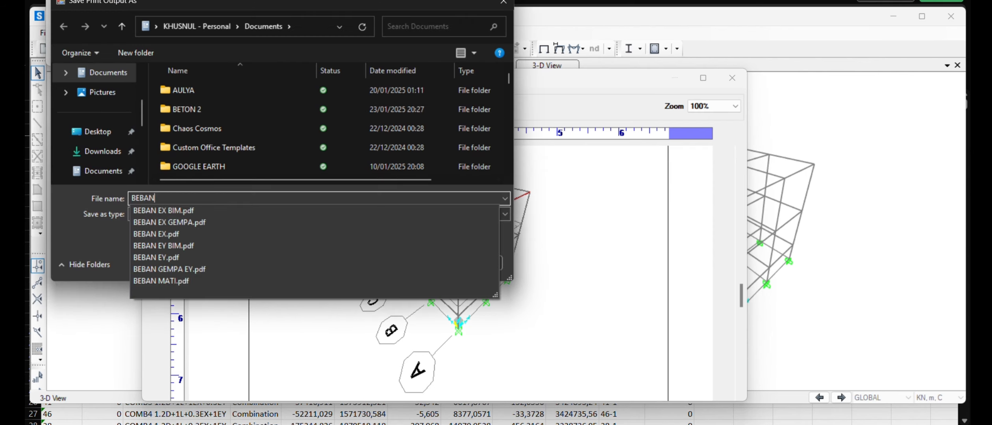
pyautogui.write('MATI')
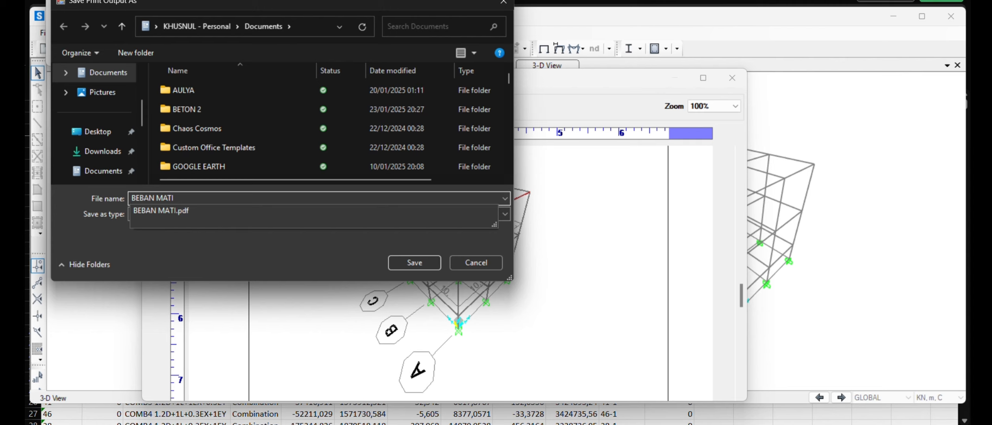
pyautogui.click(174, 198)
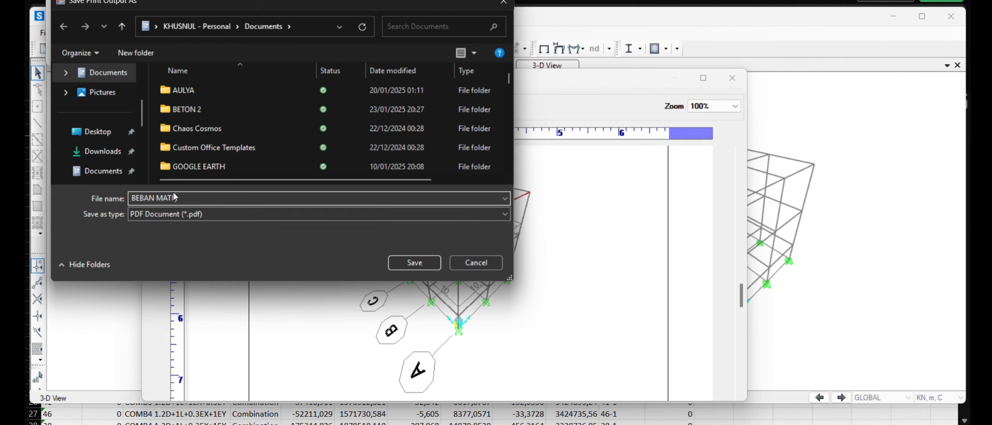
pyautogui.write('BIM')
pyautogui.click(417, 263)
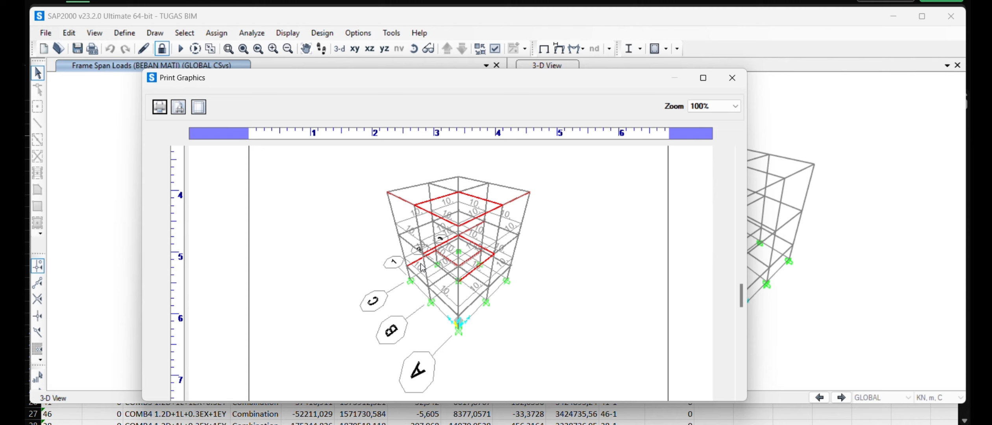
pyautogui.click(733, 80)
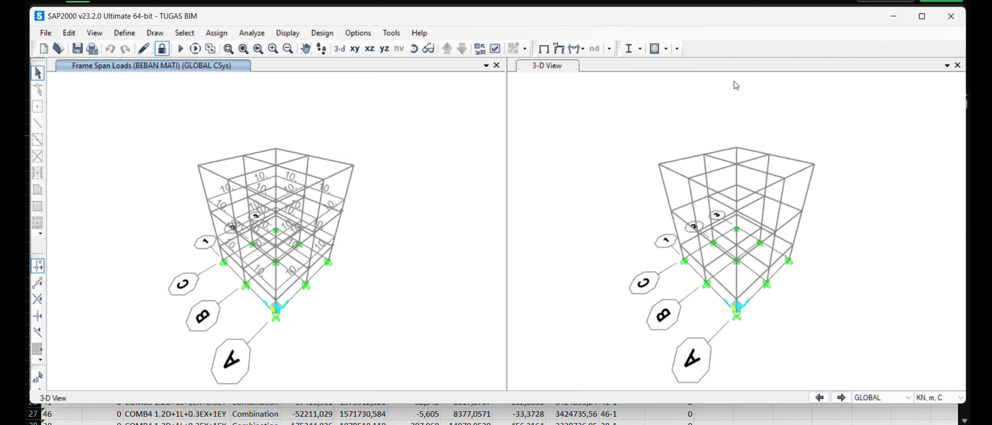